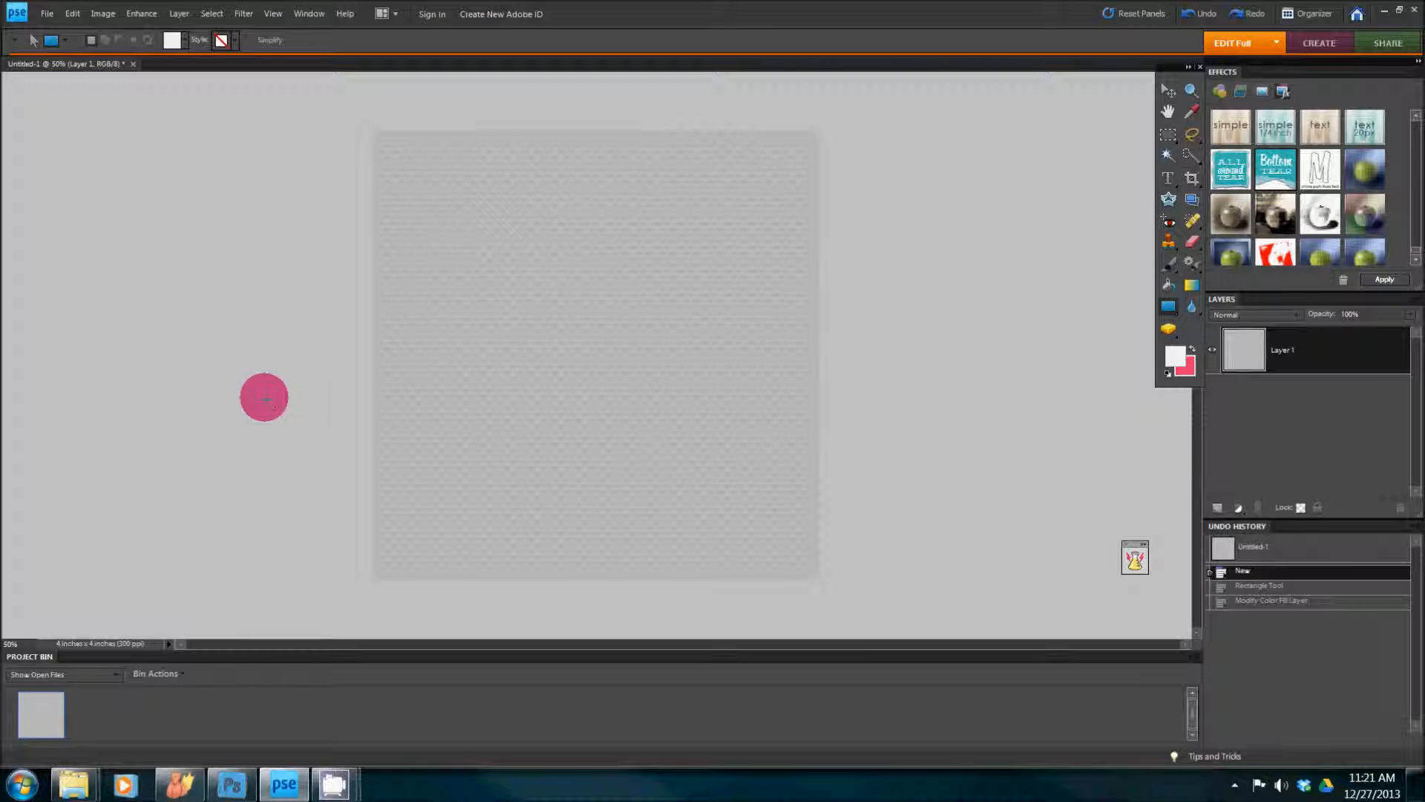
Switch to the PSE folder window of the Tear Actions files and enlarge it to show more files.
{"action": "mouse_move", "coordinate": [74, 783]}
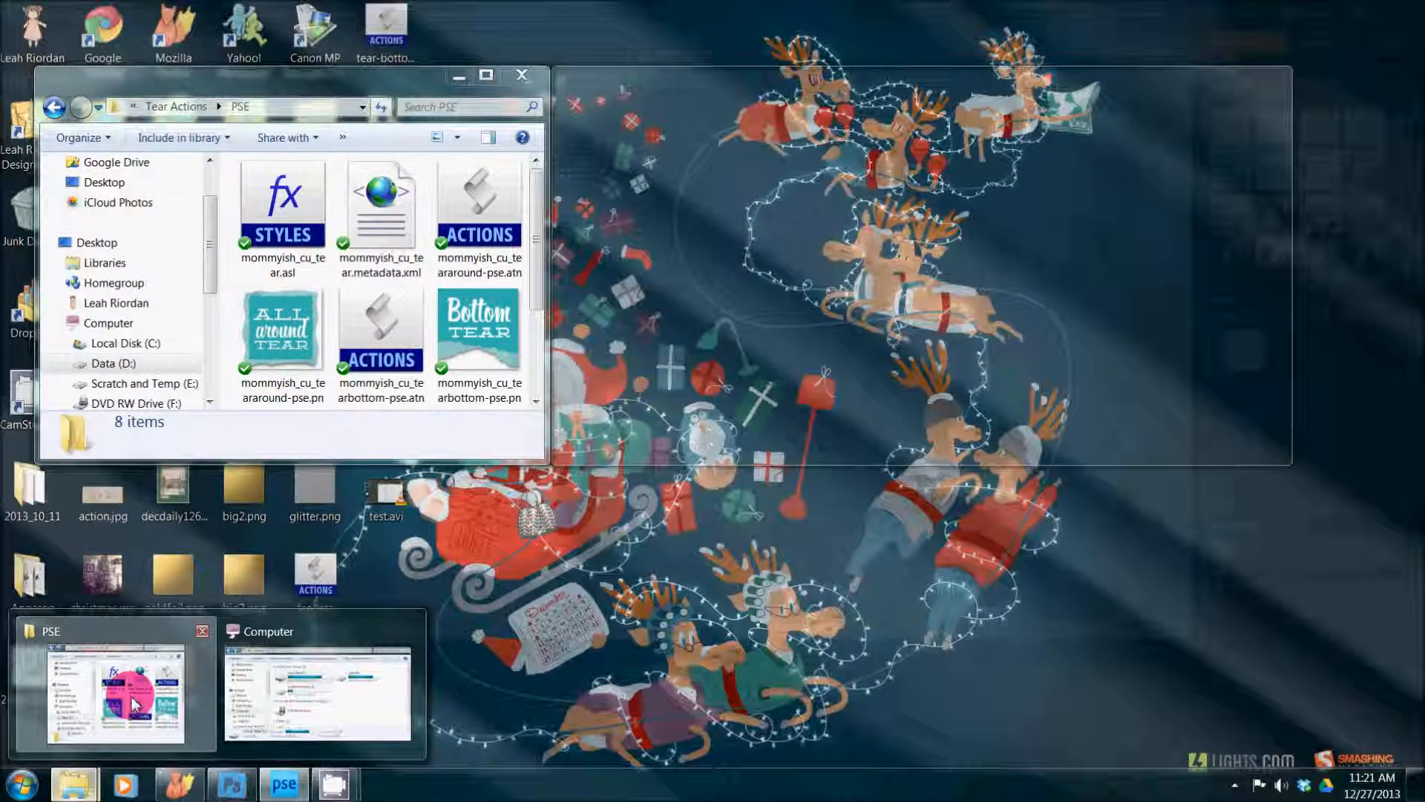
{"action": "left_click", "coordinate": [119, 694]}
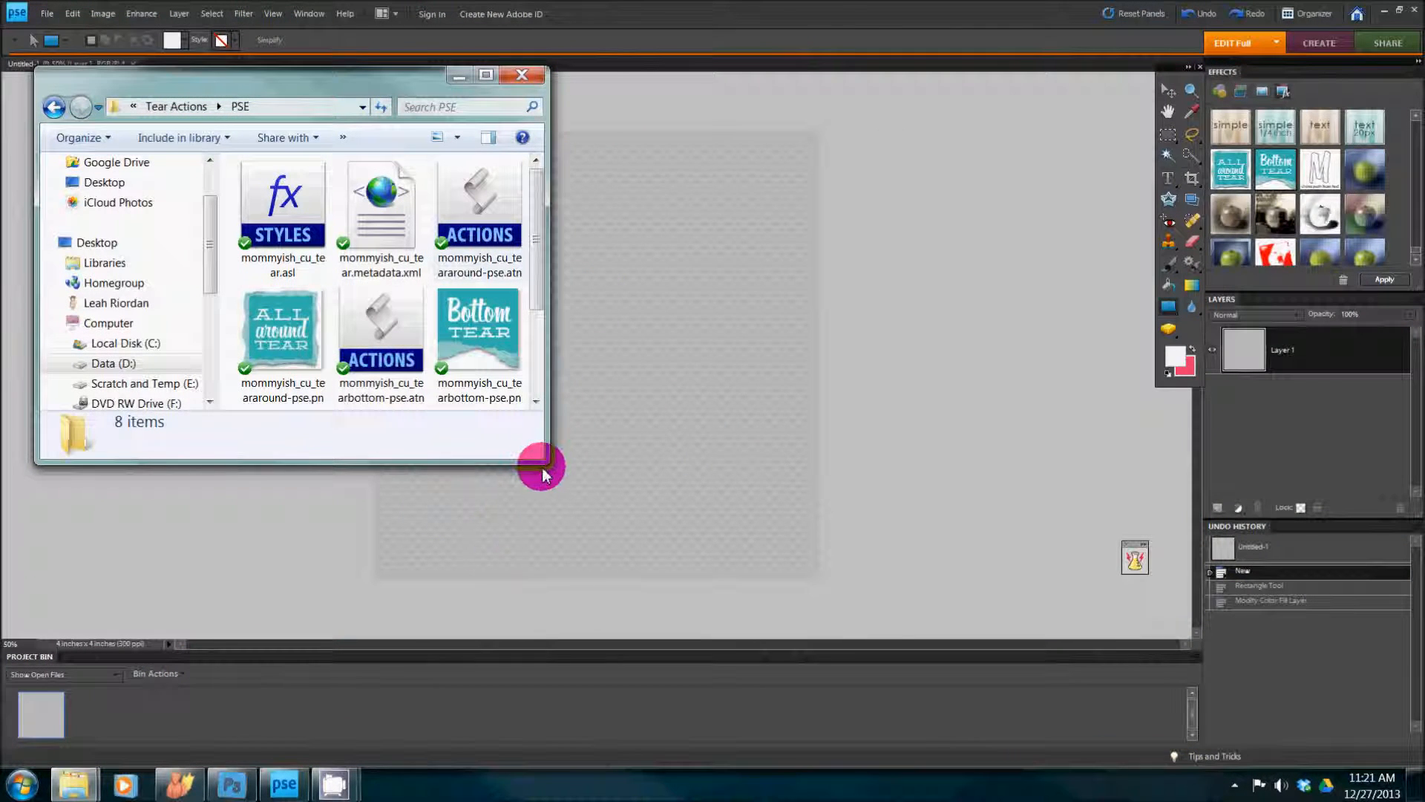
{"action": "mouse_move", "coordinate": [546, 467]}
{"action": "left_mouse_down"}
{"action": "mouse_move", "coordinate": [623, 547]}
{"action": "mouse_move", "coordinate": [615, 575]}
{"action": "left_mouse_up"}
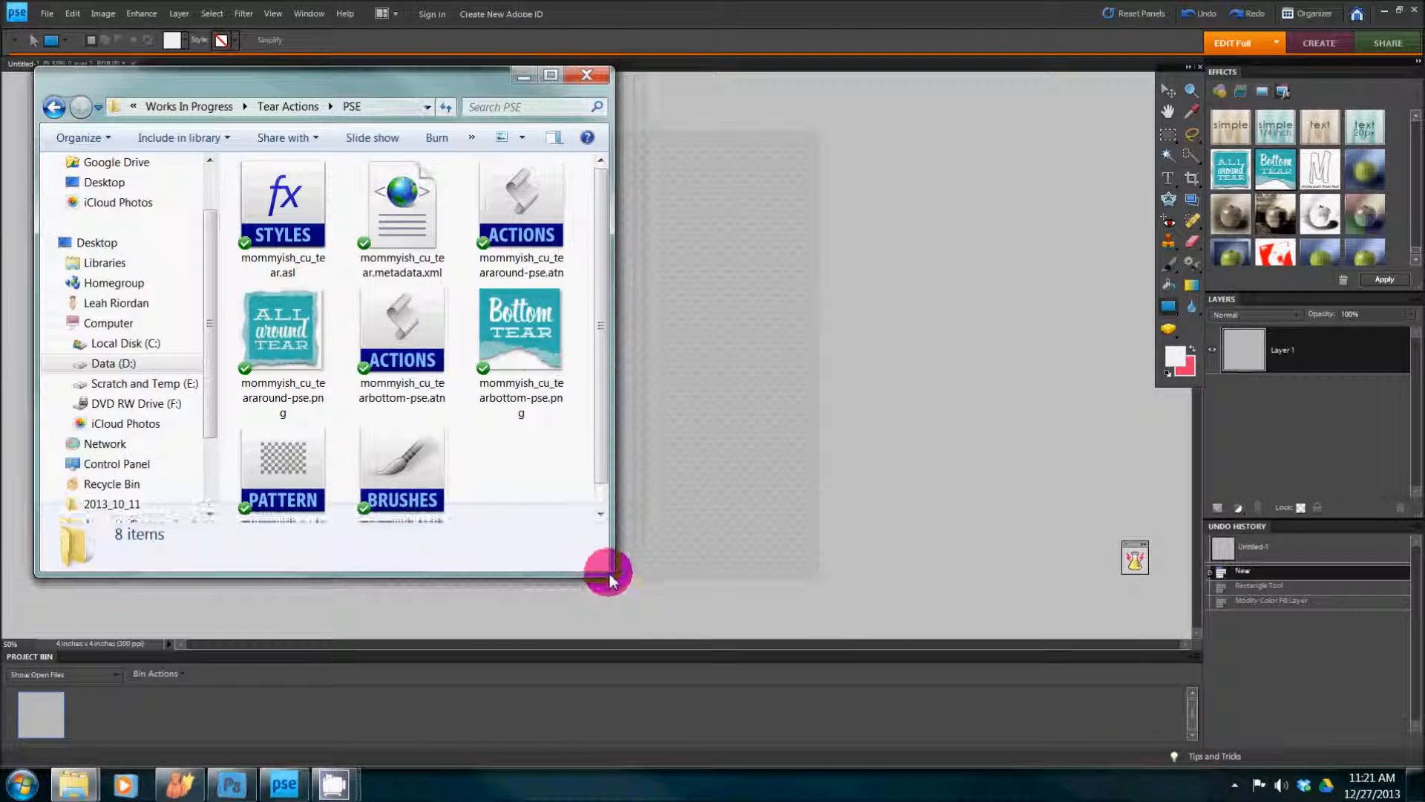
In the Computer window, open the C: folder ProgramData\Adobe\Photoshop Elements\8.0\Photo Creations.
{"action": "mouse_move", "coordinate": [81, 783]}
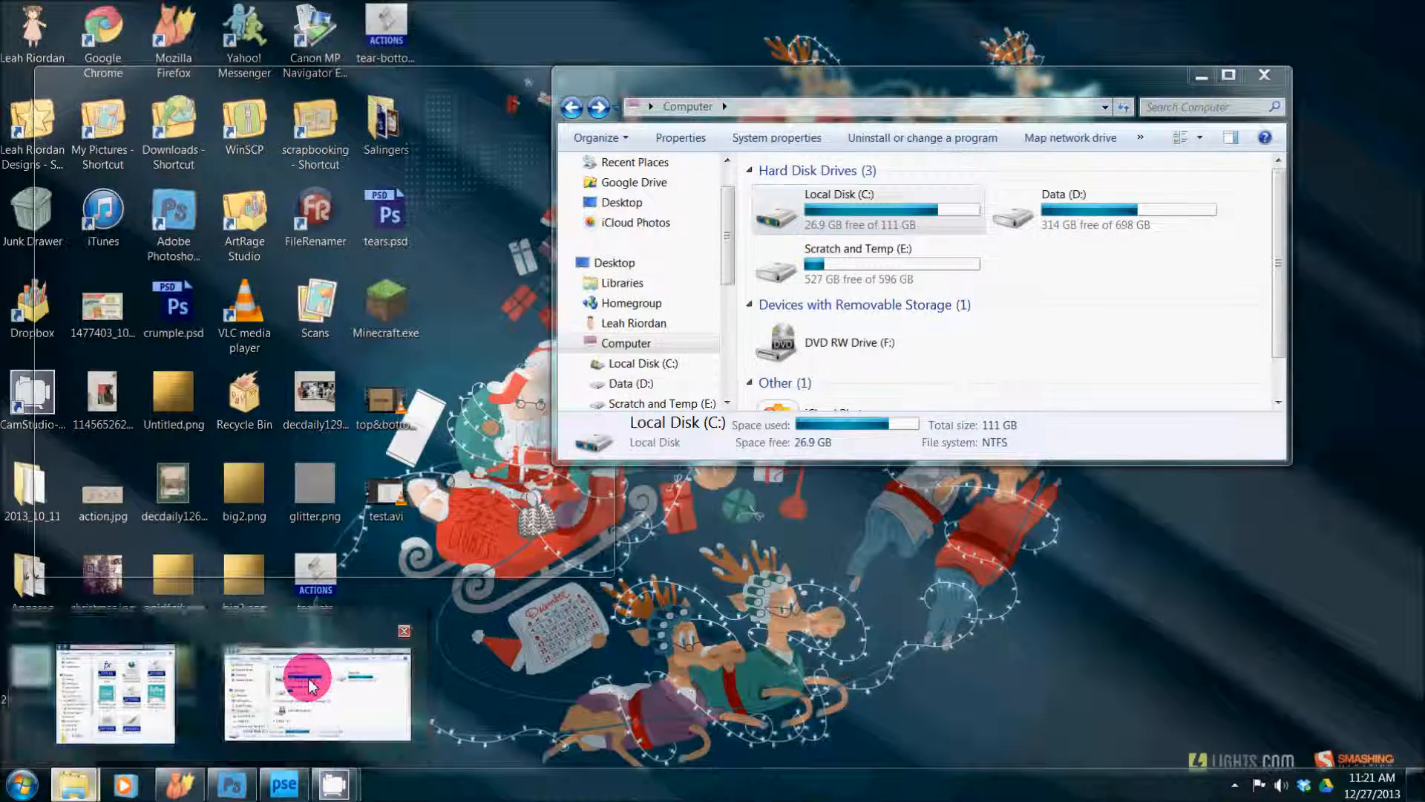
{"action": "left_click", "coordinate": [308, 684]}
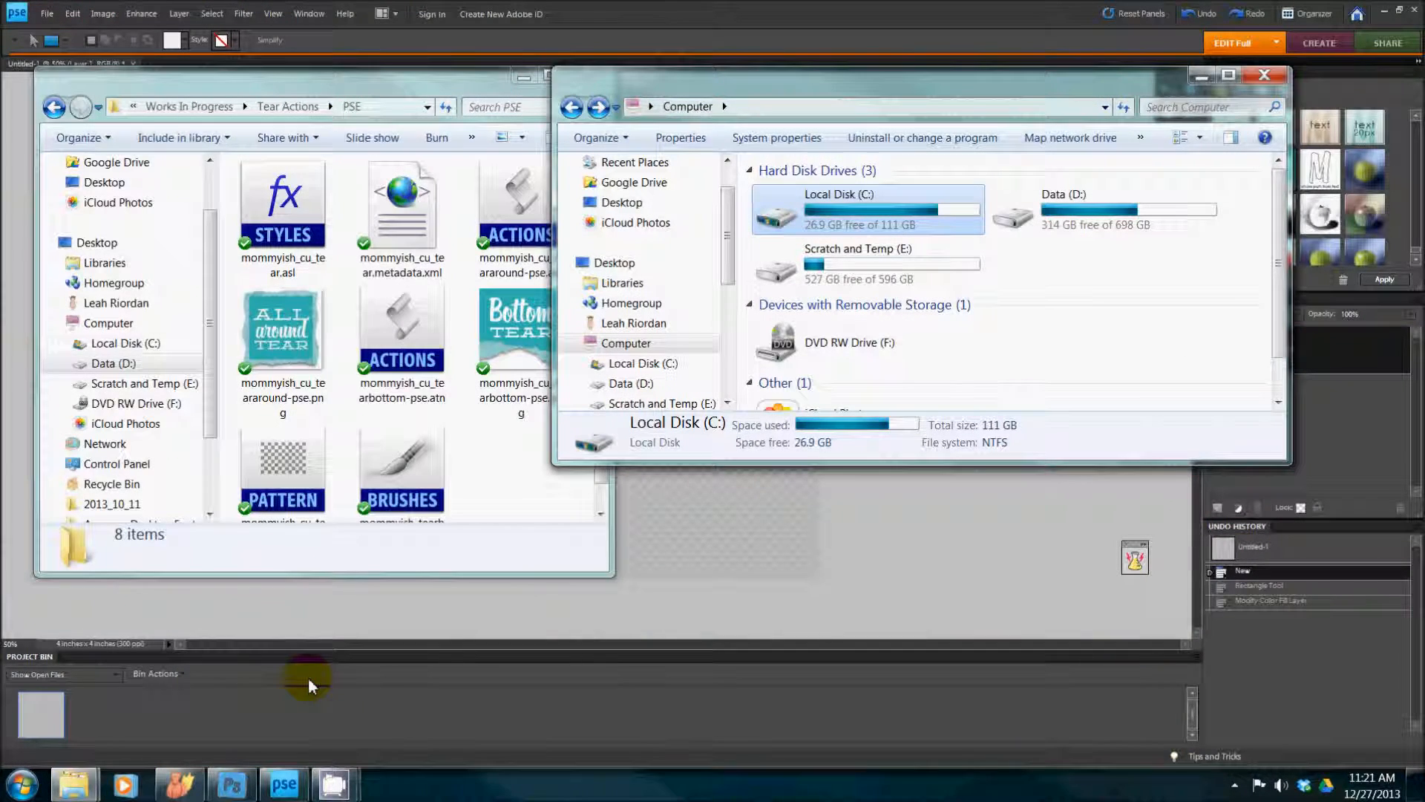
{"action": "double_click", "coordinate": [865, 211]}
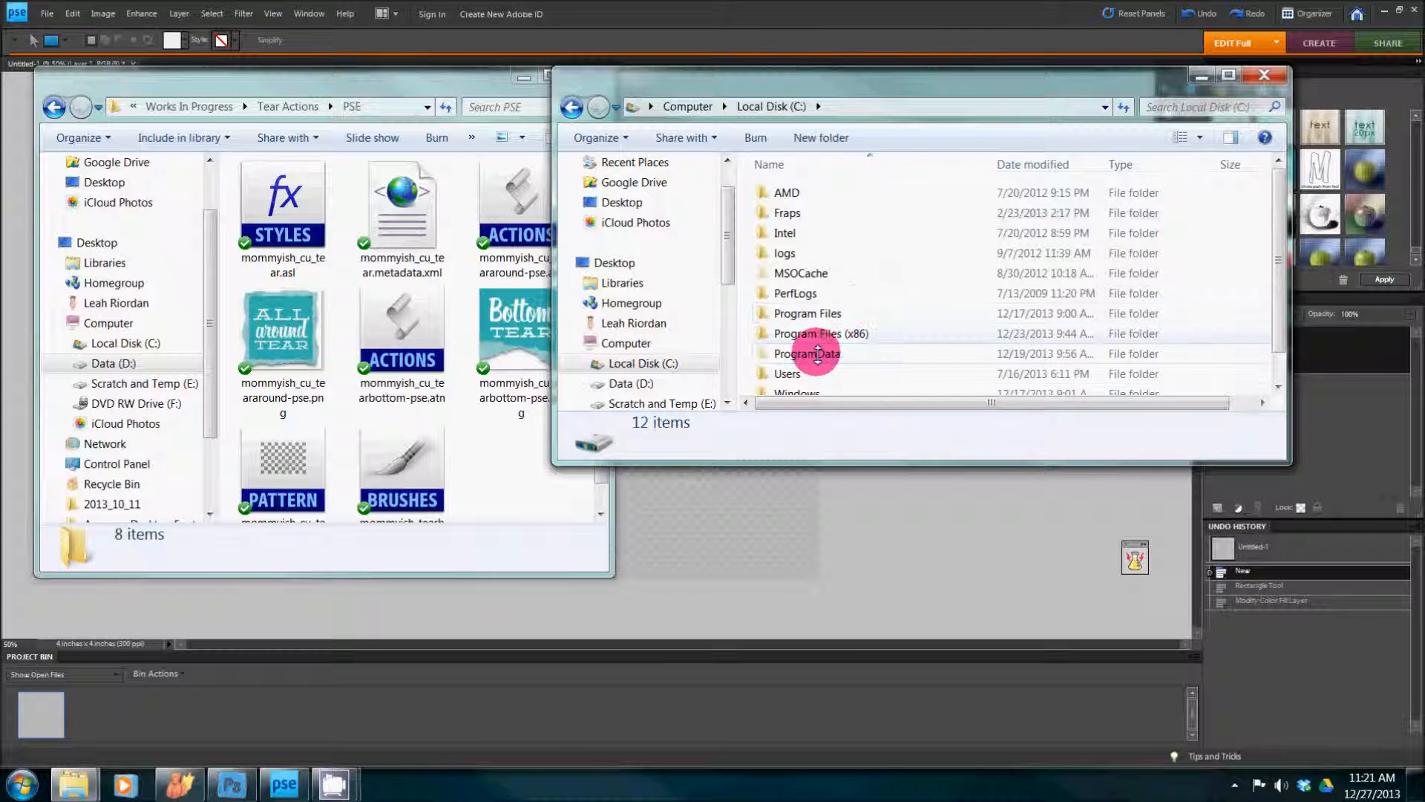
{"action": "double_click", "coordinate": [817, 354]}
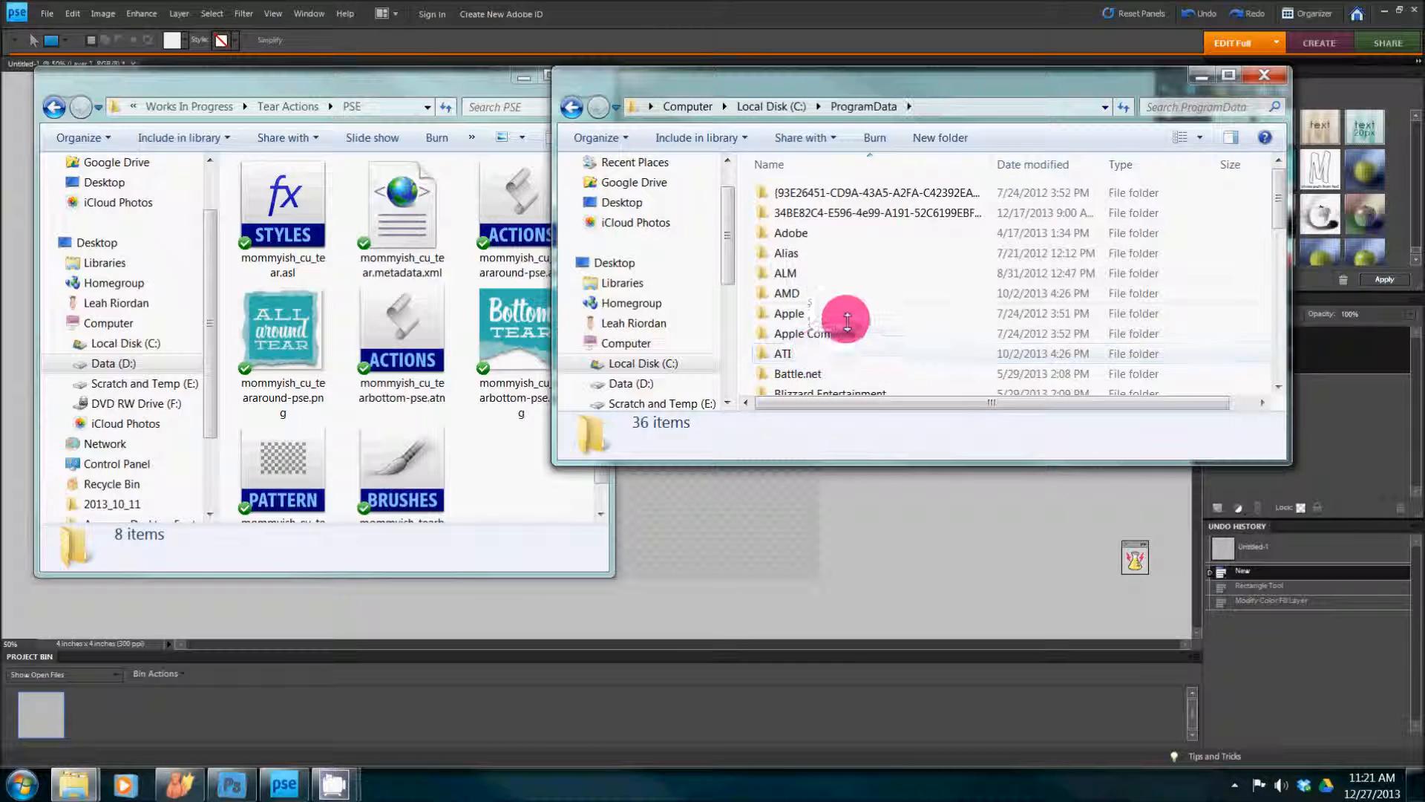
{"action": "double_click", "coordinate": [808, 233]}
{"action": "scroll", "coordinate": [828, 340], "scroll_direction": "down", "scroll_amount": 3}
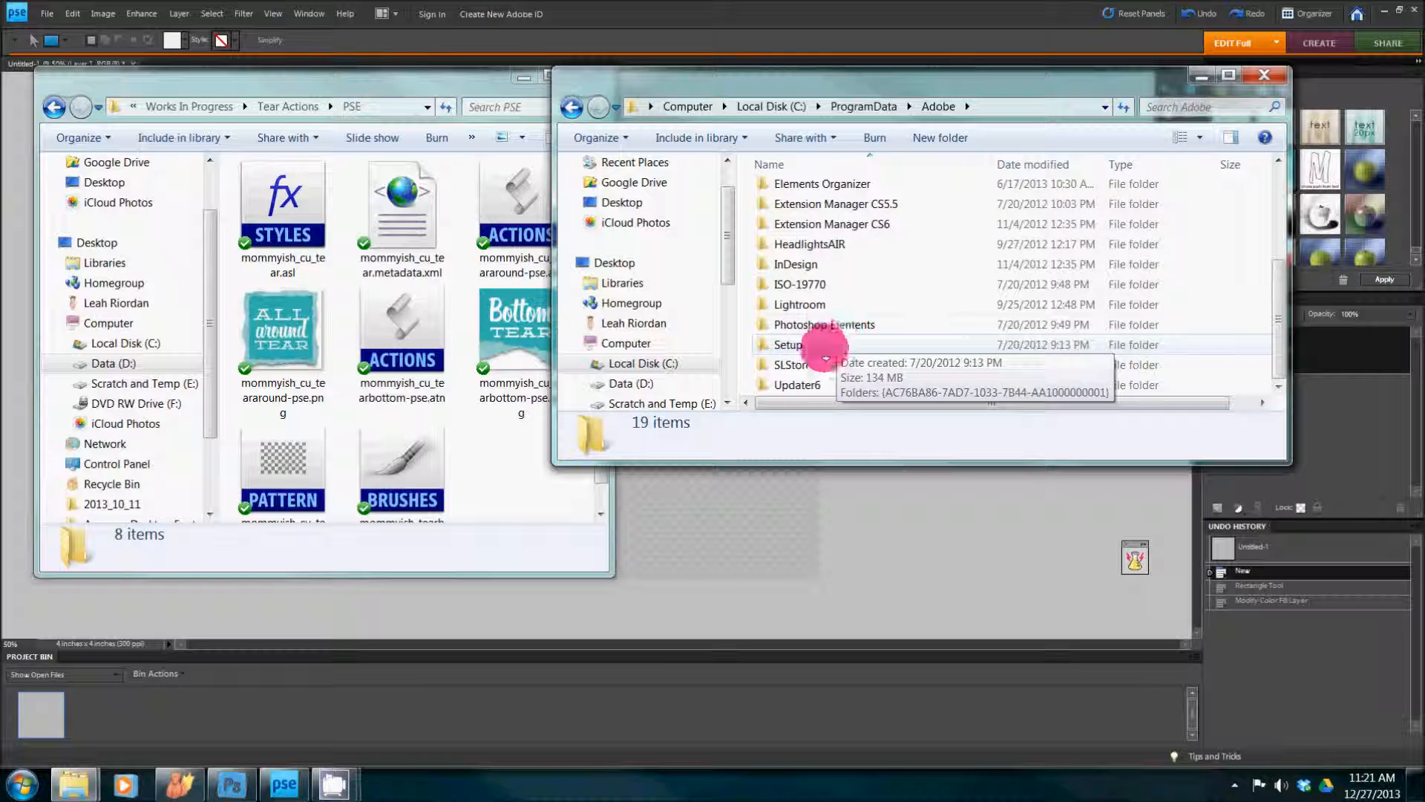
{"action": "double_click", "coordinate": [833, 321]}
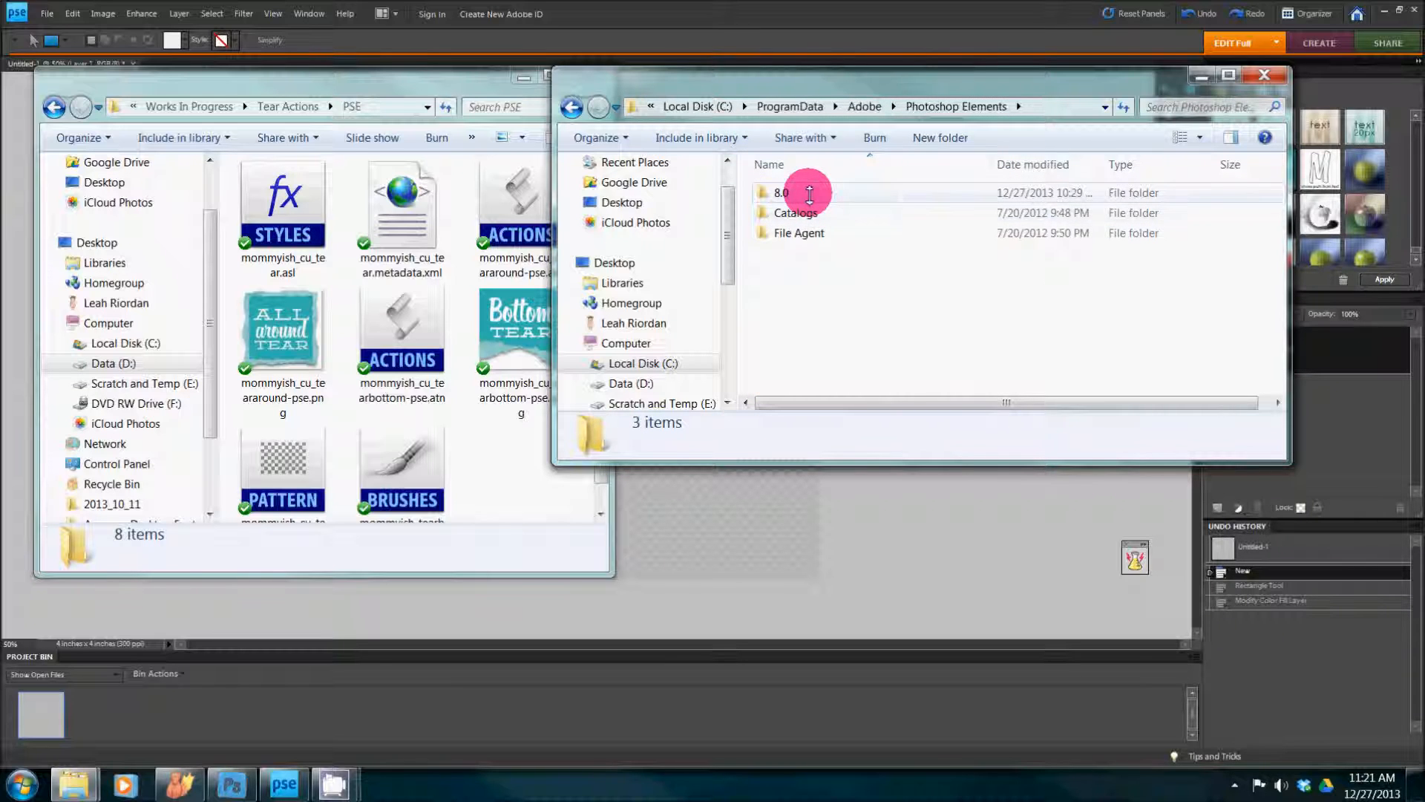
{"action": "double_click", "coordinate": [809, 193]}
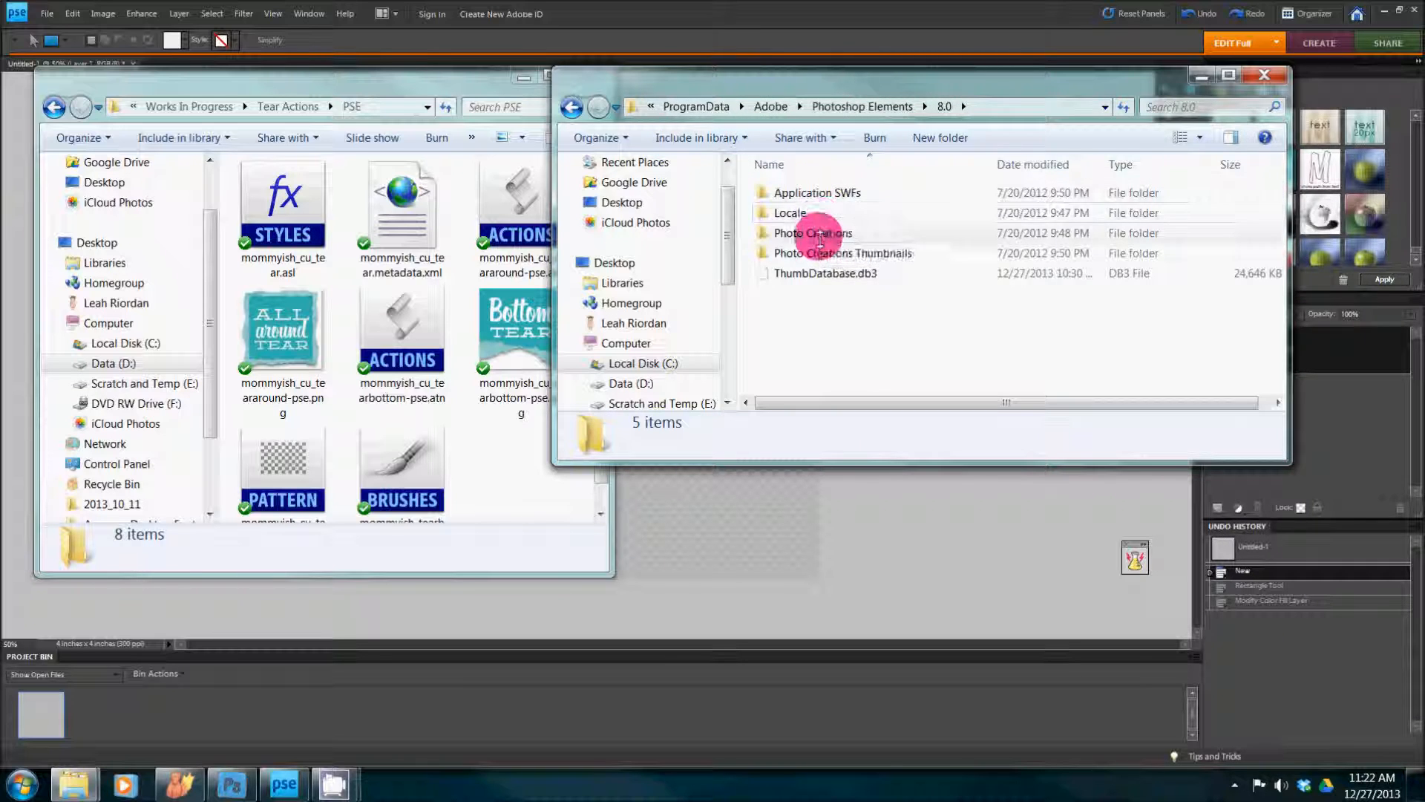
{"action": "double_click", "coordinate": [820, 232]}
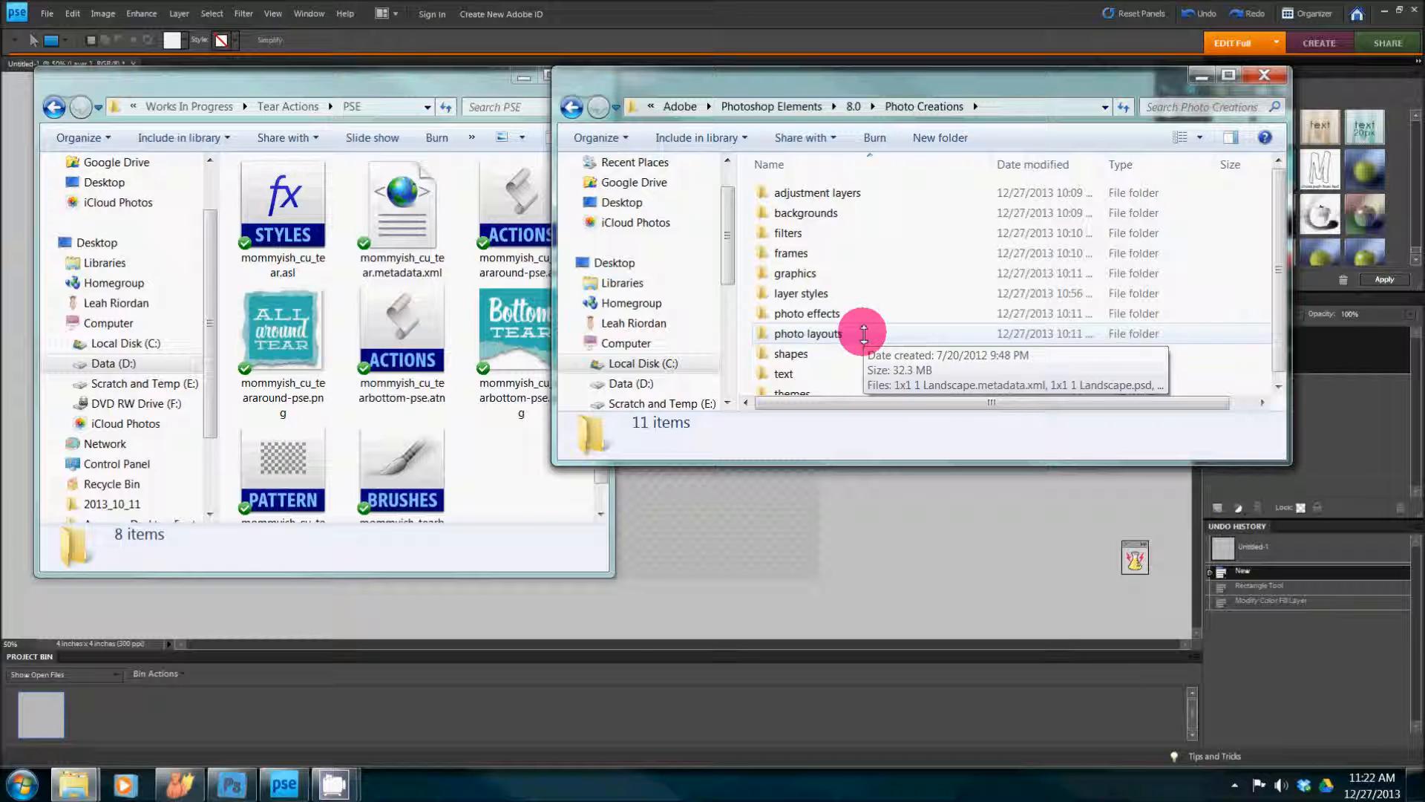
Open the layer styles folder and select mommyish_cu_tear.asl and mommyish_cu_tear.metadata.xml in the PSE folder as the files that go there.
{"action": "double_click", "coordinate": [817, 295]}
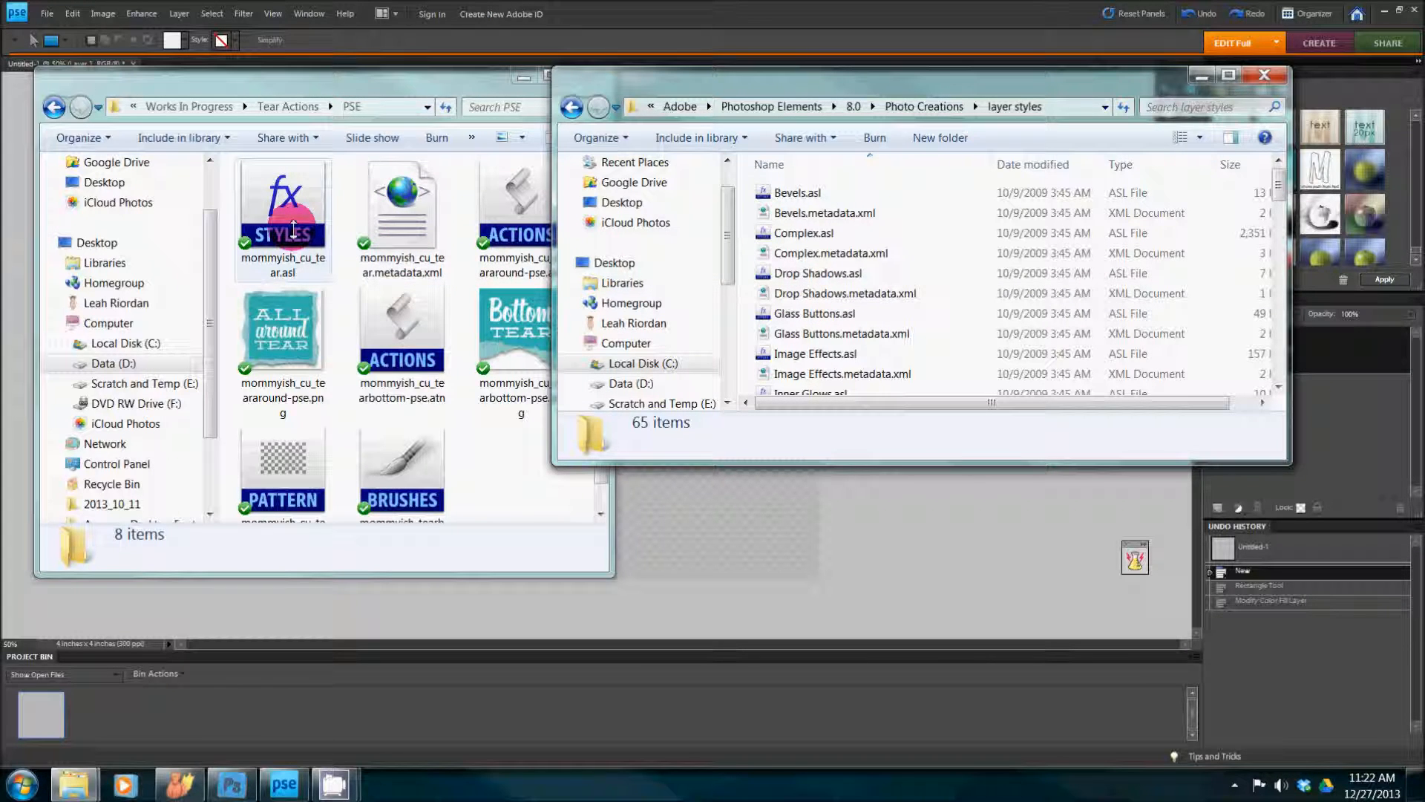
{"action": "left_click_drag", "start_coordinate": [294, 230], "coordinate": [403, 198]}
{"action": "left_click", "coordinate": [404, 197], "text": "ctrl"}
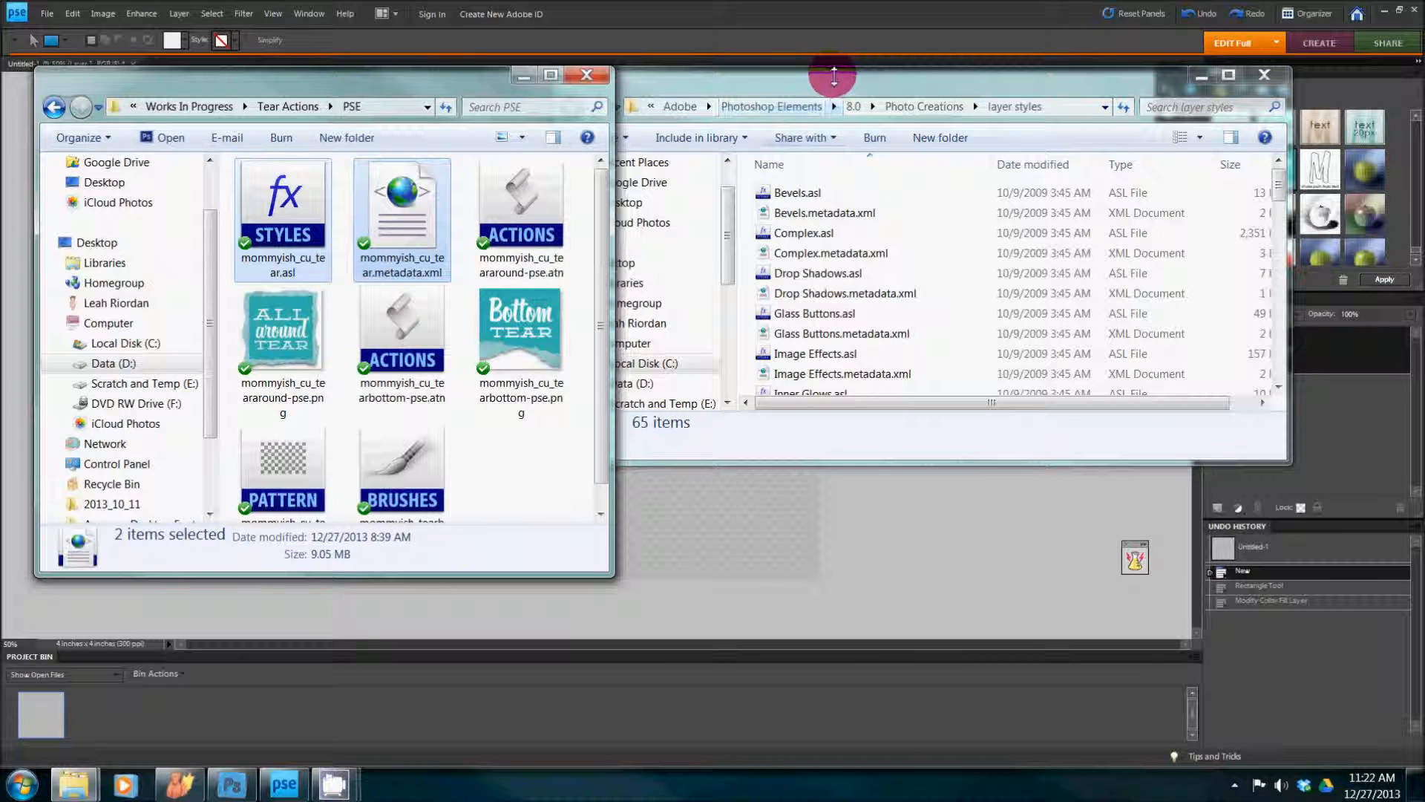
{"action": "left_click", "coordinate": [868, 83]}
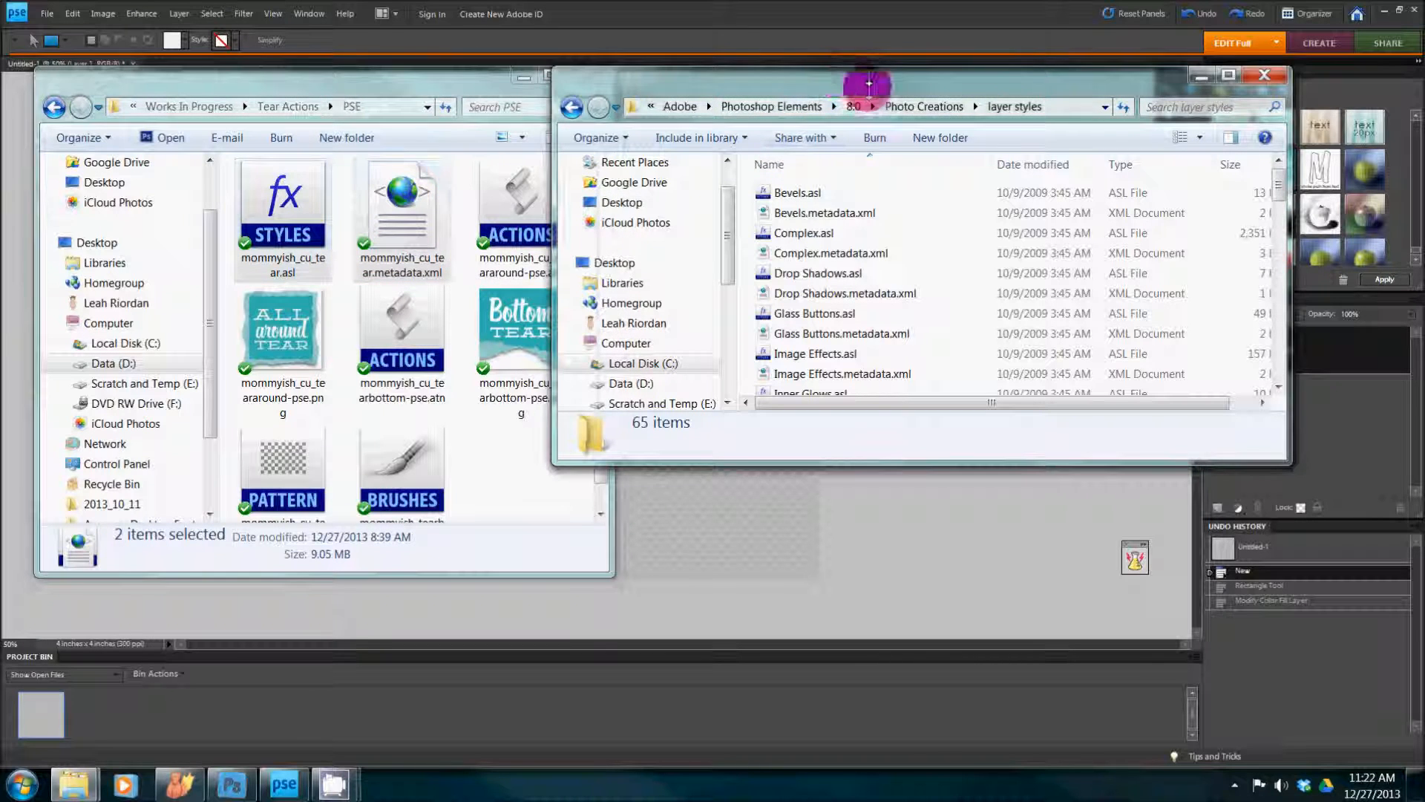
Open the photo effects folder and select the teararound and tearbottom .atn and .png files in the PSE folder as its files.
{"action": "left_click", "coordinate": [909, 106]}
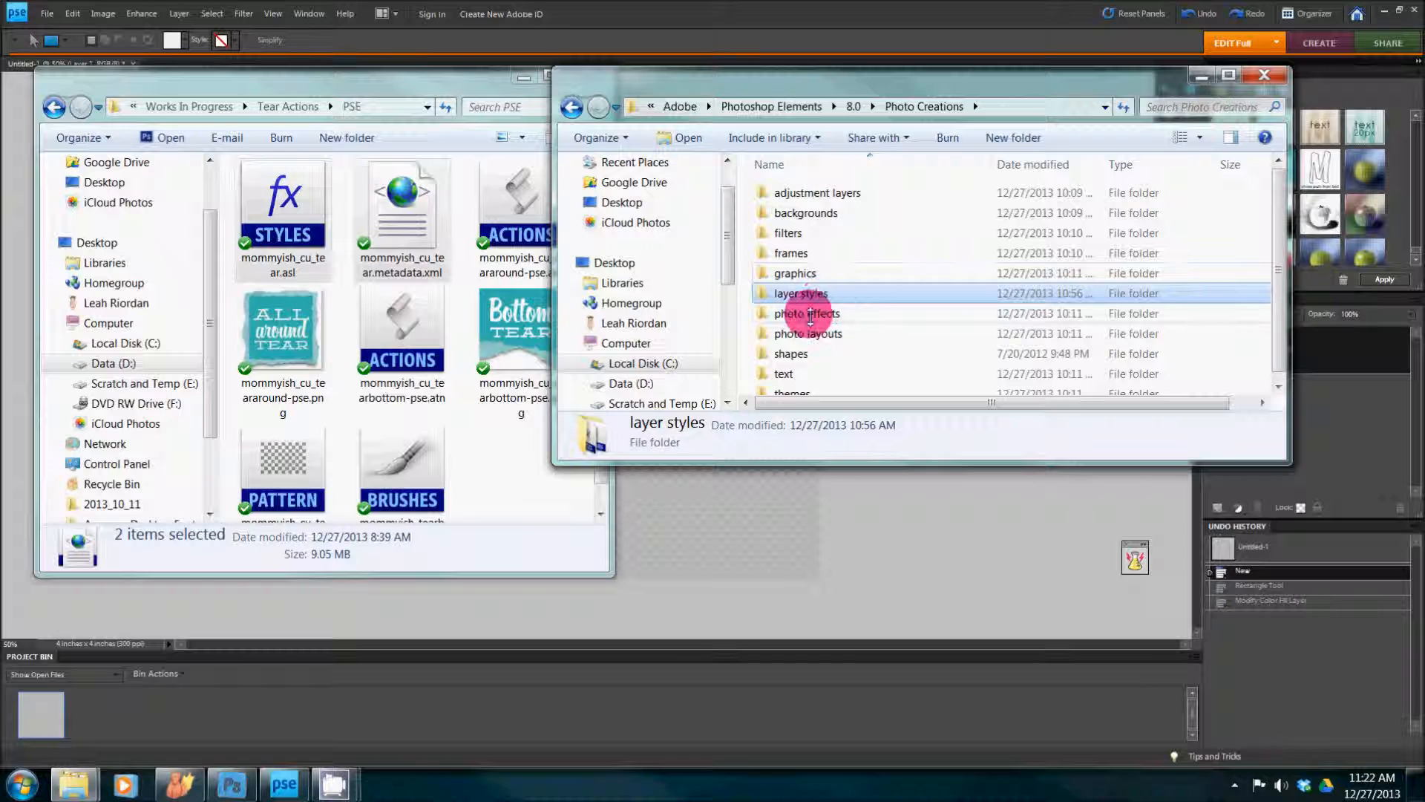
{"action": "double_click", "coordinate": [807, 313]}
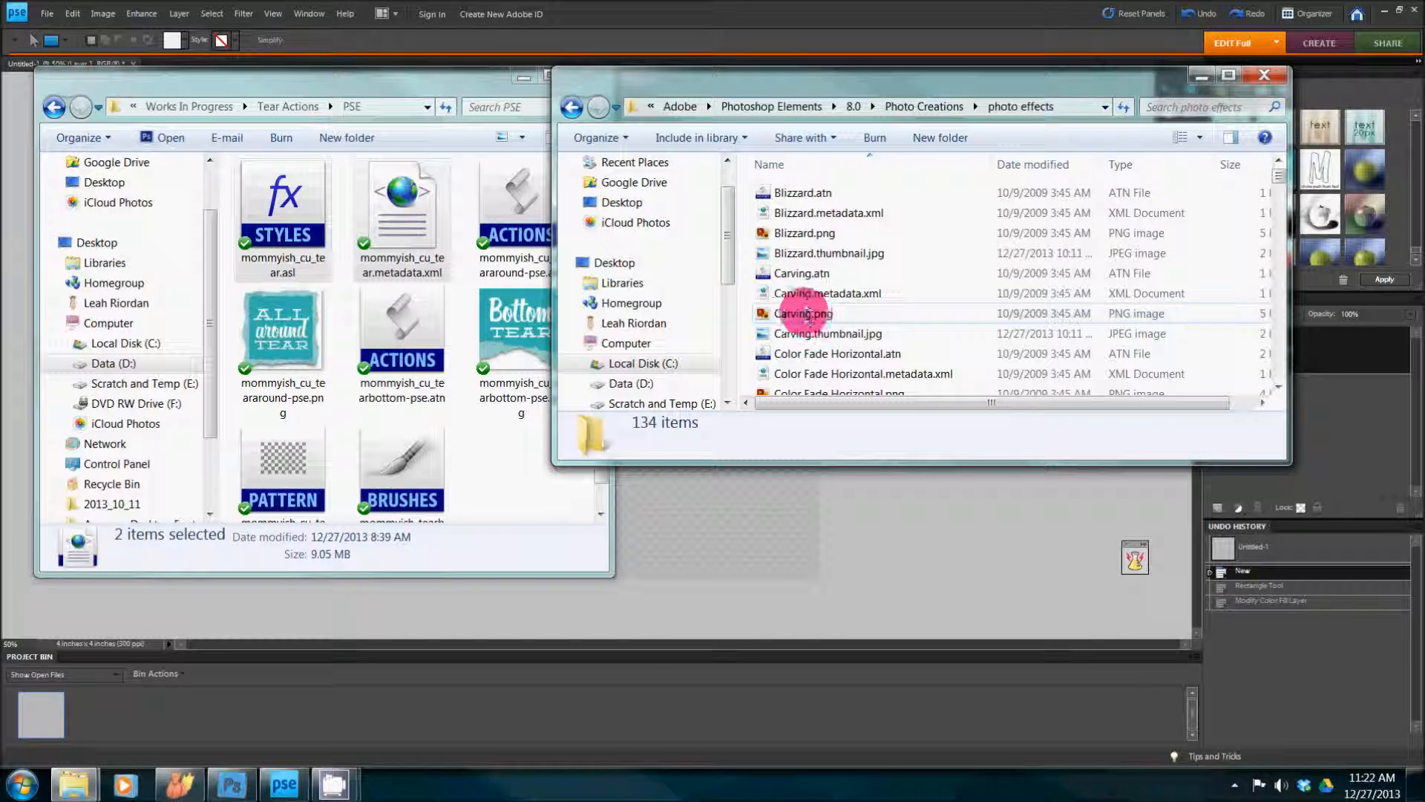
{"action": "left_click", "coordinate": [514, 214]}
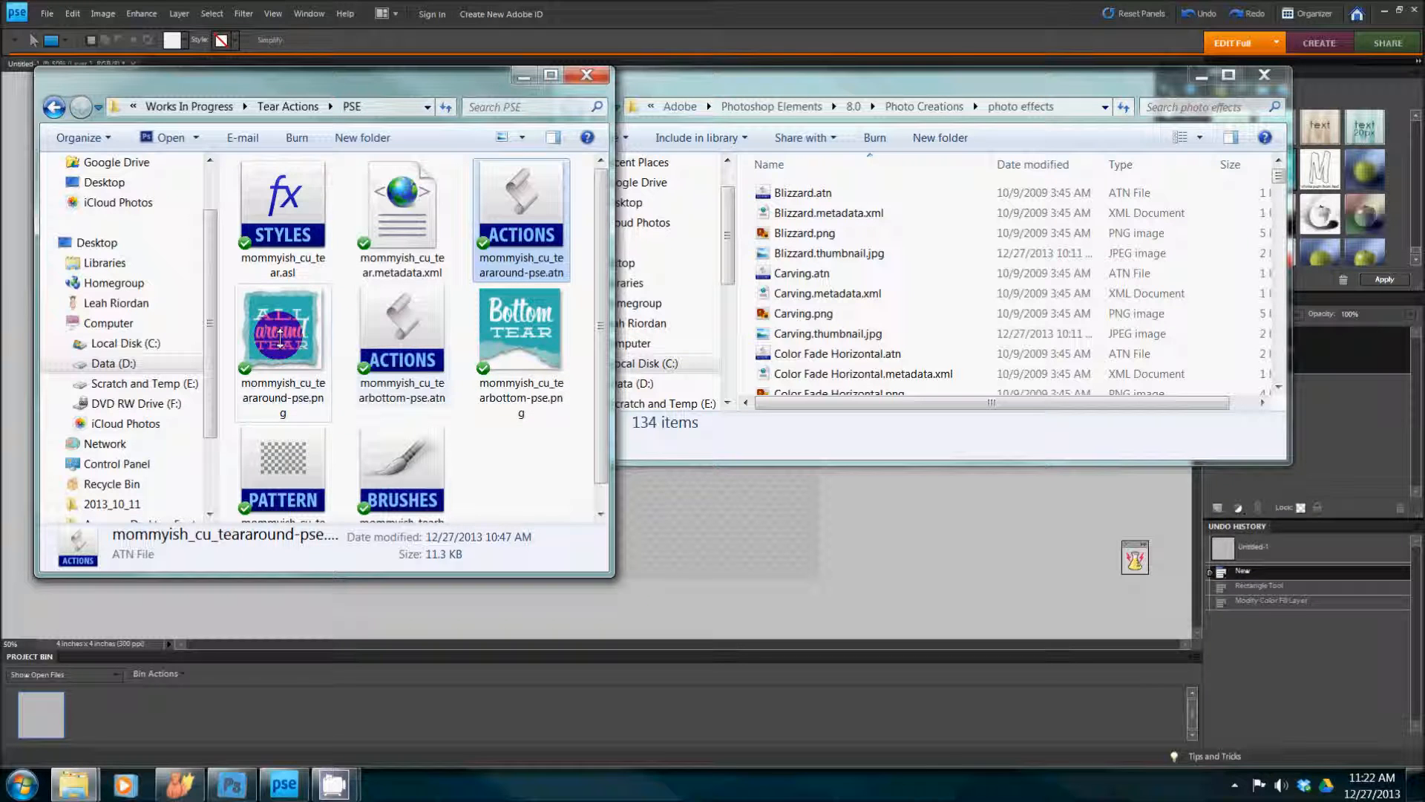
{"action": "left_click", "coordinate": [296, 347], "text": "ctrl"}
{"action": "left_click", "coordinate": [401, 334], "text": "ctrl"}
{"action": "left_click", "coordinate": [521, 330], "text": "ctrl"}
{"action": "left_click", "coordinate": [956, 87]}
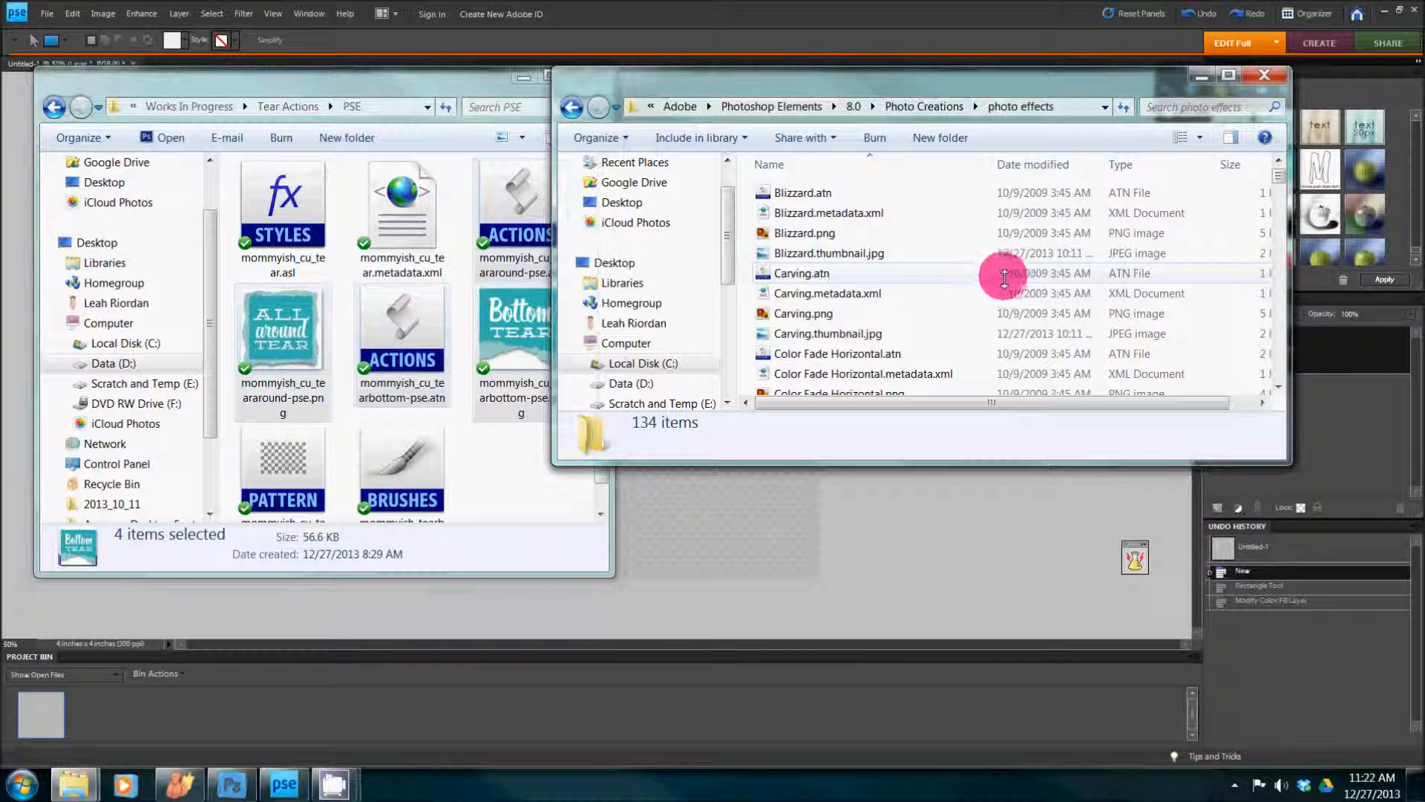
Go back up to the 8.0 folder and select the ThumbDatabase.db3 file.
{"action": "left_click", "coordinate": [924, 108]}
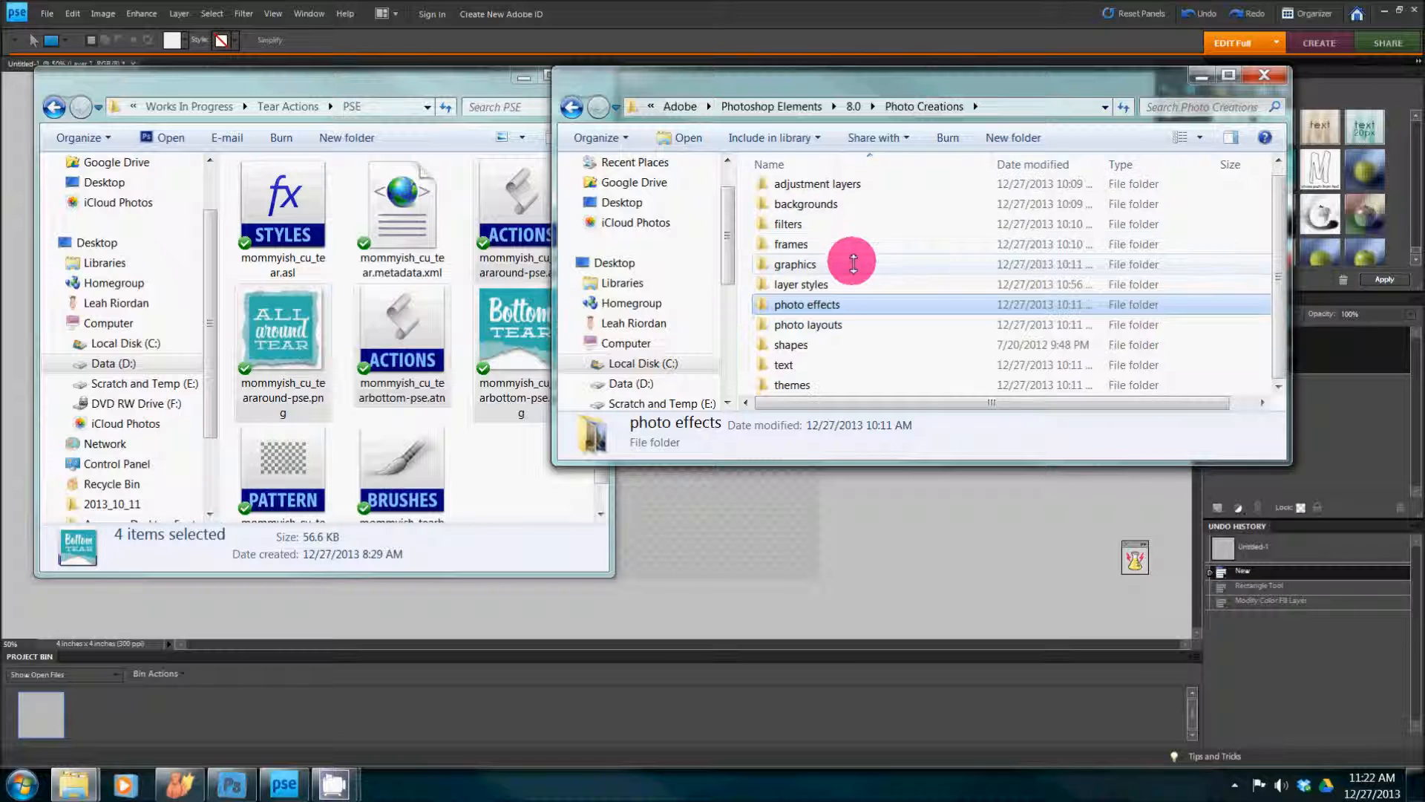
{"action": "left_click", "coordinate": [855, 106]}
{"action": "left_click", "coordinate": [813, 273]}
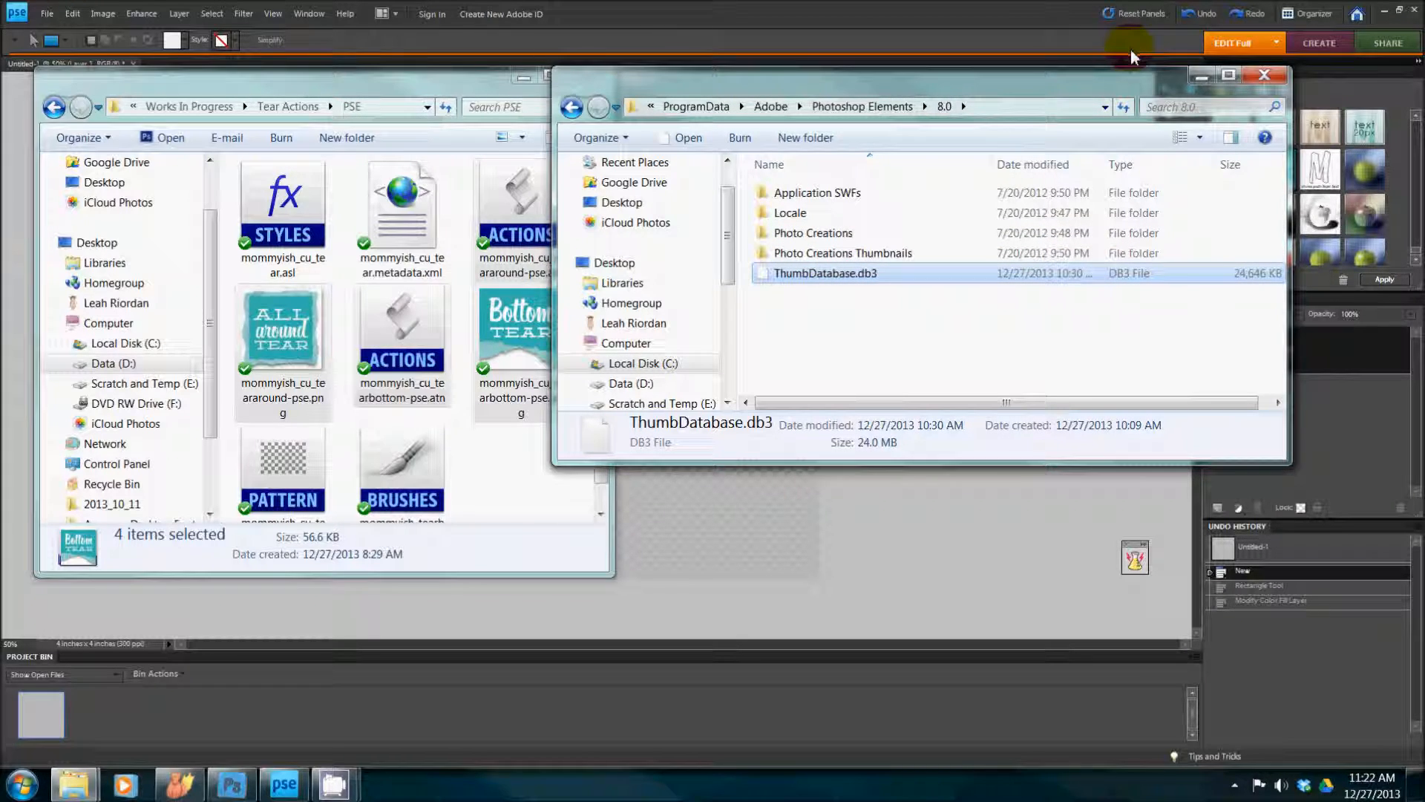
Minimize the 8.0 folder window, return to Photoshop Elements and view the layer styles and filters among the effects.
{"action": "left_click", "coordinate": [1190, 77]}
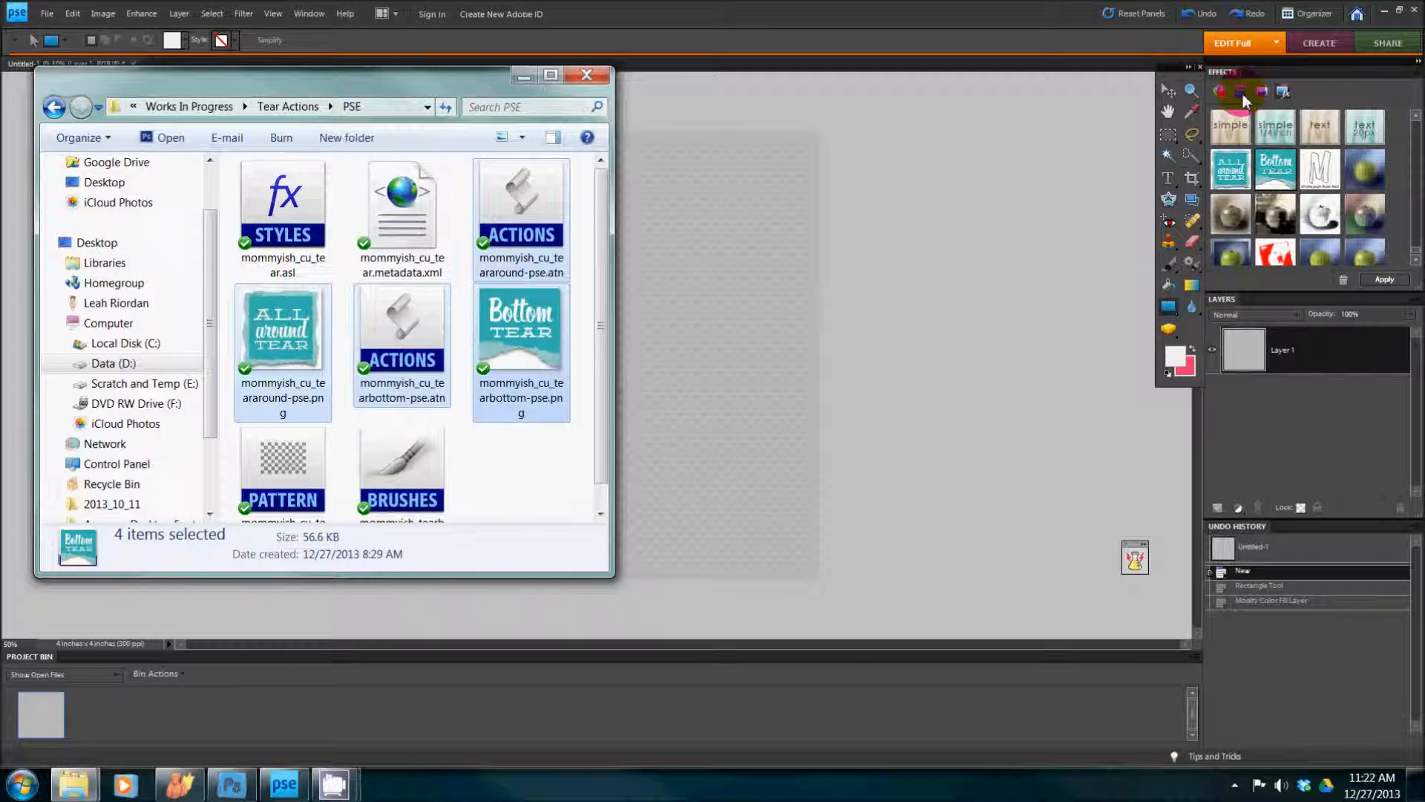
{"action": "left_click", "coordinate": [1241, 92]}
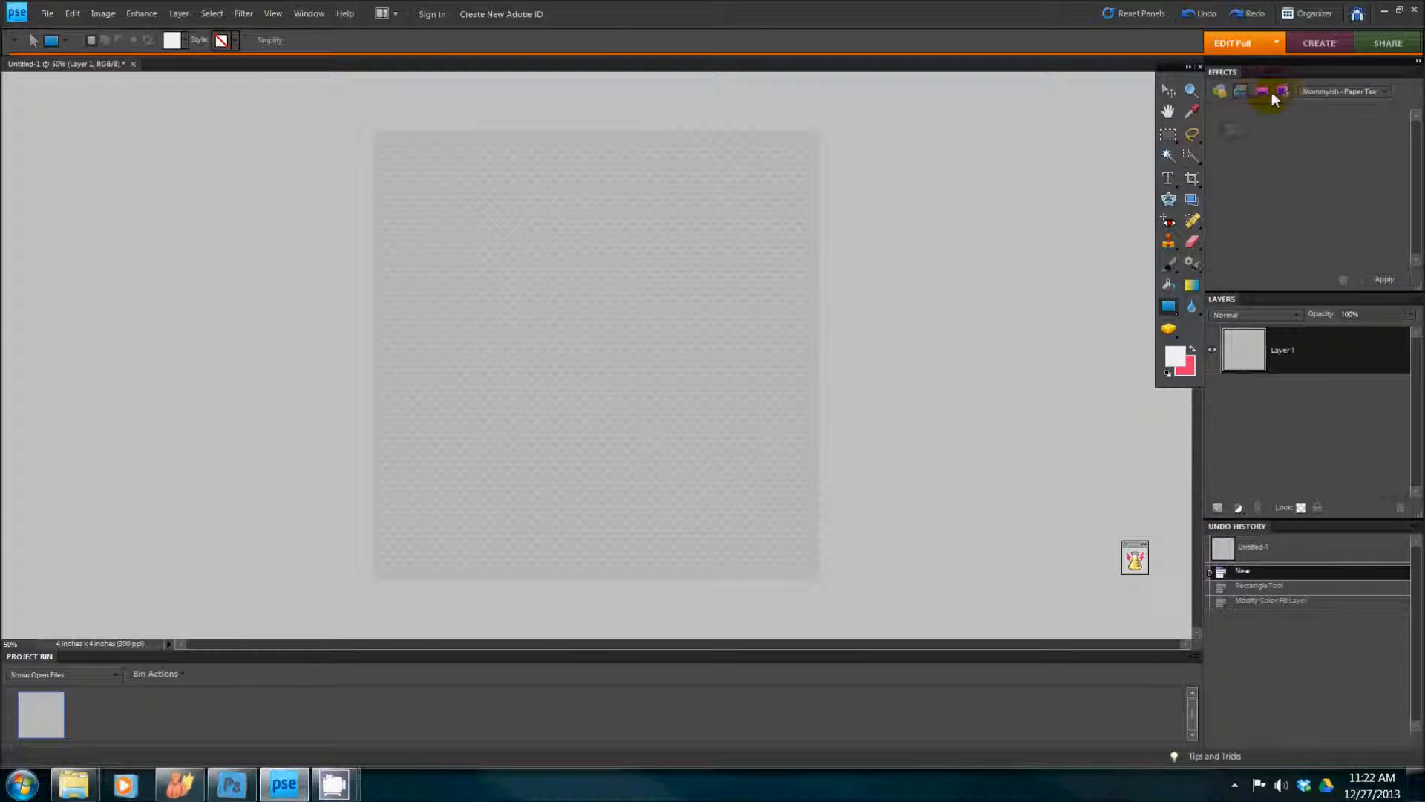
{"action": "left_click", "coordinate": [1217, 92]}
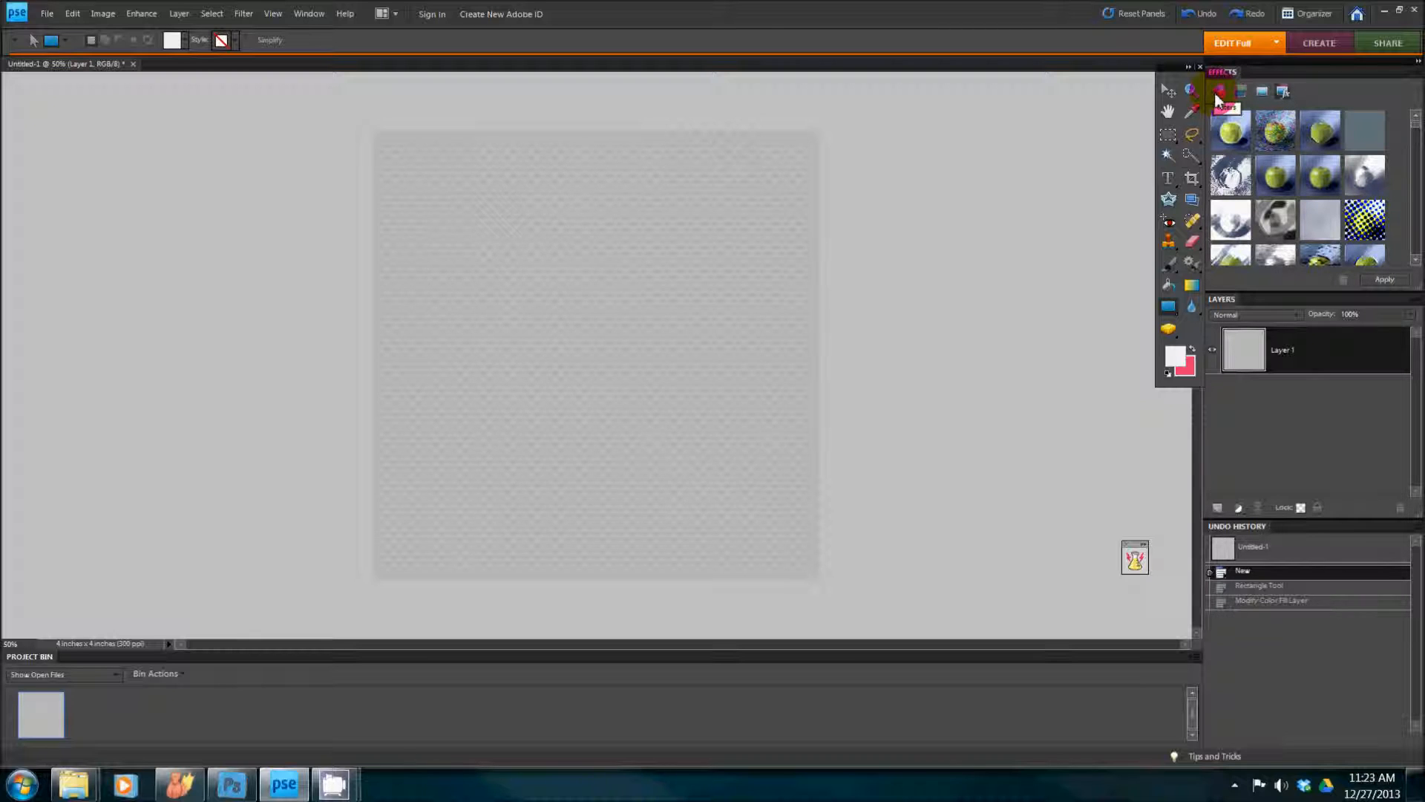
With the Eraser tool, load the brush set mommyish_tearbrushes.abr from the PSE folder.
{"action": "left_click", "coordinate": [1168, 265]}
{"action": "left_click", "coordinate": [1192, 243]}
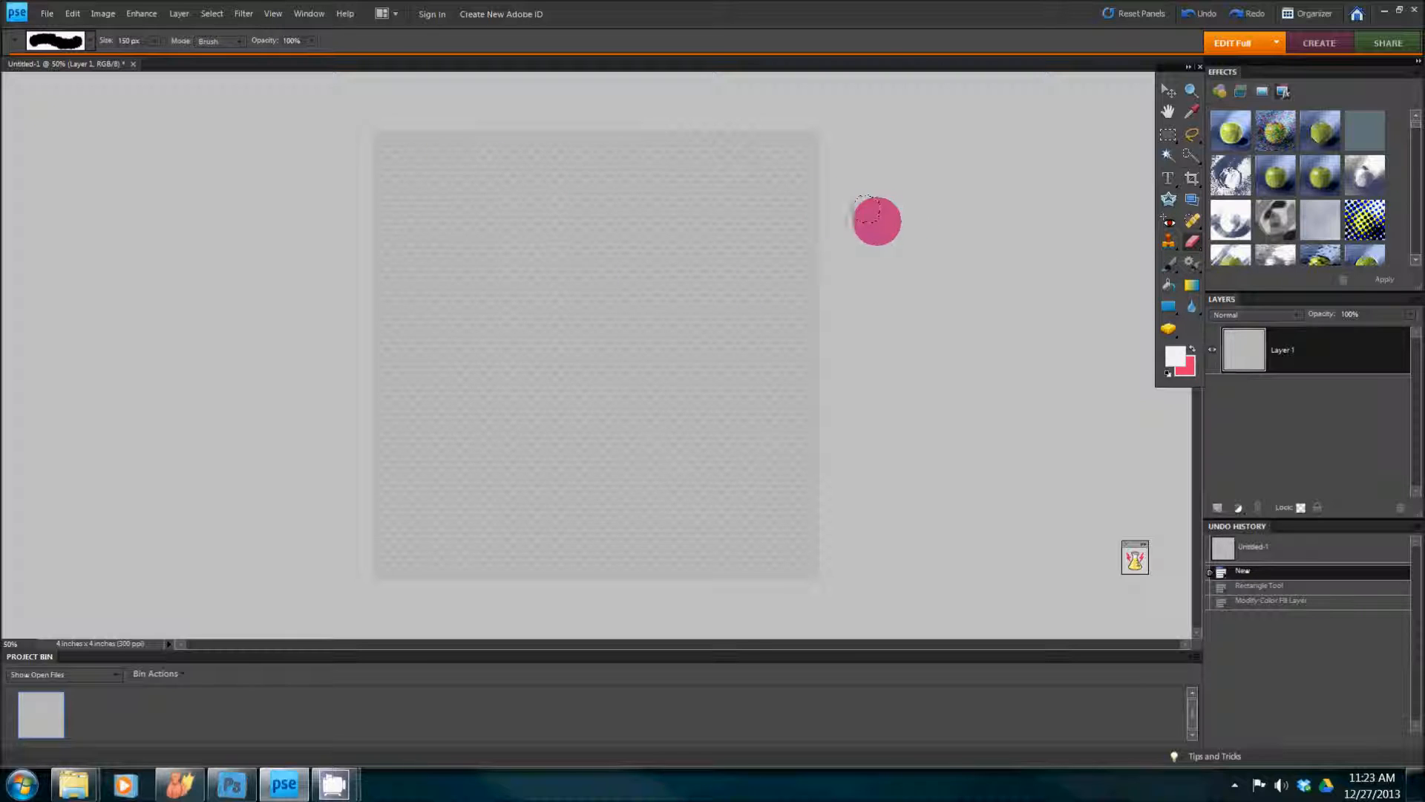
{"action": "left_click", "coordinate": [88, 41]}
{"action": "left_click", "coordinate": [181, 101]}
{"action": "left_click", "coordinate": [90, 41]}
{"action": "left_click", "coordinate": [91, 41]}
{"action": "left_click", "coordinate": [91, 41]}
{"action": "left_click", "coordinate": [181, 96]}
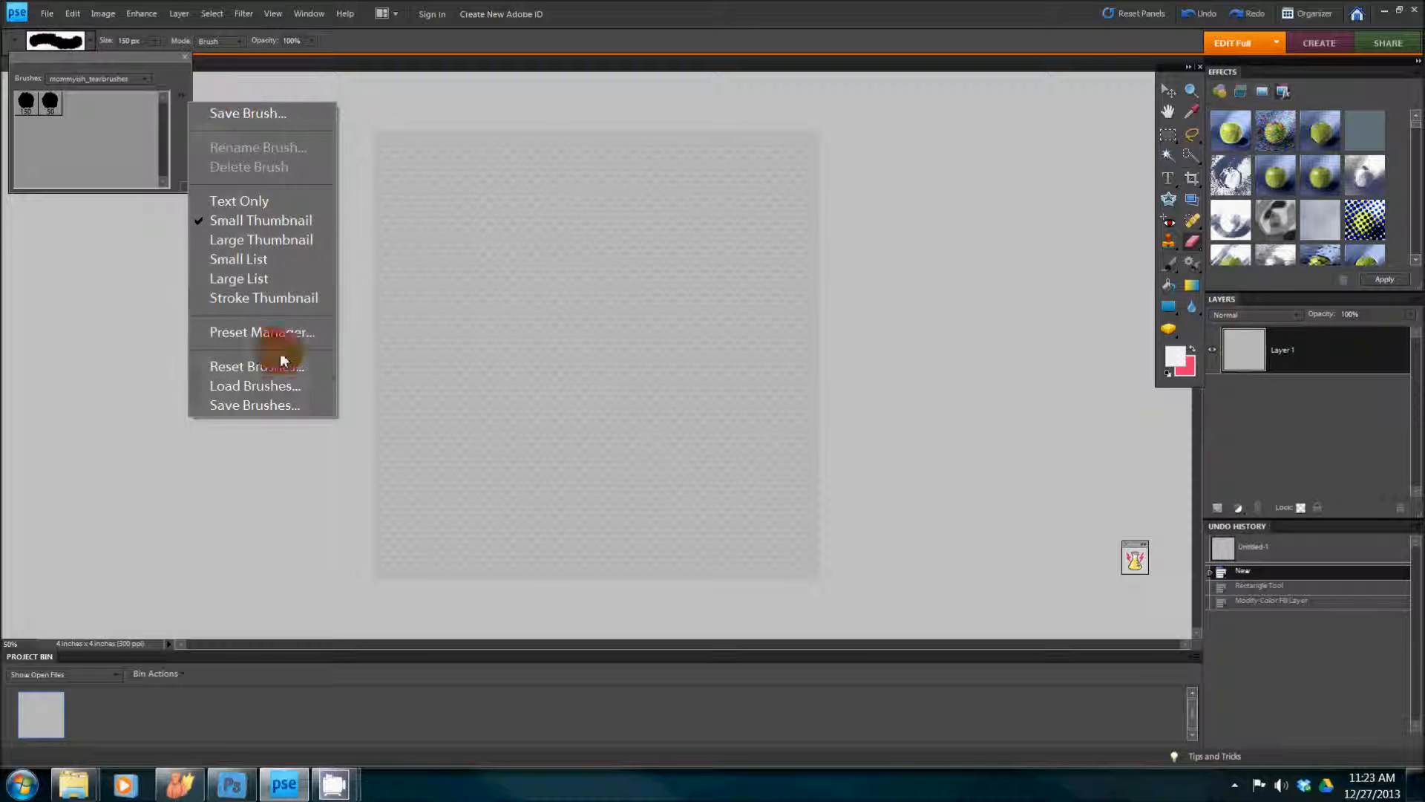
{"action": "left_click", "coordinate": [284, 386]}
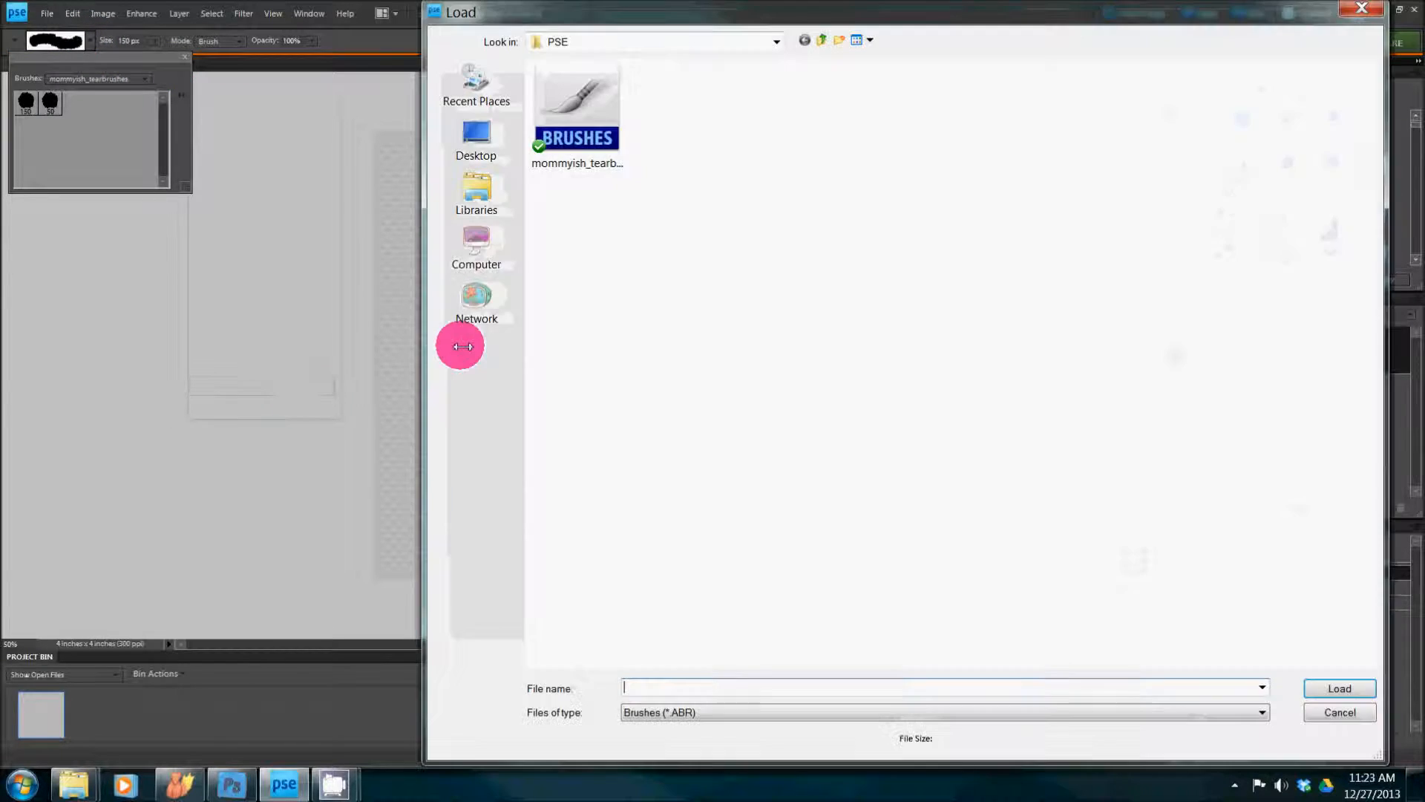
{"action": "left_click", "coordinate": [592, 135]}
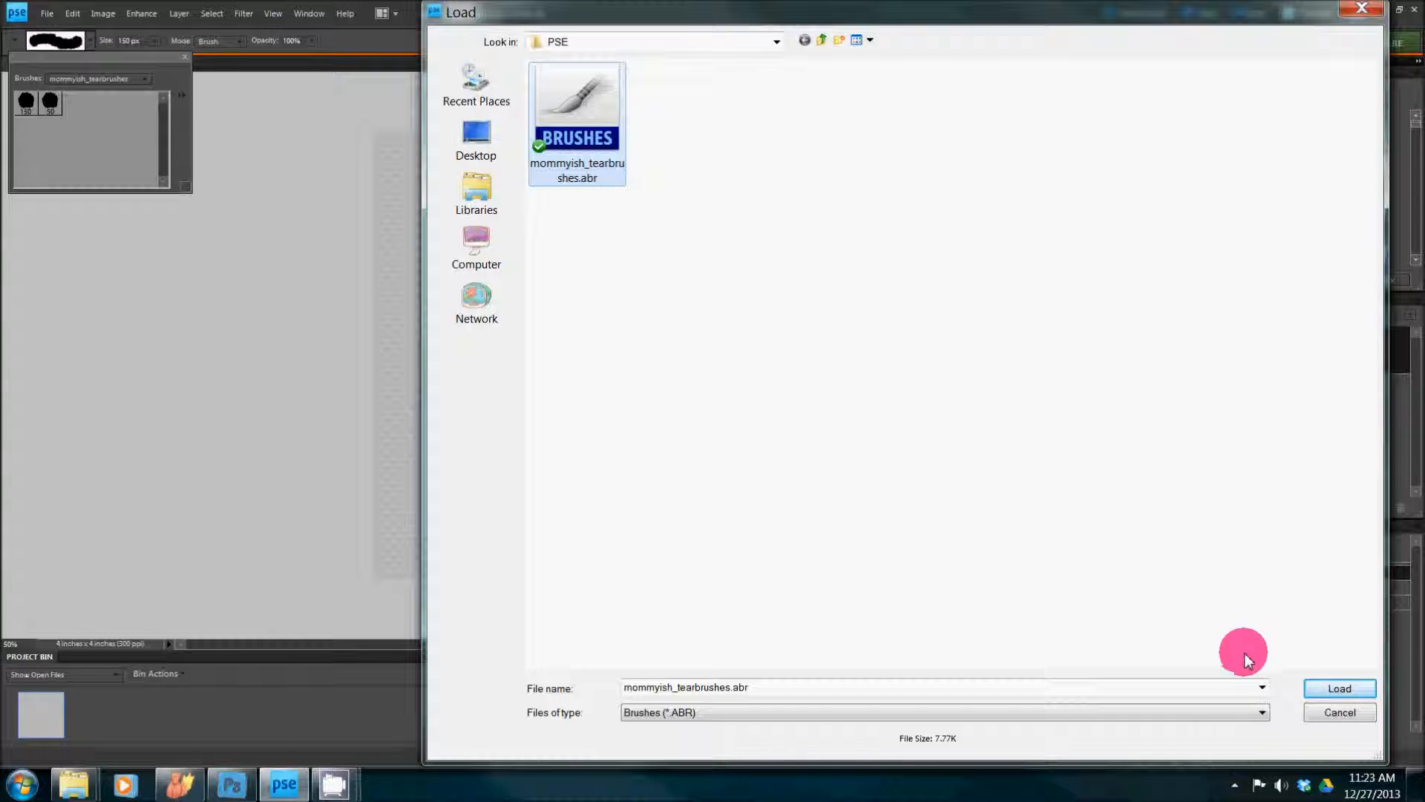
{"action": "left_click", "coordinate": [1340, 688]}
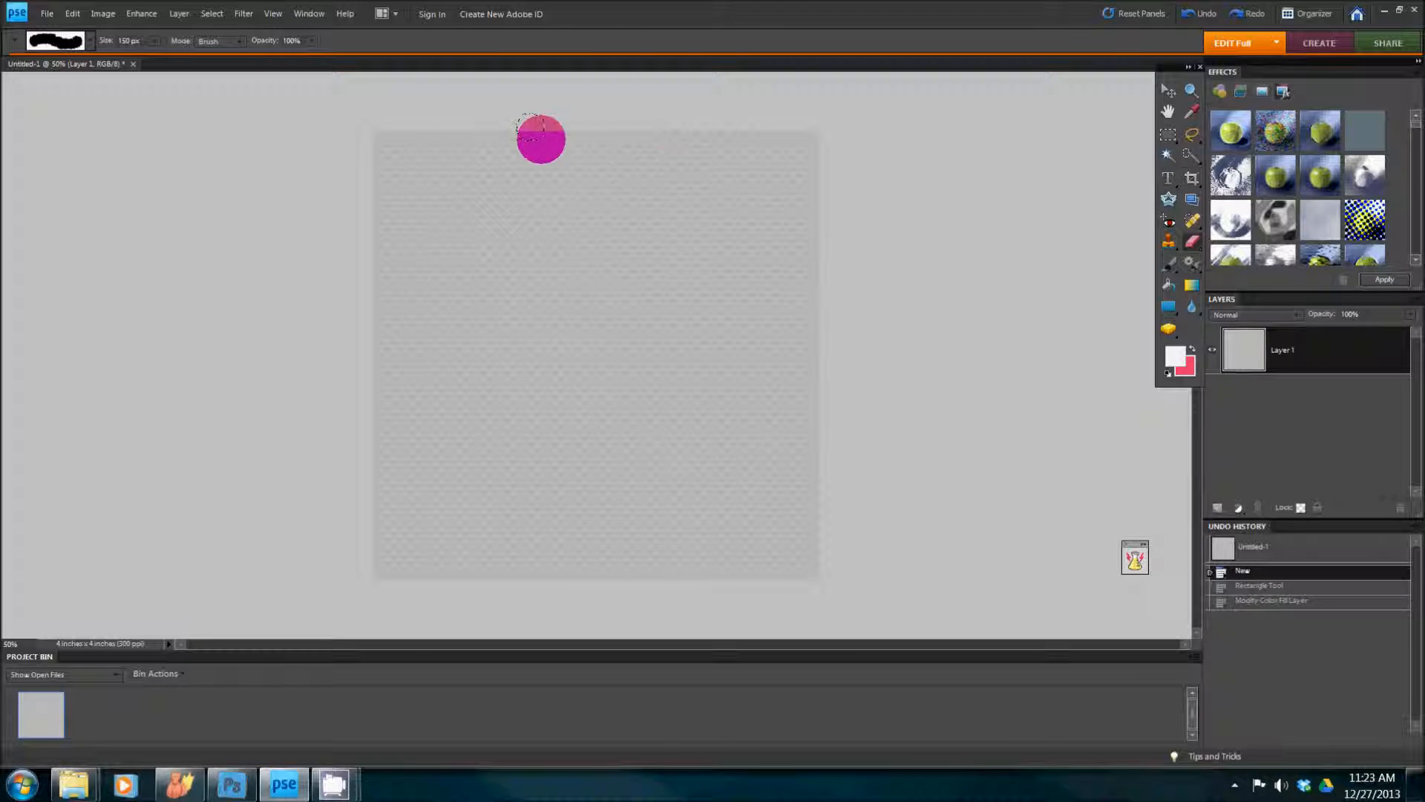
Start a new pattern fill layer in Normal mode at 100% opacity and show its available patterns.
{"action": "left_click", "coordinate": [178, 17]}
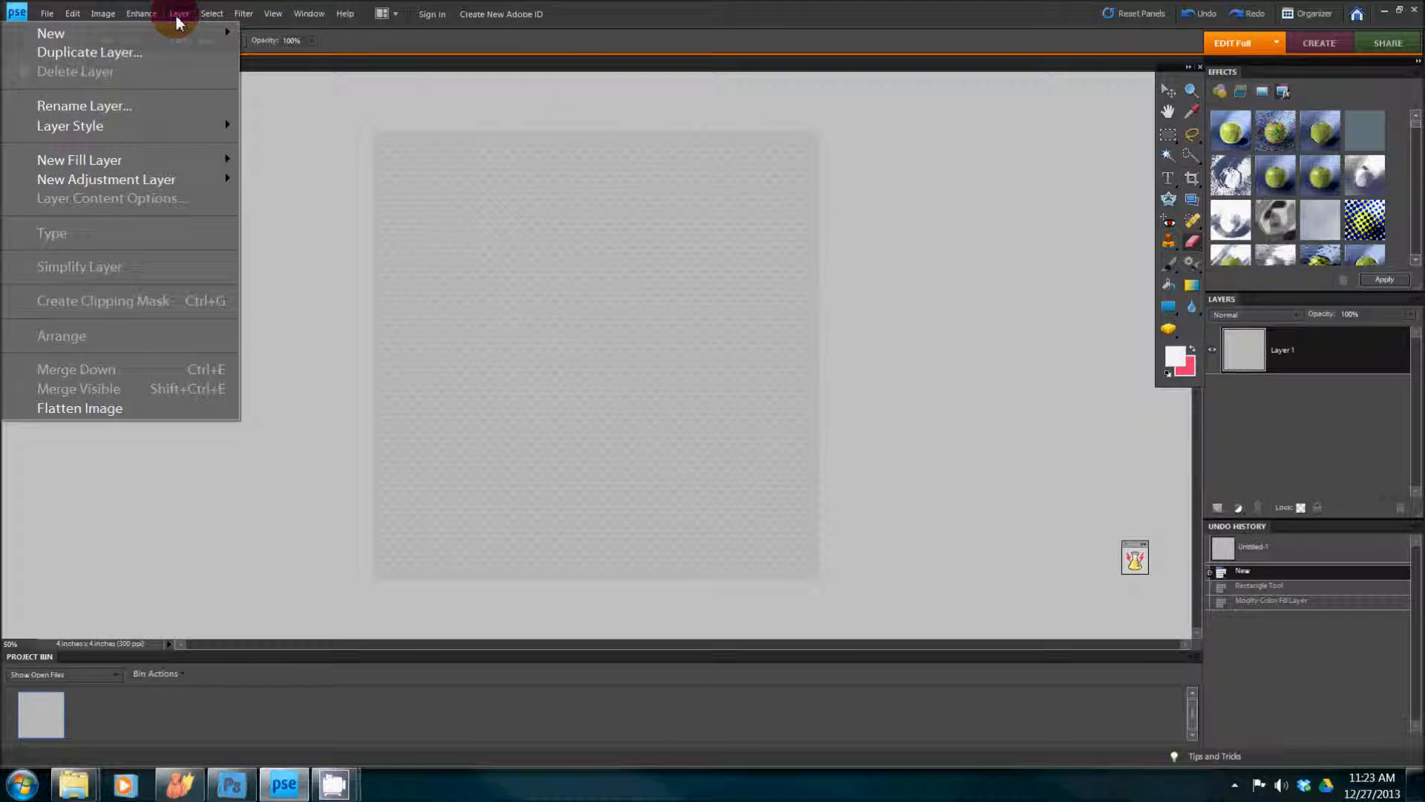
{"action": "mouse_move", "coordinate": [211, 161]}
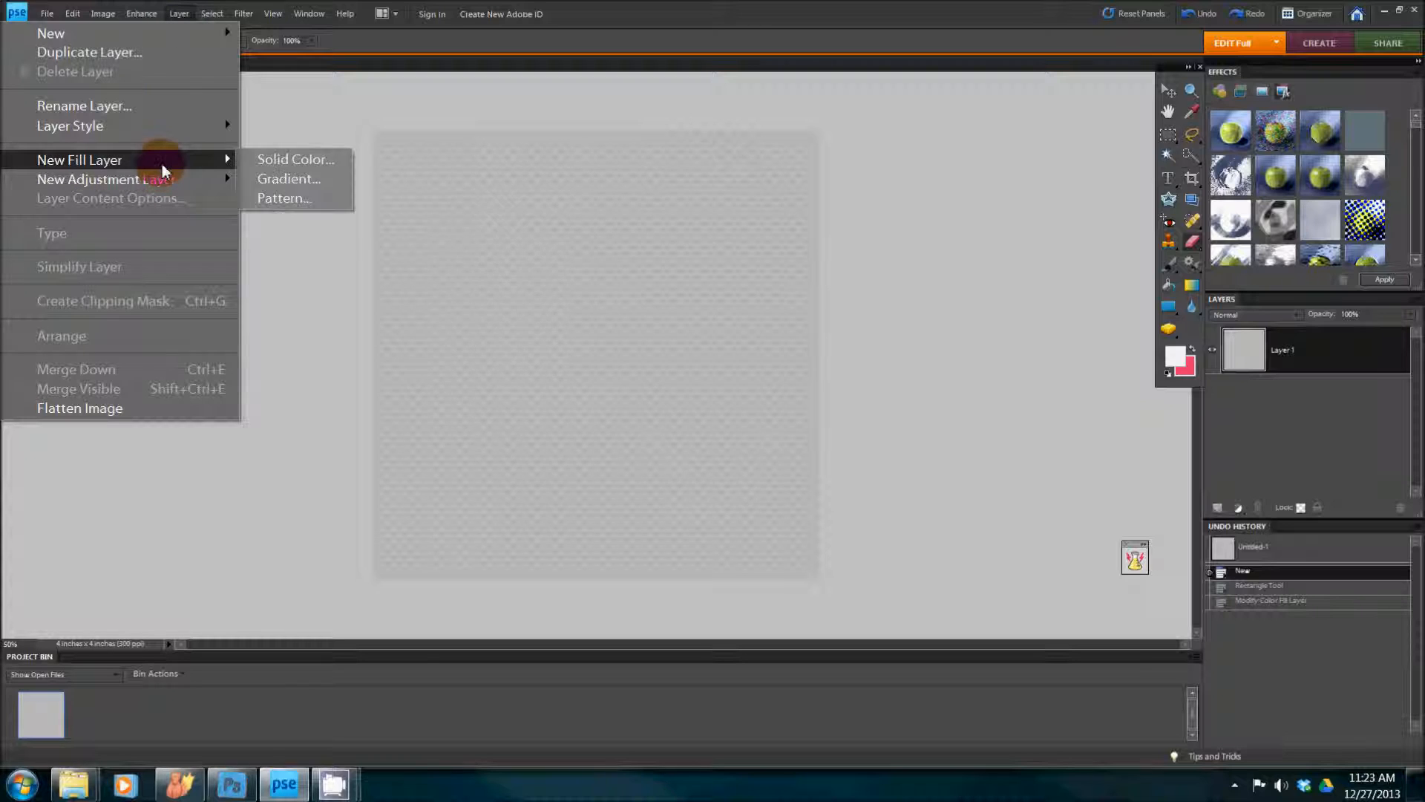
{"action": "left_click", "coordinate": [296, 202]}
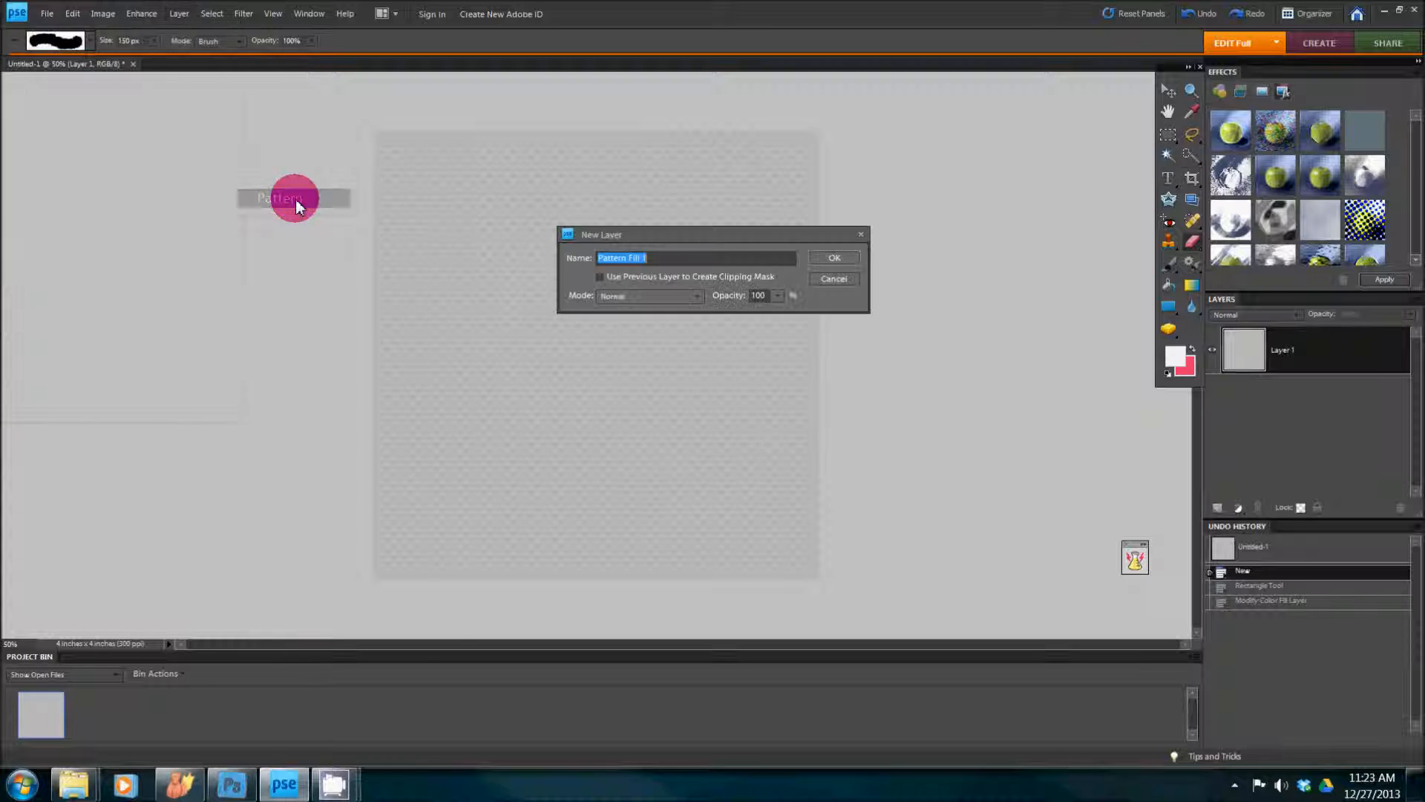
{"action": "left_click", "coordinate": [820, 260]}
{"action": "left_click", "coordinate": [649, 288]}
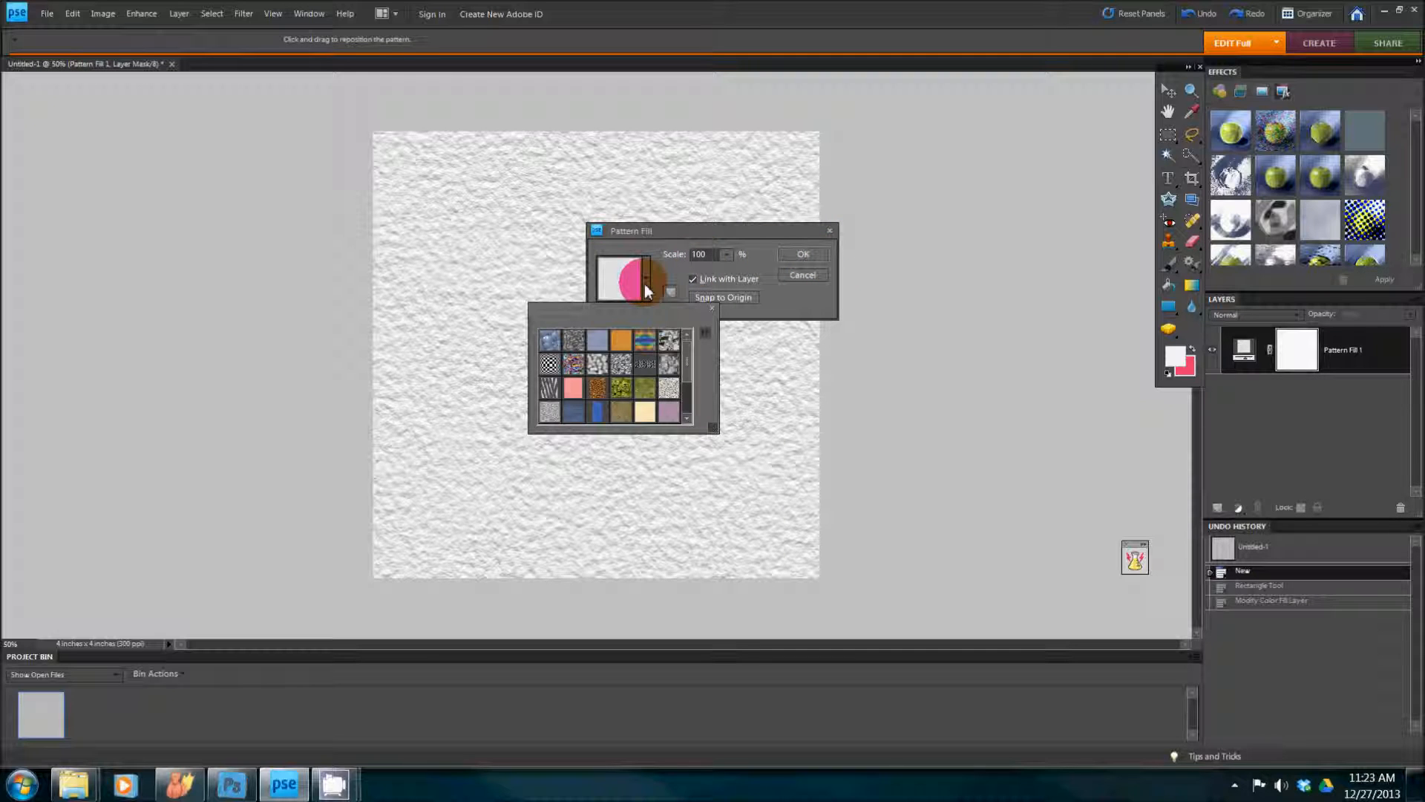
{"action": "left_click", "coordinate": [647, 272]}
{"action": "left_click", "coordinate": [647, 271]}
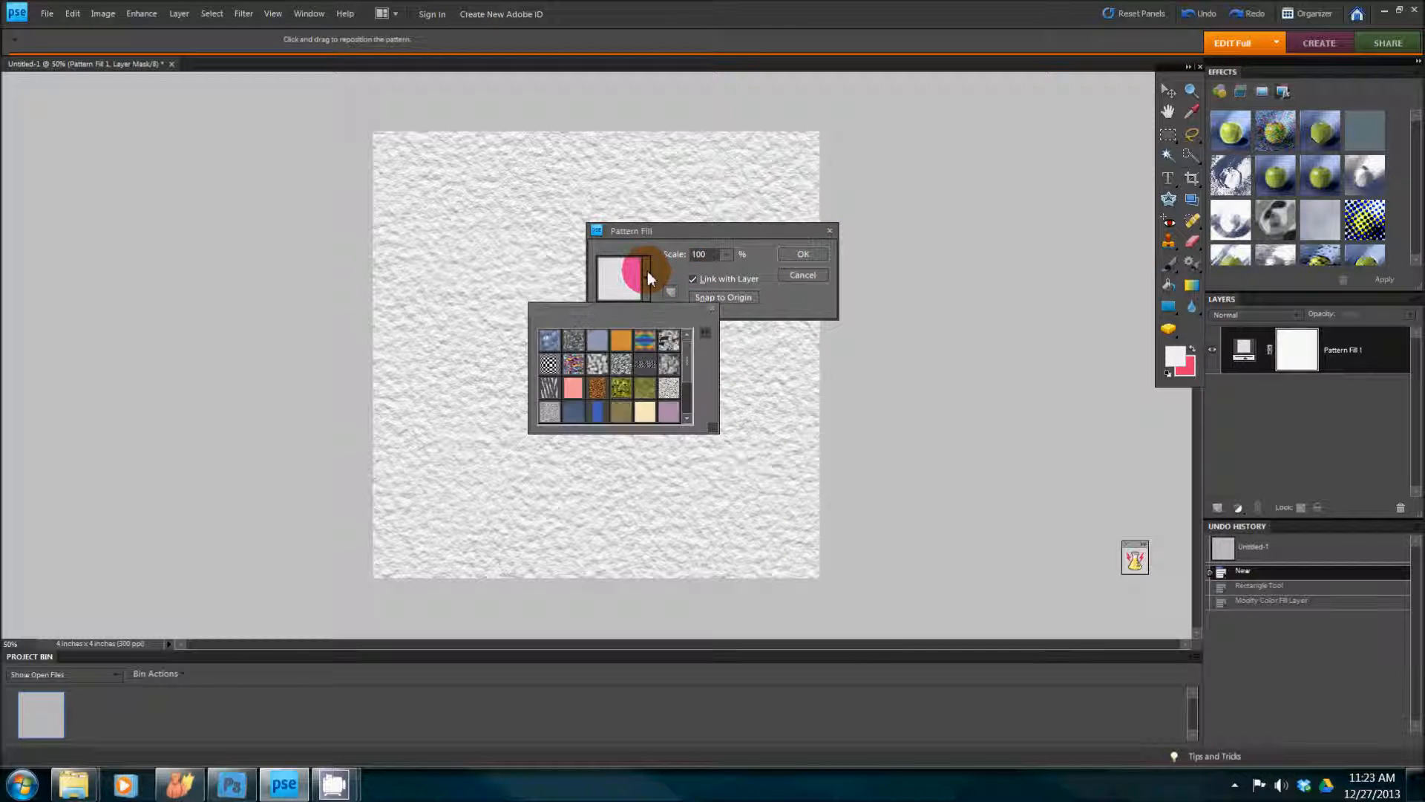
Load the pattern file mommyish_cu_tearpattern.pat from the PSE folder into the pattern choices.
{"action": "left_click", "coordinate": [706, 337]}
{"action": "left_click", "coordinate": [811, 557]}
{"action": "left_click", "coordinate": [582, 128]}
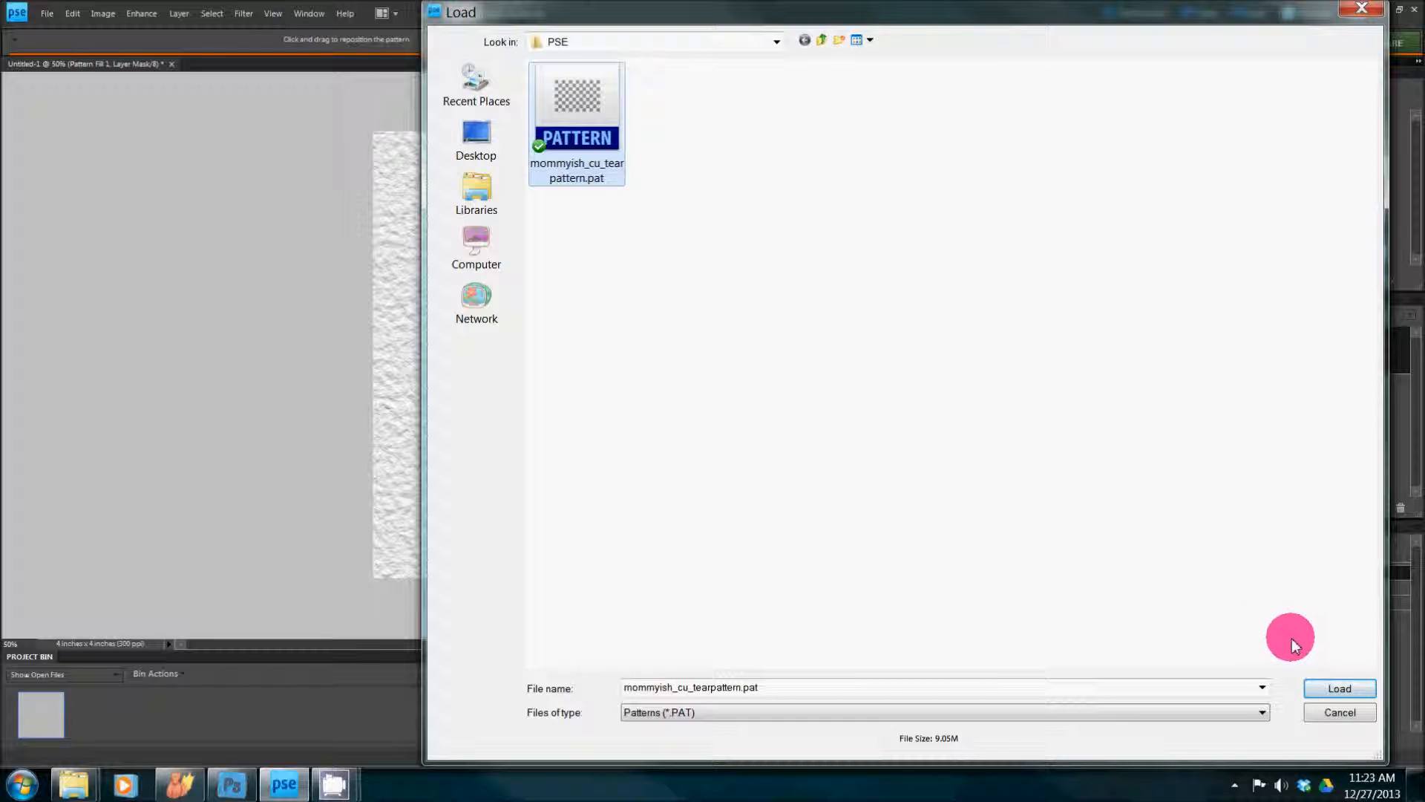
{"action": "left_click", "coordinate": [1351, 687]}
{"action": "left_click", "coordinate": [831, 279]}
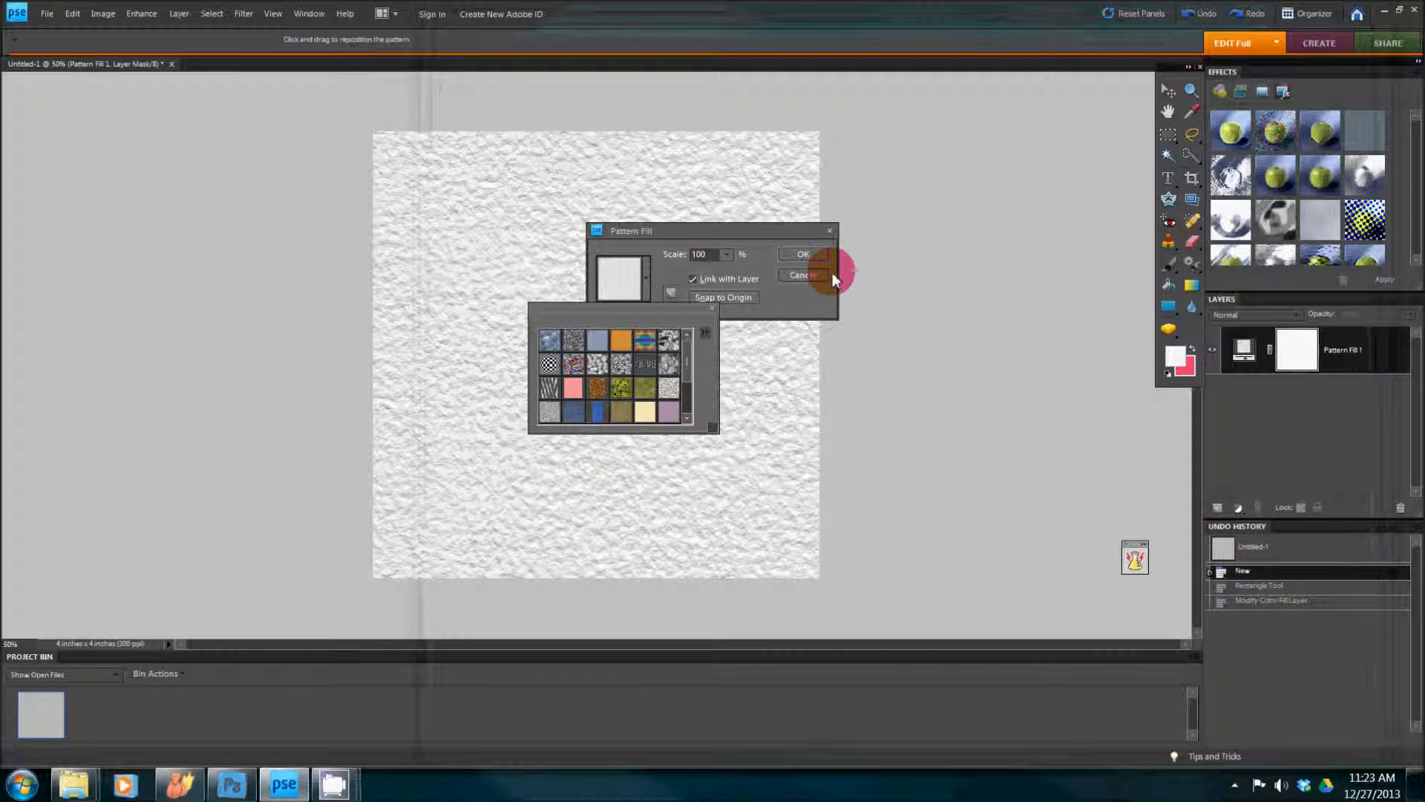
Confirm the paper tear pattern fill, and revert the document to its New state in the undo history.
{"action": "left_click", "coordinate": [815, 254]}
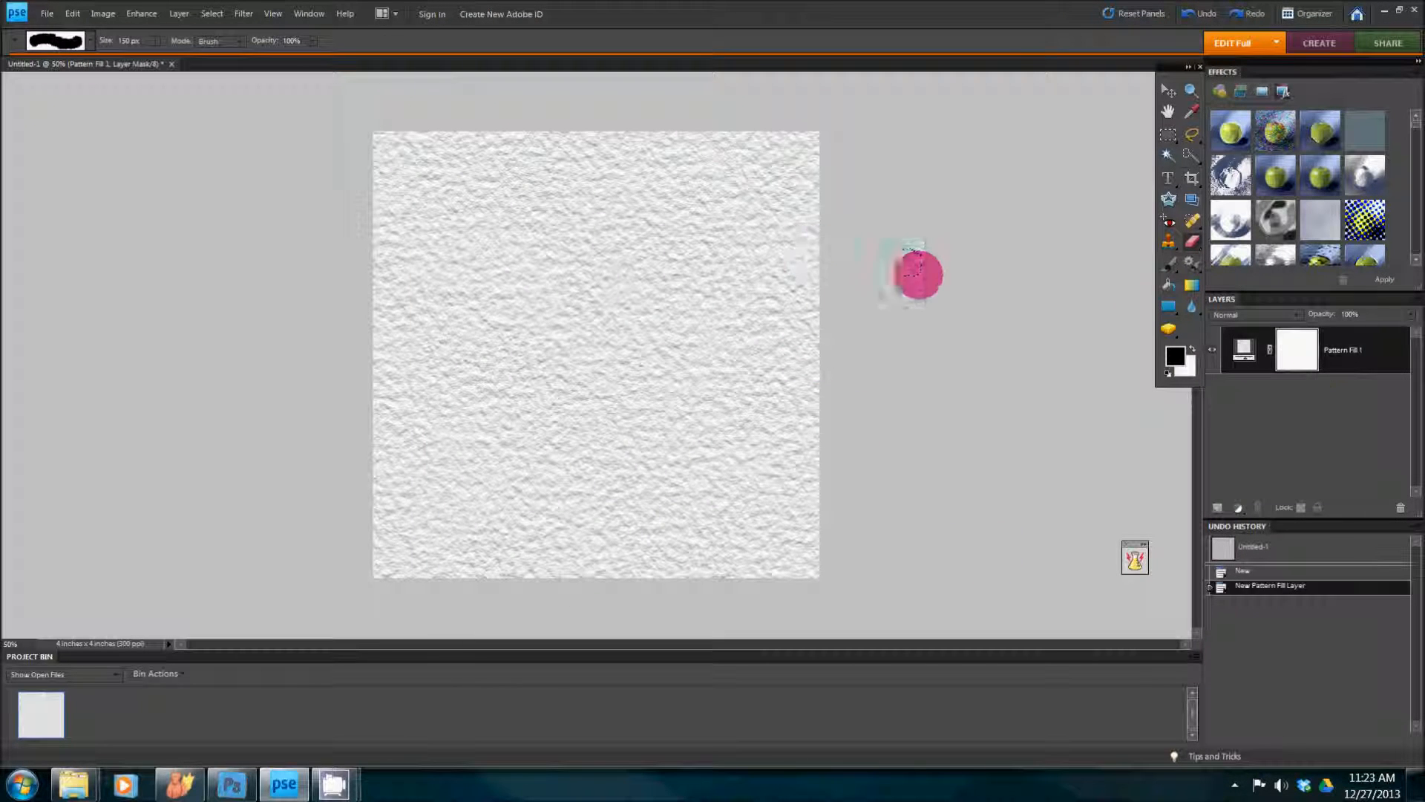
{"action": "left_click", "coordinate": [1270, 572]}
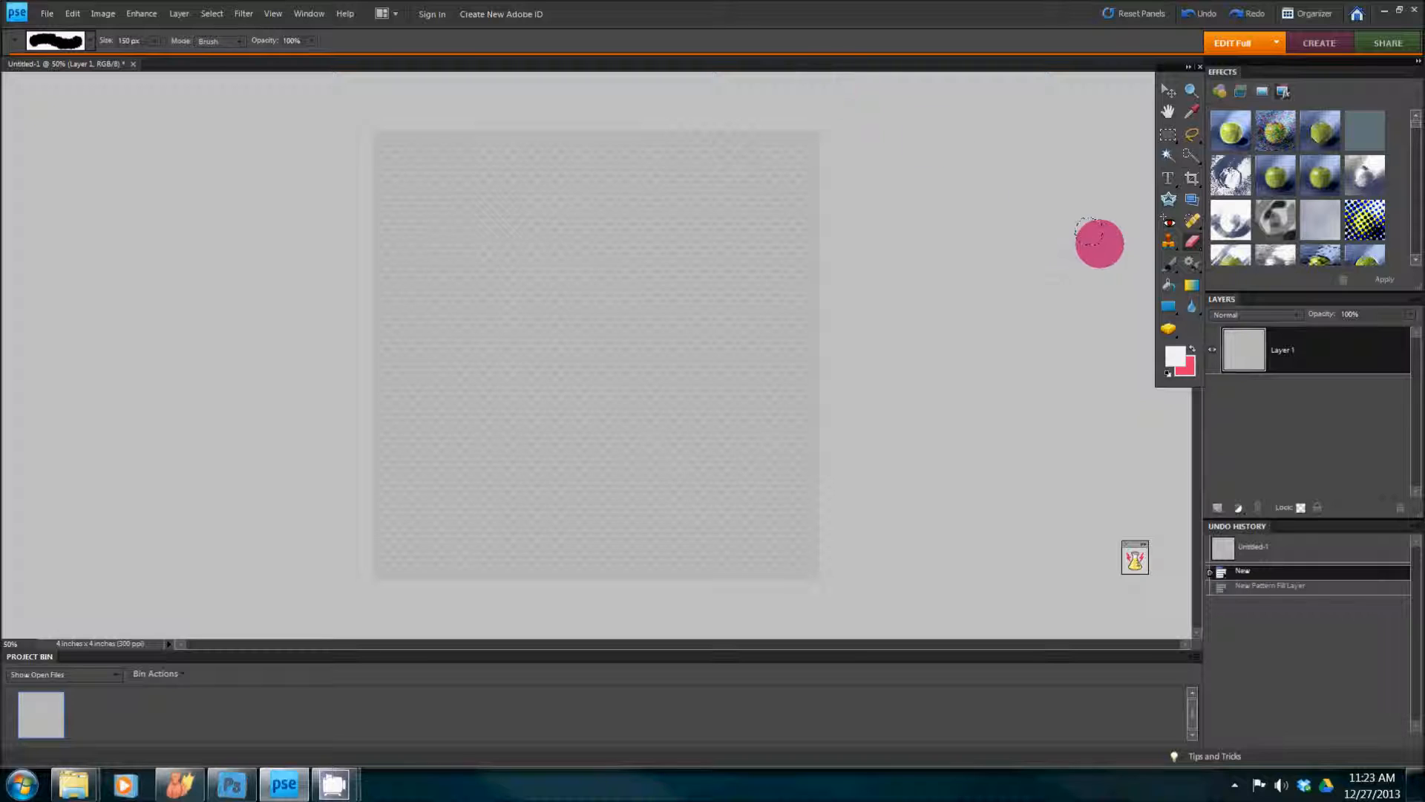
Look through the paper tear effects and draw a wide rectangle shape across the upper part of the canvas.
{"action": "left_click", "coordinate": [1168, 306]}
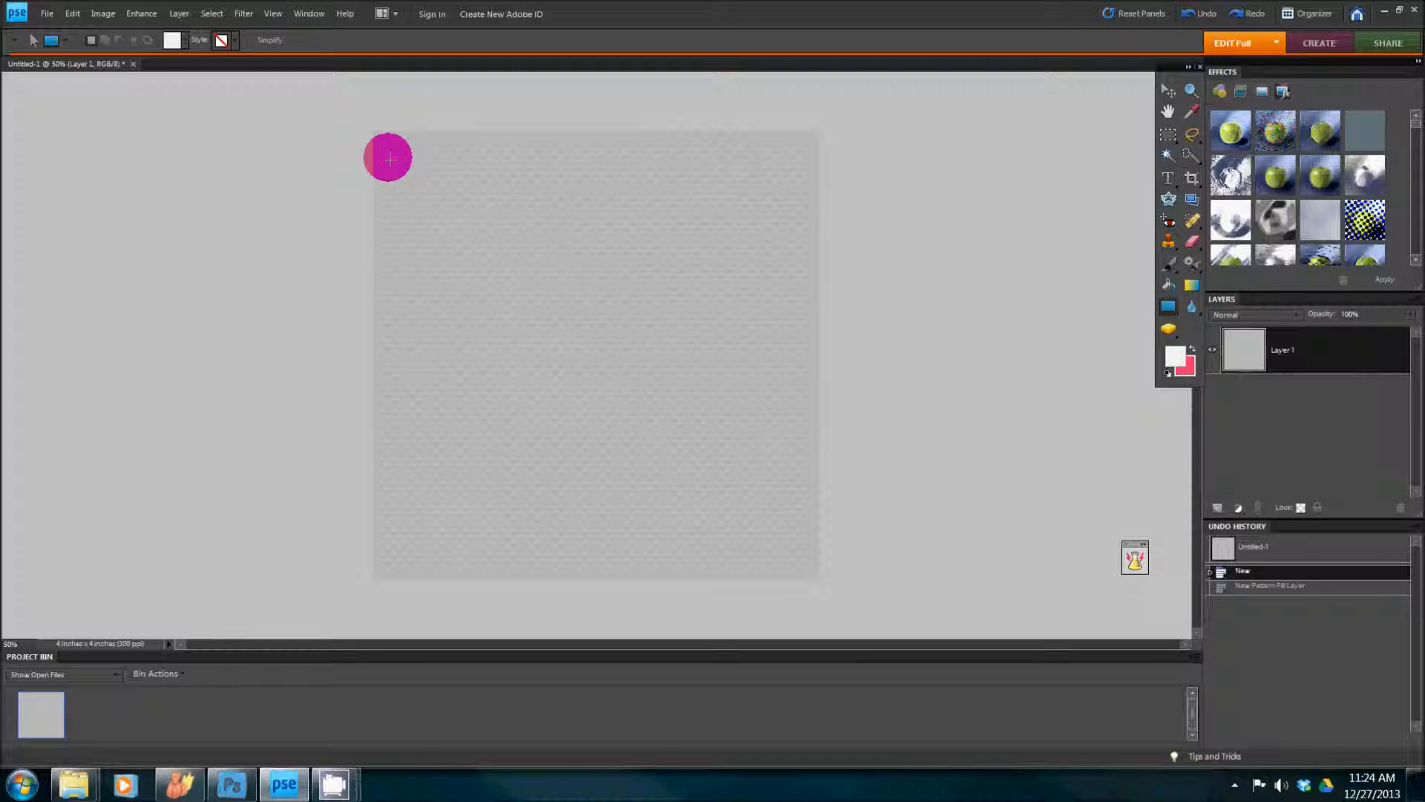
{"action": "left_click_drag", "start_coordinate": [1416, 132], "coordinate": [1416, 255]}
{"action": "scroll", "coordinate": [1385, 210], "scroll_direction": "down", "scroll_amount": 3}
{"action": "scroll", "coordinate": [1385, 210], "scroll_direction": "up", "scroll_amount": 2}
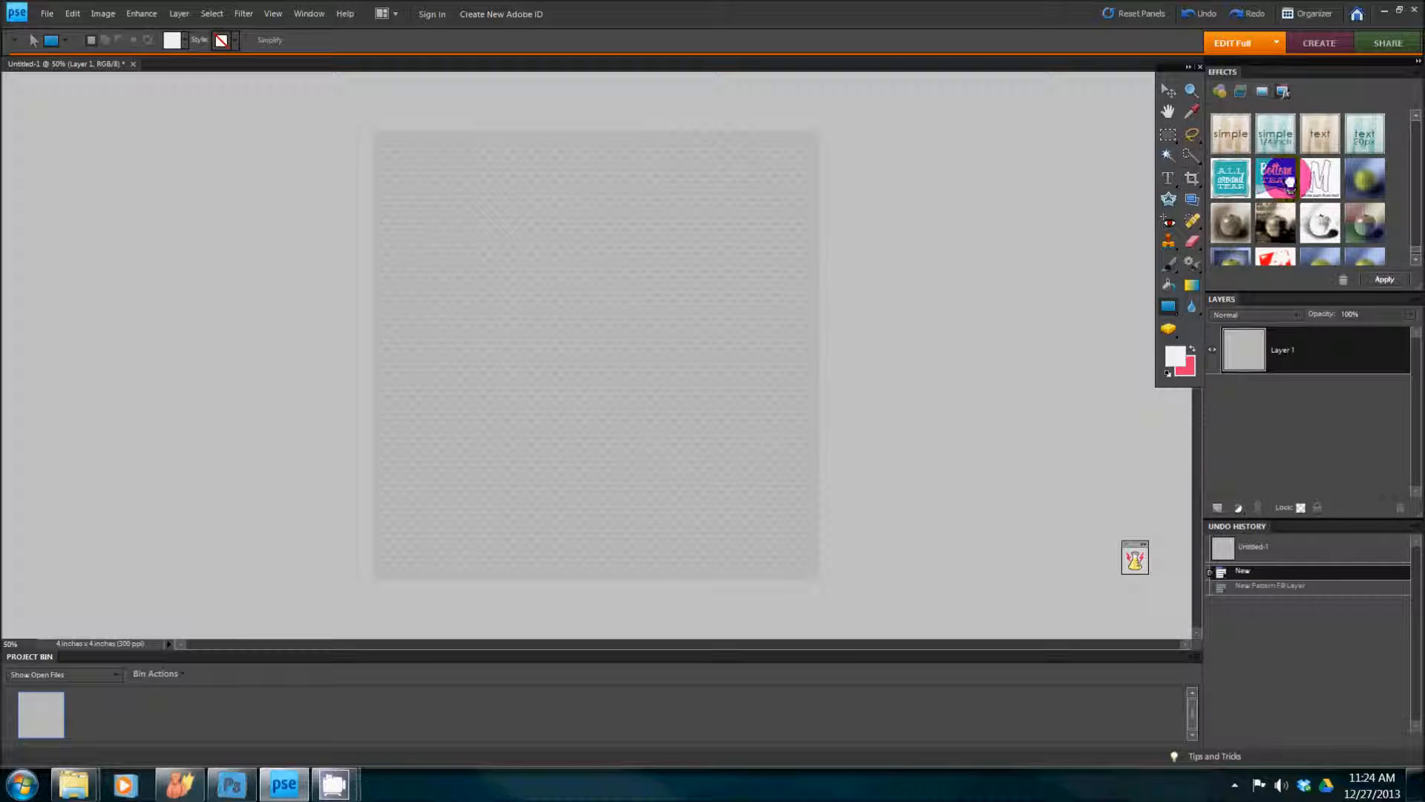
{"action": "left_click_drag", "start_coordinate": [394, 153], "coordinate": [791, 325]}
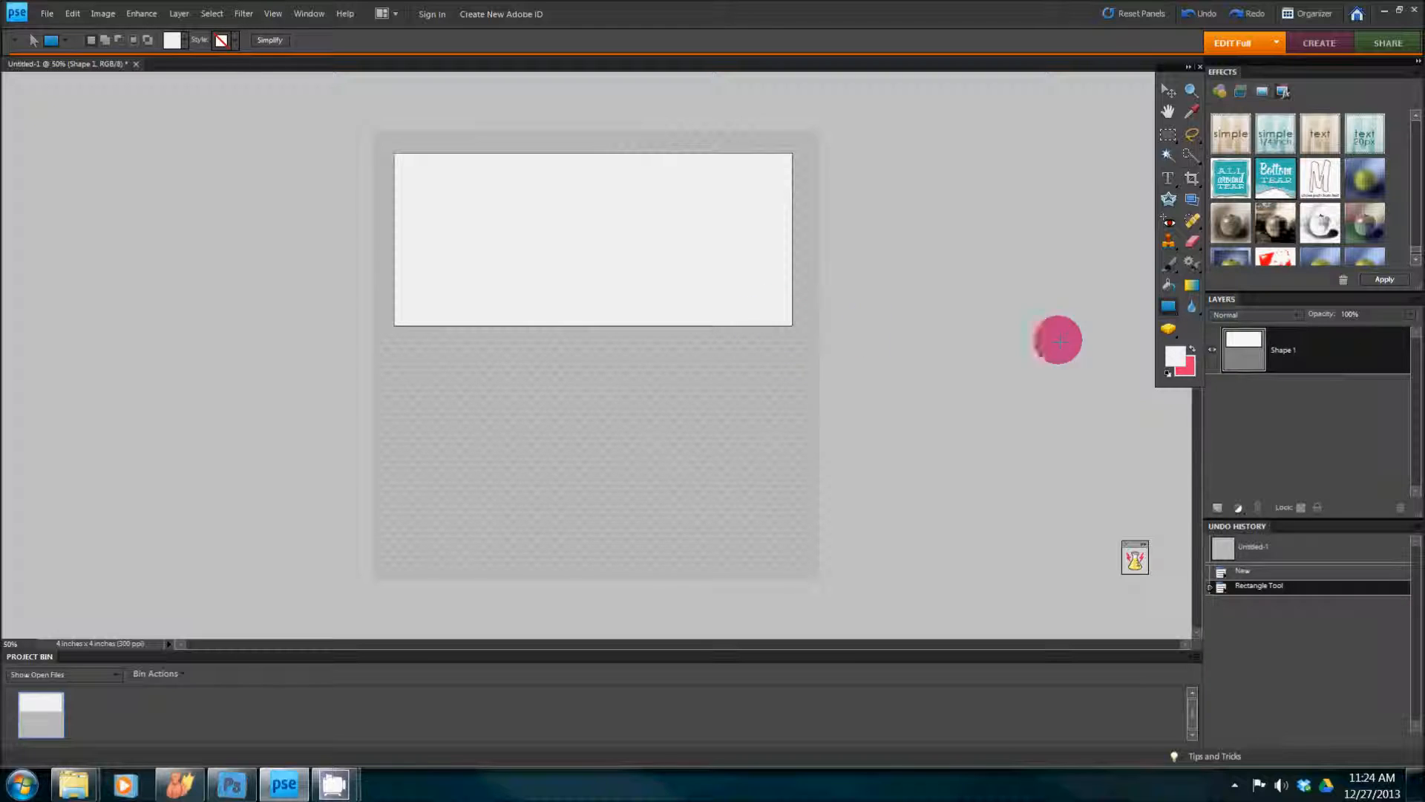
Recolour the rectangle shape to teal #3bc0ac and simplify its layer.
{"action": "double_click", "coordinate": [1242, 343]}
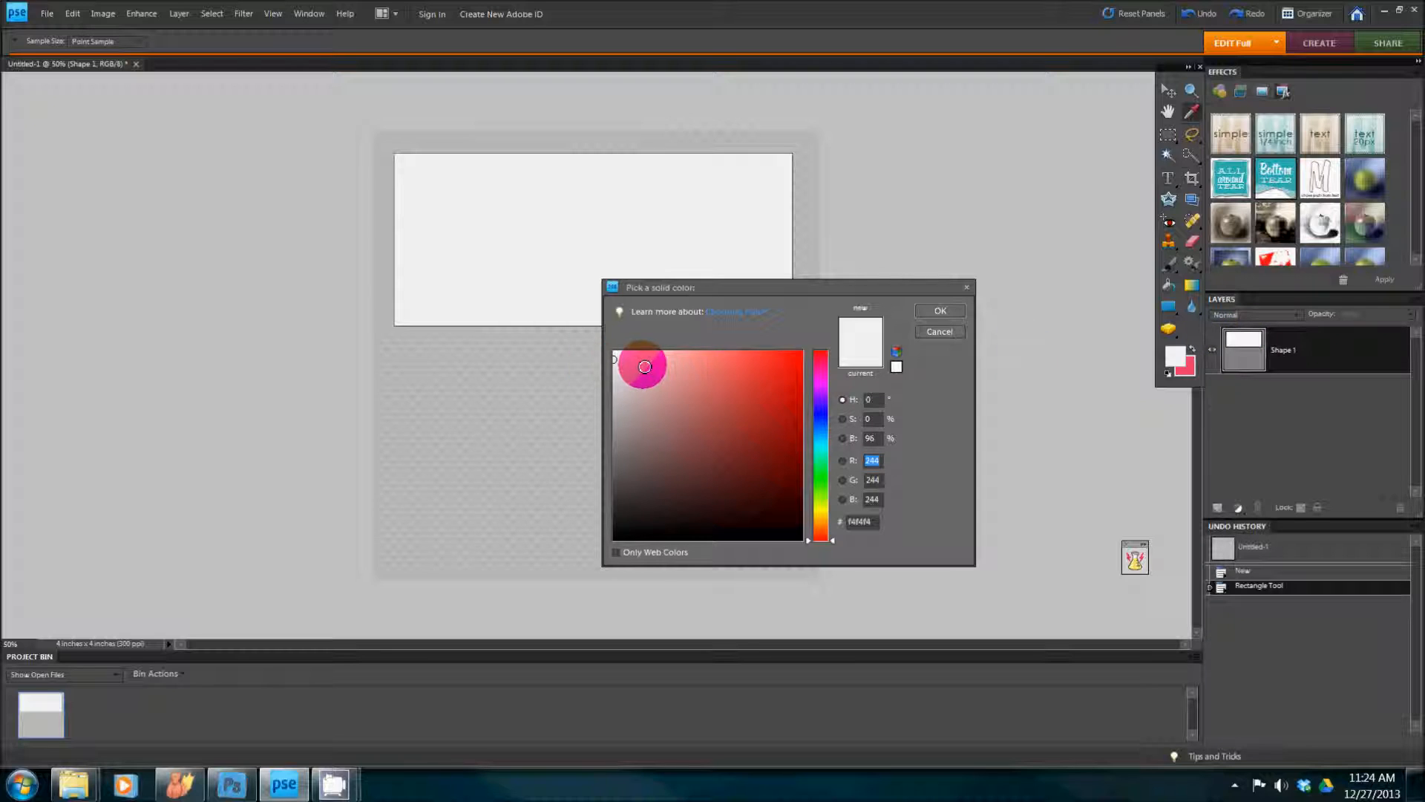
{"action": "left_click", "coordinate": [615, 366]}
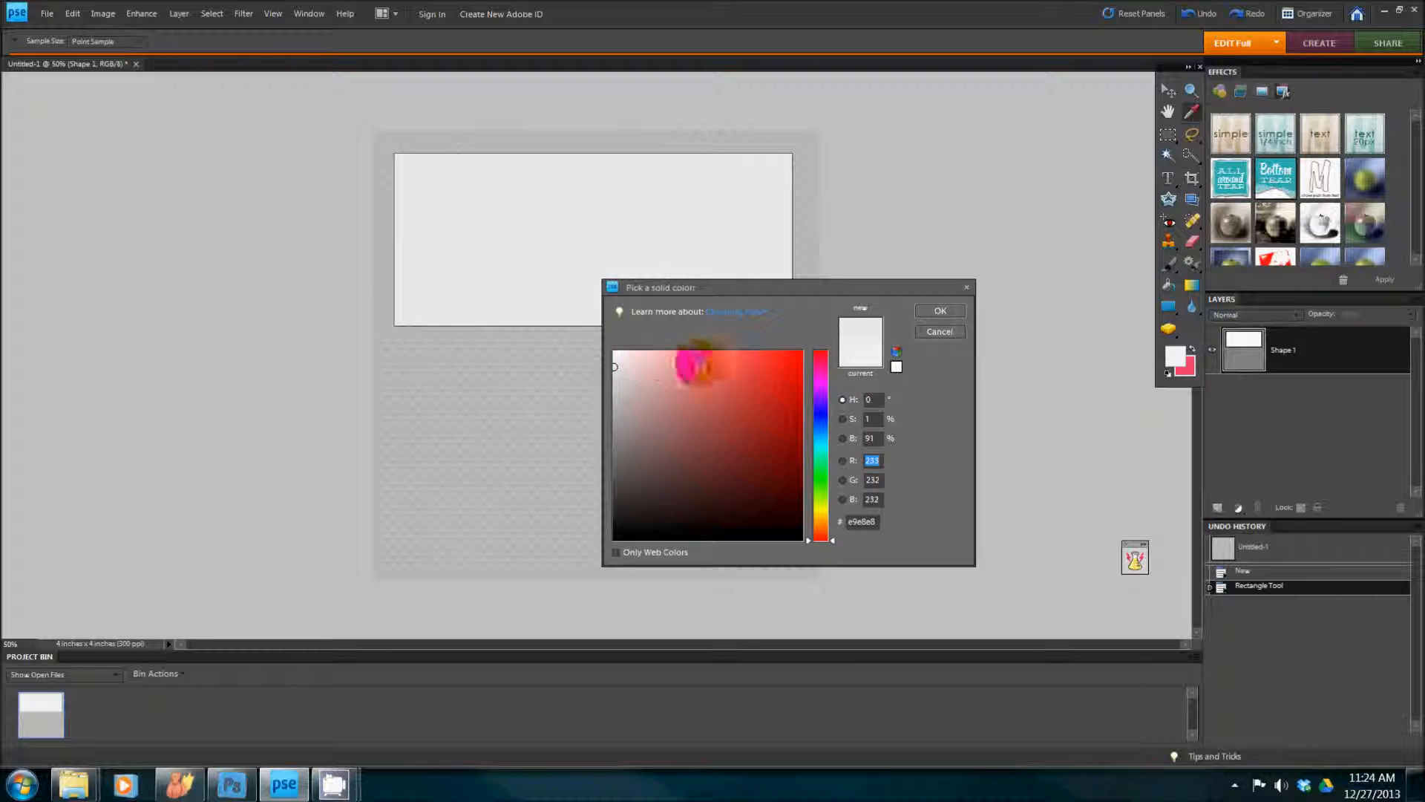
{"action": "left_click_drag", "start_coordinate": [819, 381], "coordinate": [823, 441]}
{"action": "left_click_drag", "start_coordinate": [719, 385], "coordinate": [742, 397]}
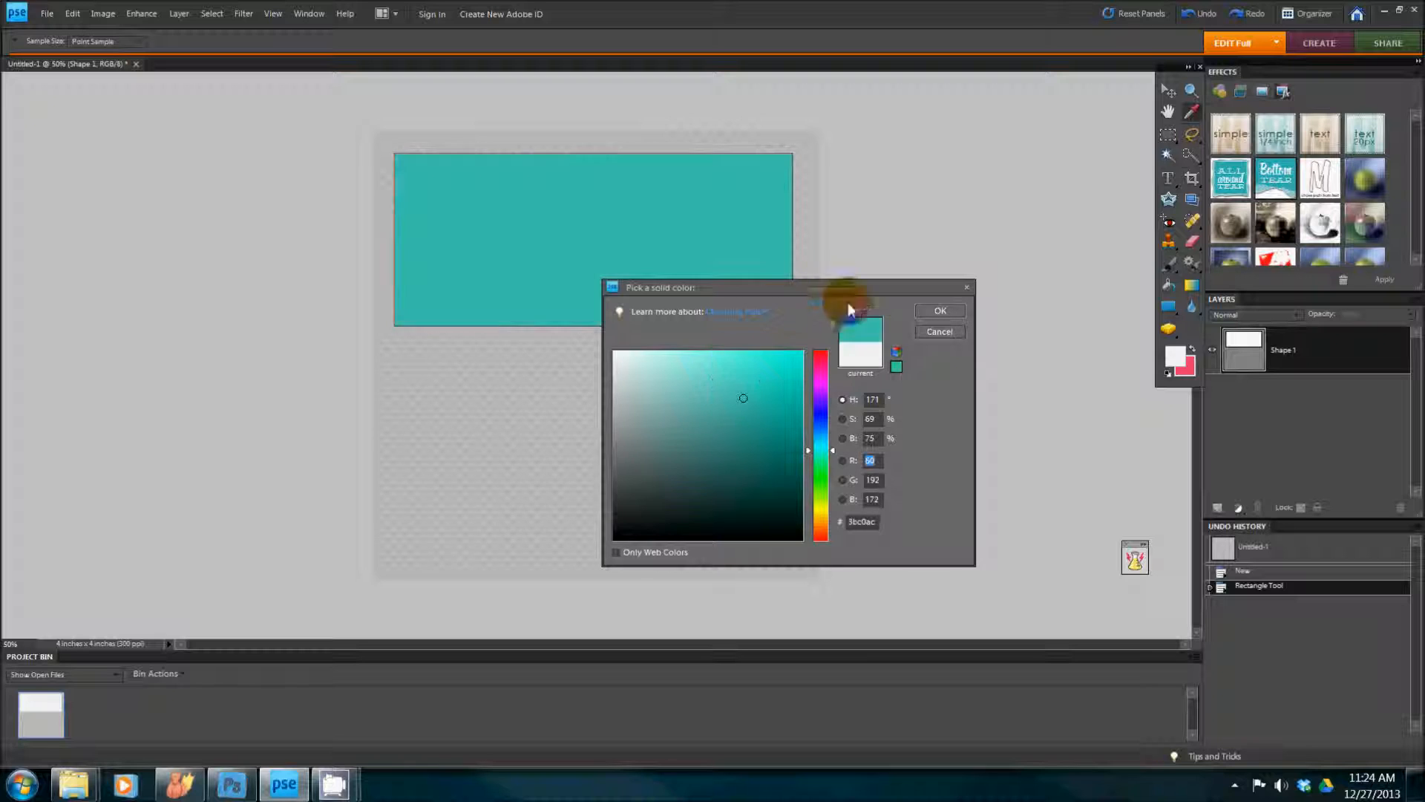
{"action": "left_click", "coordinate": [925, 311]}
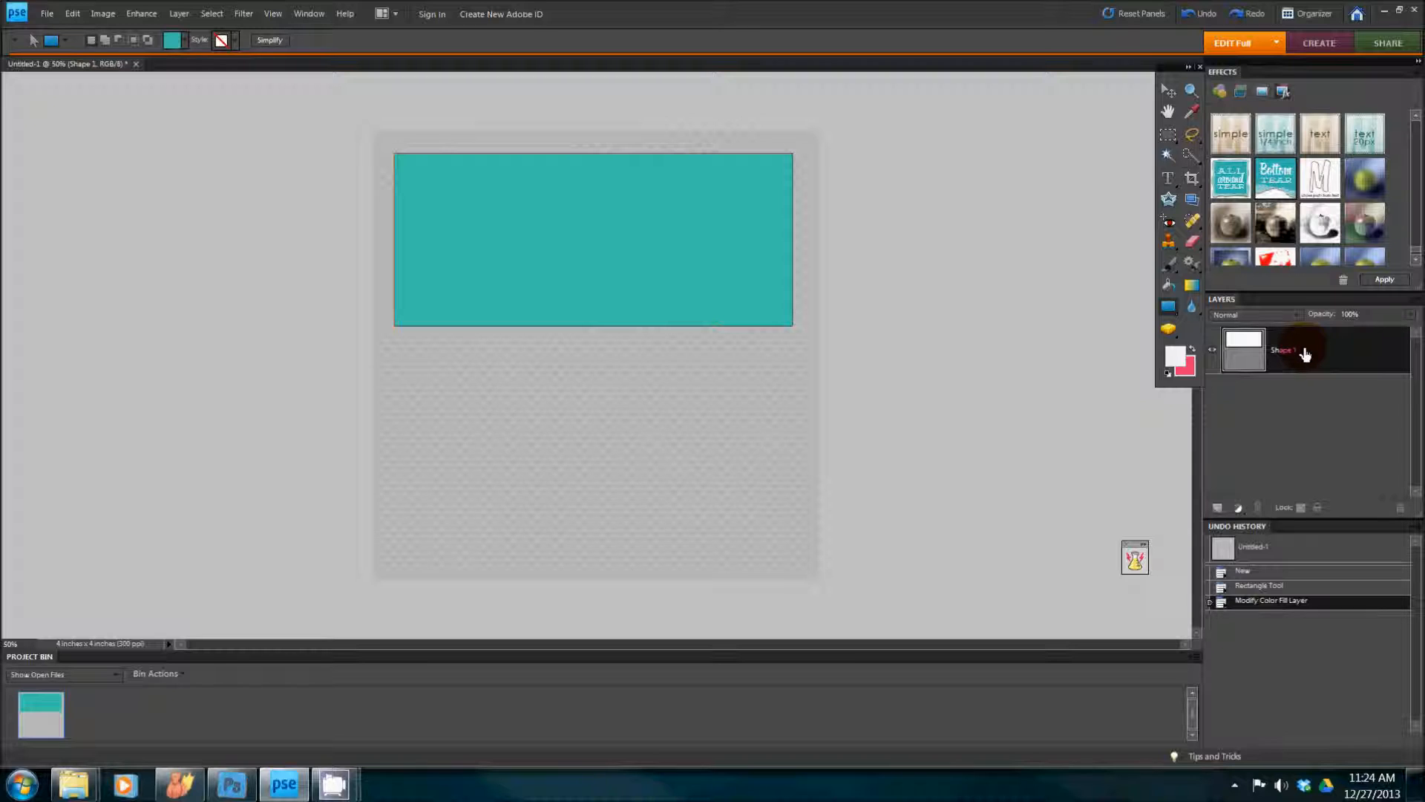
{"action": "right_click", "coordinate": [1305, 355]}
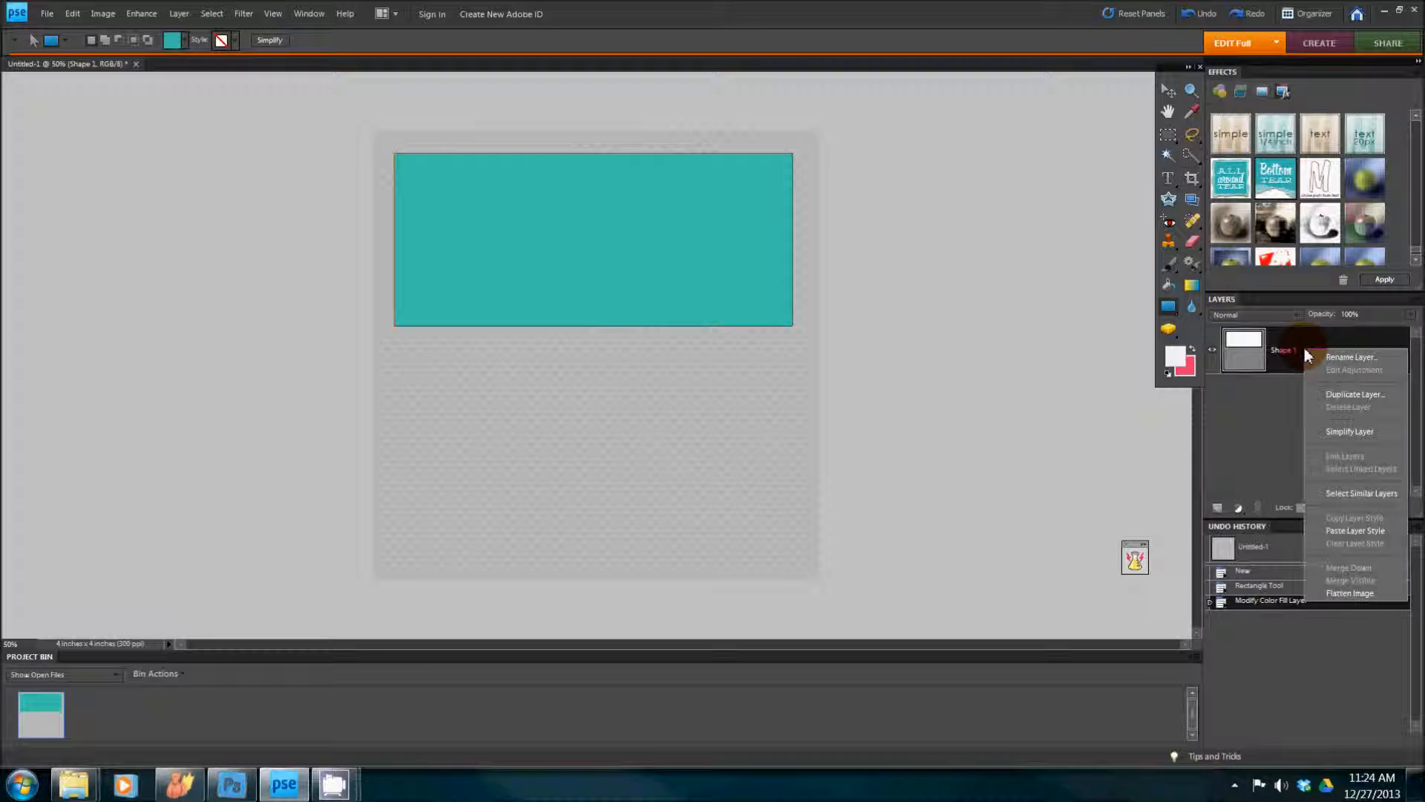
{"action": "left_click", "coordinate": [1336, 432]}
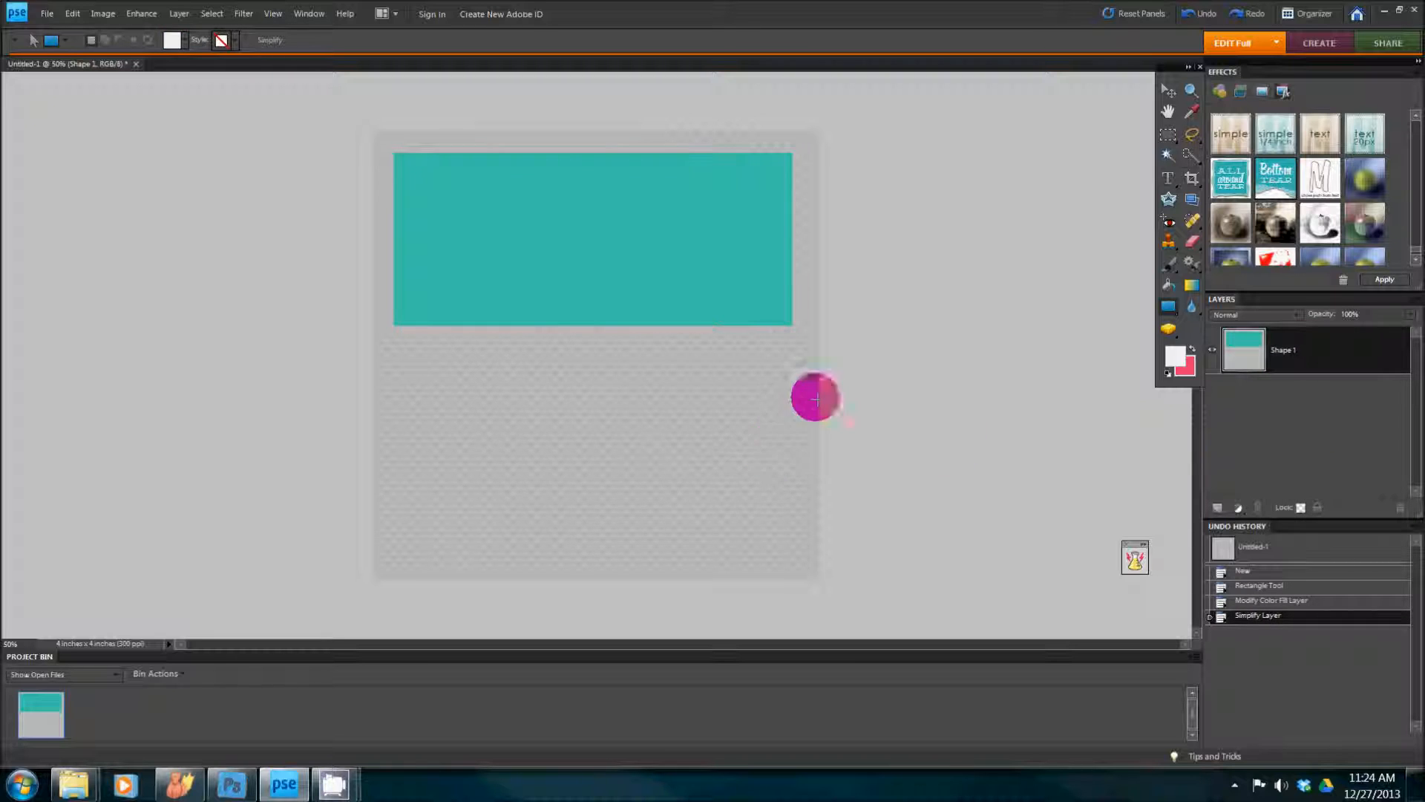
Erase the rectangle's lower edge into a ragged slope with the first mommyish_tearbrushes brush at 150 px.
{"action": "left_click", "coordinate": [1192, 245]}
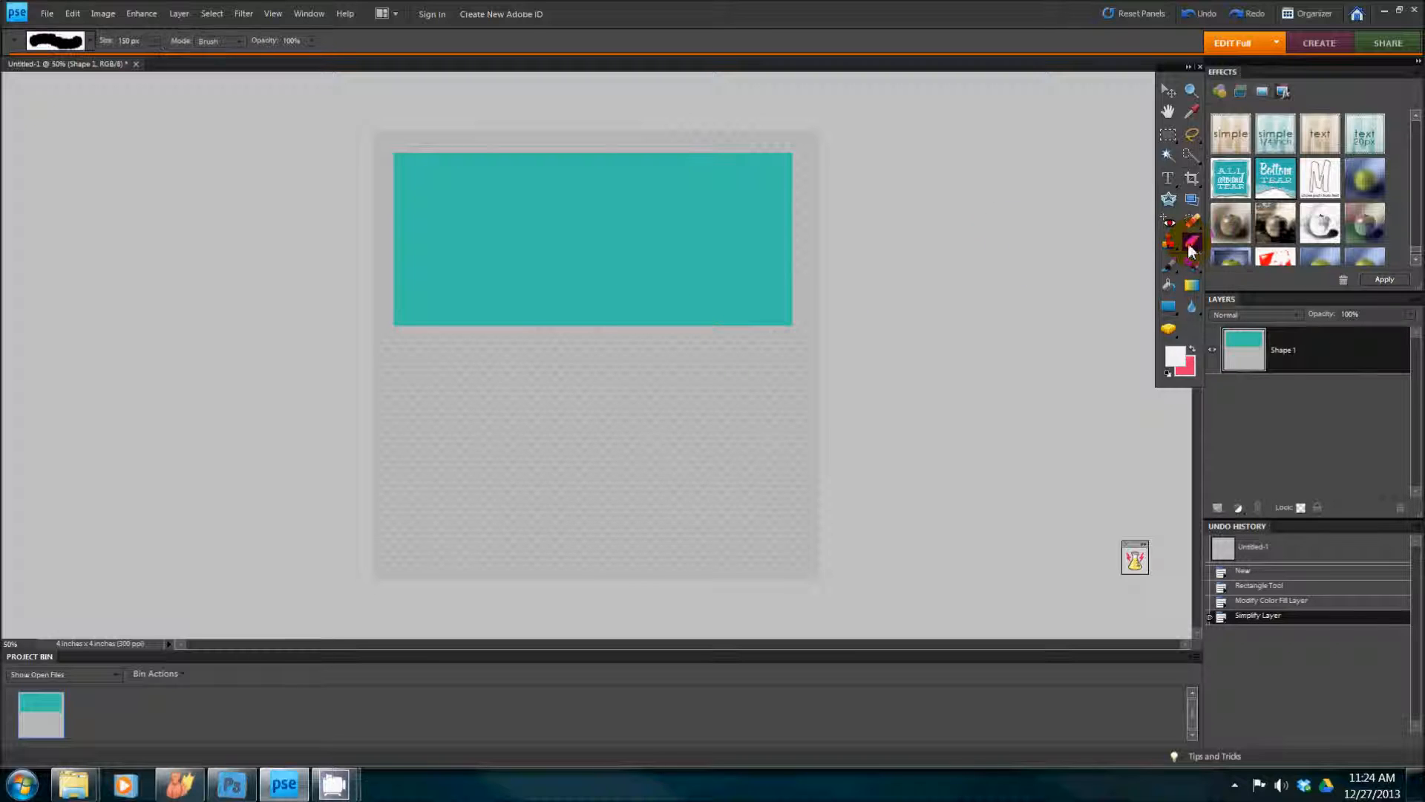
{"action": "left_click", "coordinate": [52, 42]}
{"action": "left_click", "coordinate": [25, 101]}
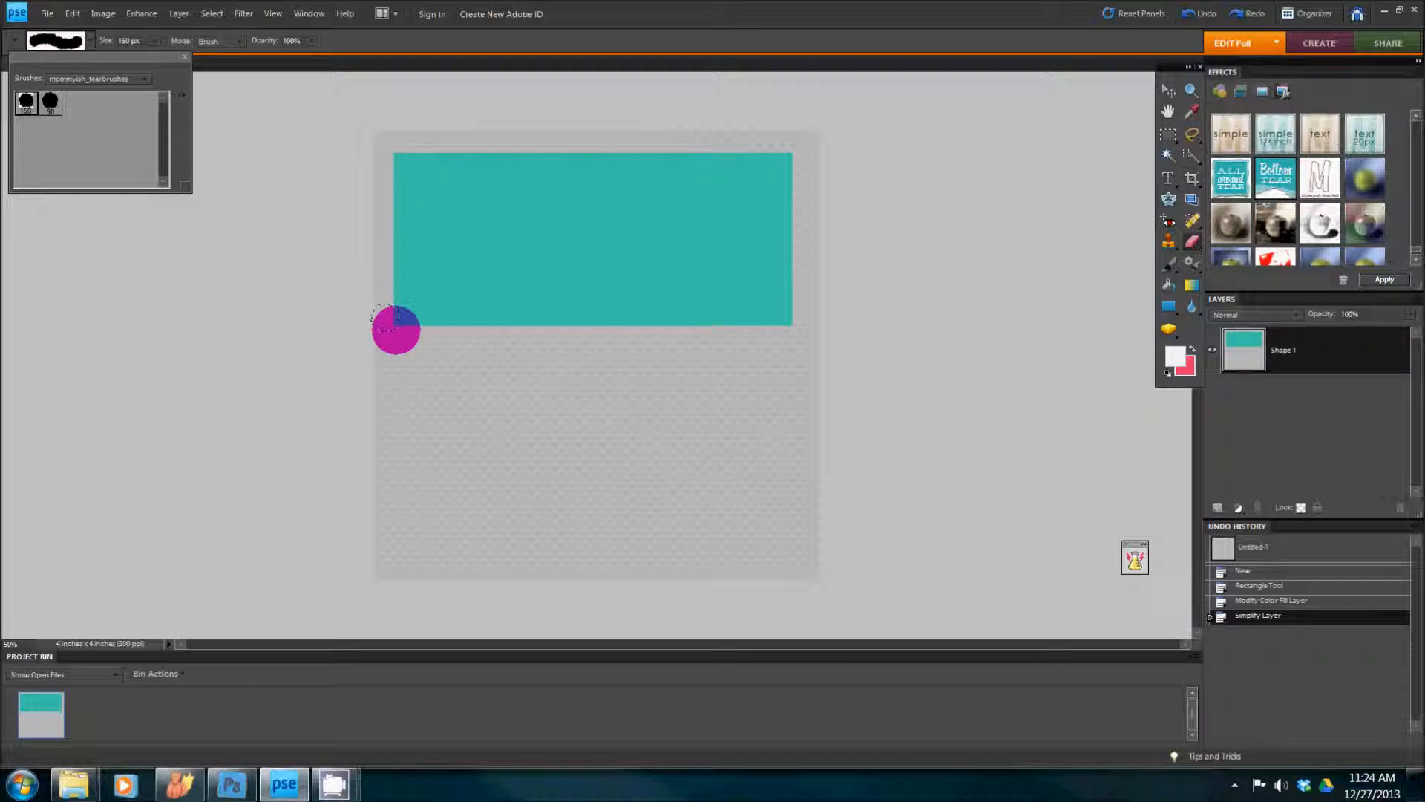
{"action": "mouse_move", "coordinate": [388, 320]}
{"action": "left_mouse_down"}
{"action": "mouse_move", "coordinate": [376, 269]}
{"action": "mouse_move", "coordinate": [815, 336]}
{"action": "mouse_move", "coordinate": [644, 326]}
{"action": "mouse_move", "coordinate": [369, 269]}
{"action": "mouse_move", "coordinate": [593, 453]}
{"action": "mouse_move", "coordinate": [713, 499]}
{"action": "mouse_move", "coordinate": [444, 311]}
{"action": "mouse_move", "coordinate": [439, 289]}
{"action": "mouse_move", "coordinate": [586, 323]}
{"action": "left_mouse_up"}
{"action": "left_click", "coordinate": [786, 329]}
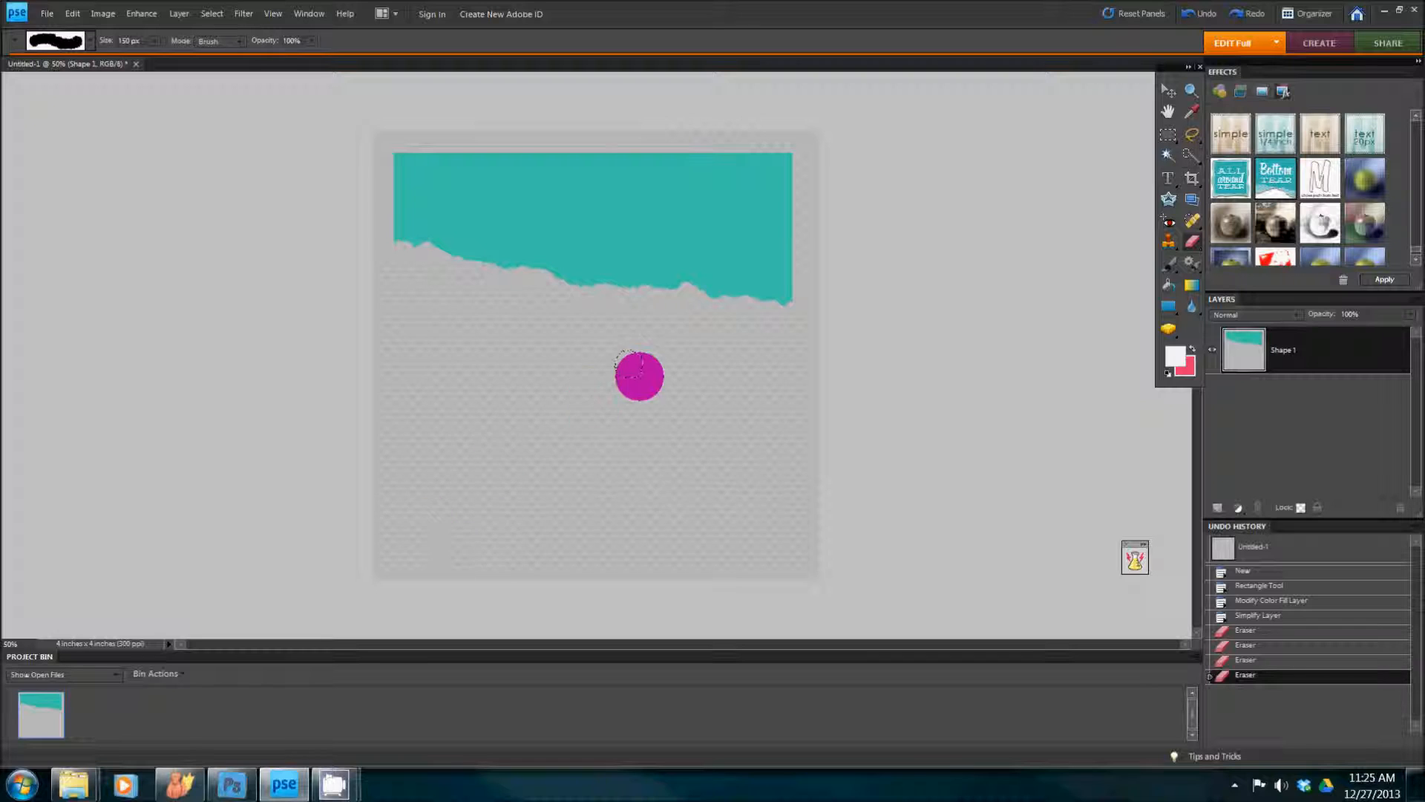
{"action": "left_click", "coordinate": [544, 318]}
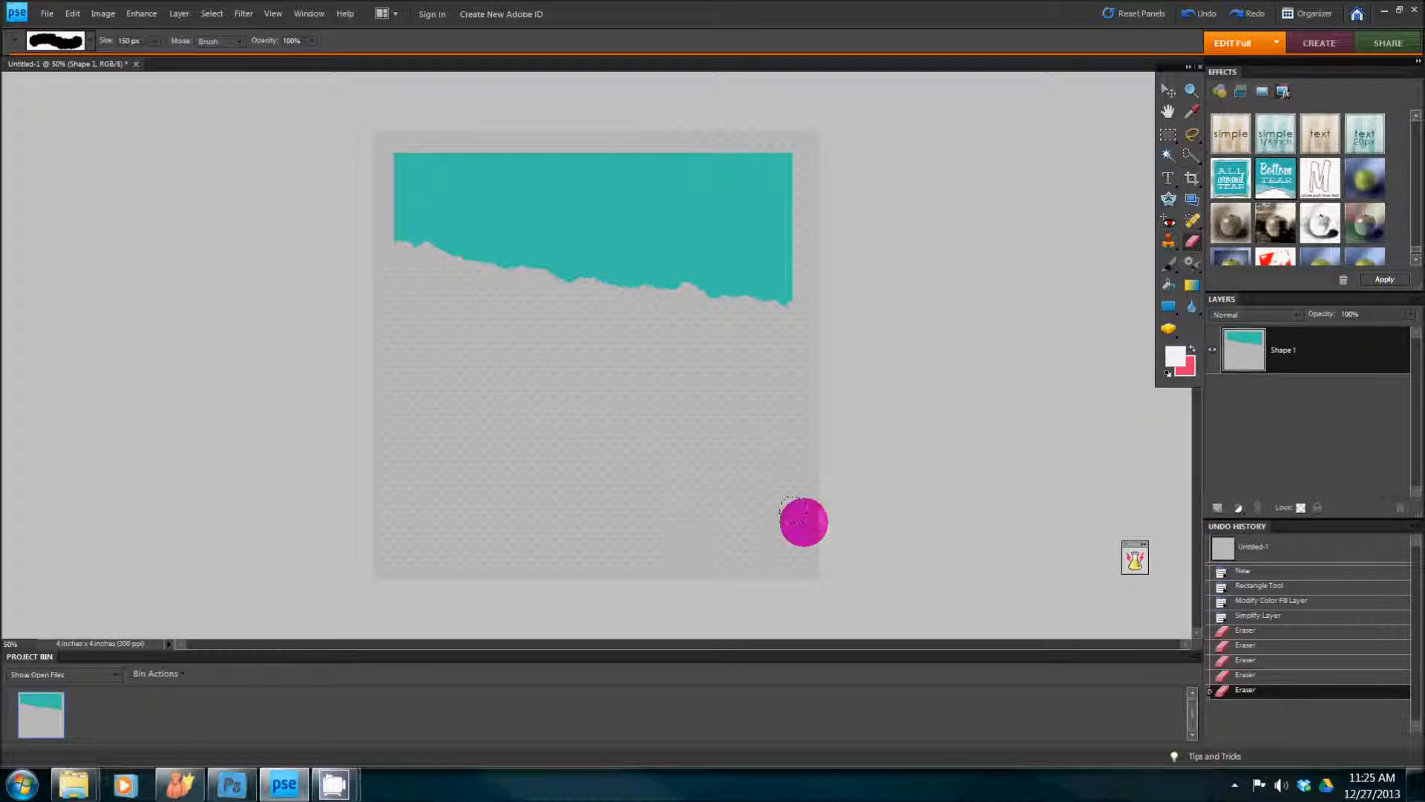
Set the foreground colour to off-white #f5f5f5.
{"action": "left_click_drag", "start_coordinate": [1285, 185], "coordinate": [1164, 357]}
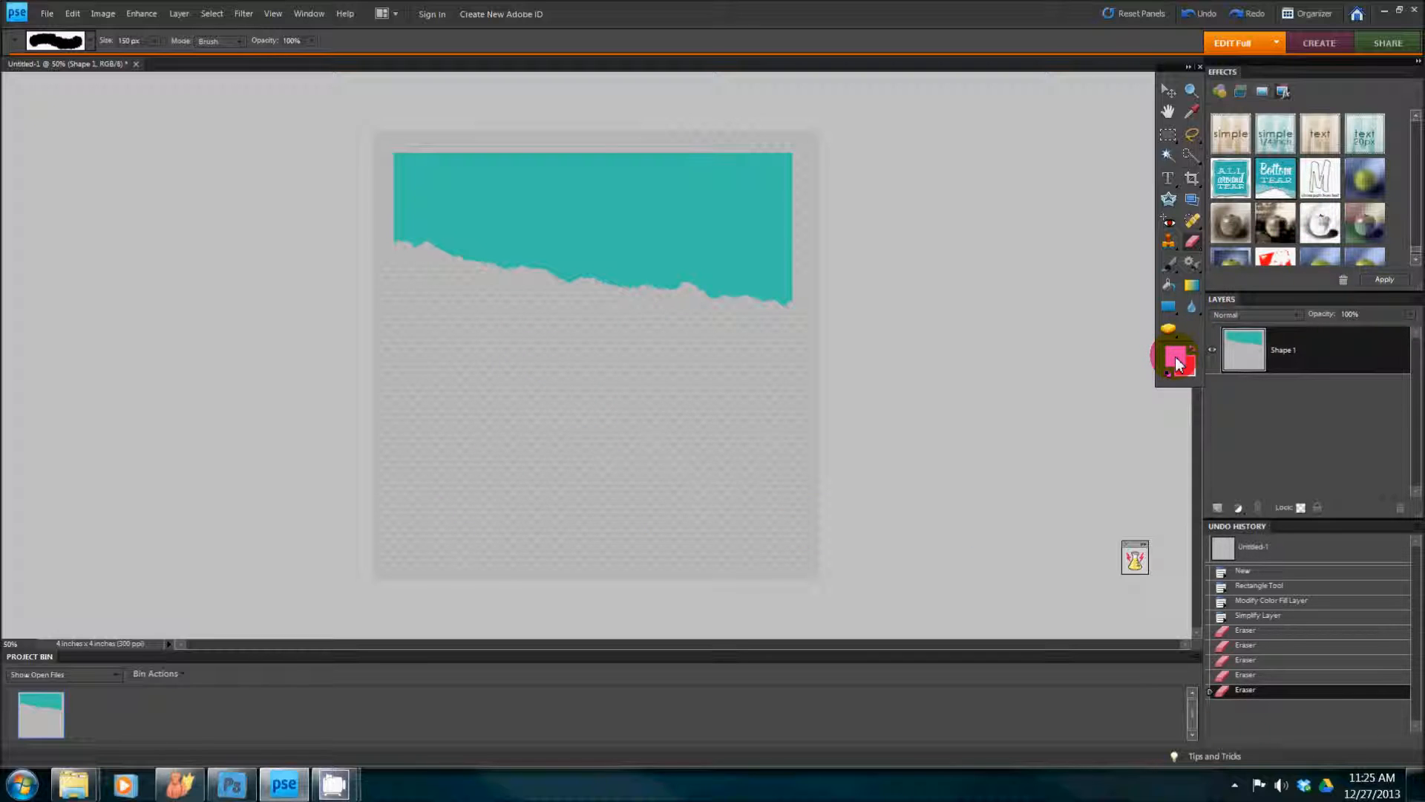
{"action": "left_click", "coordinate": [1176, 361]}
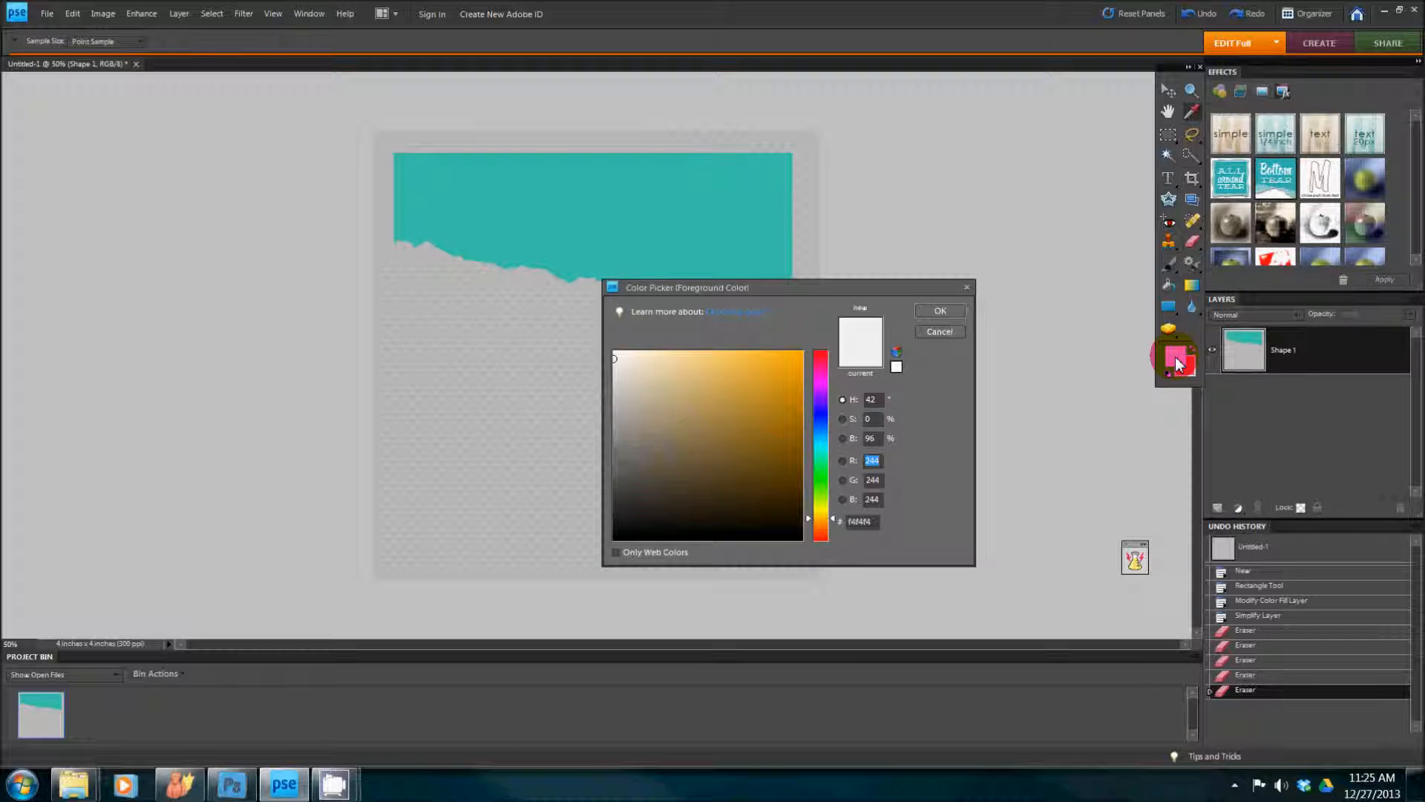
{"action": "left_click", "coordinate": [624, 215]}
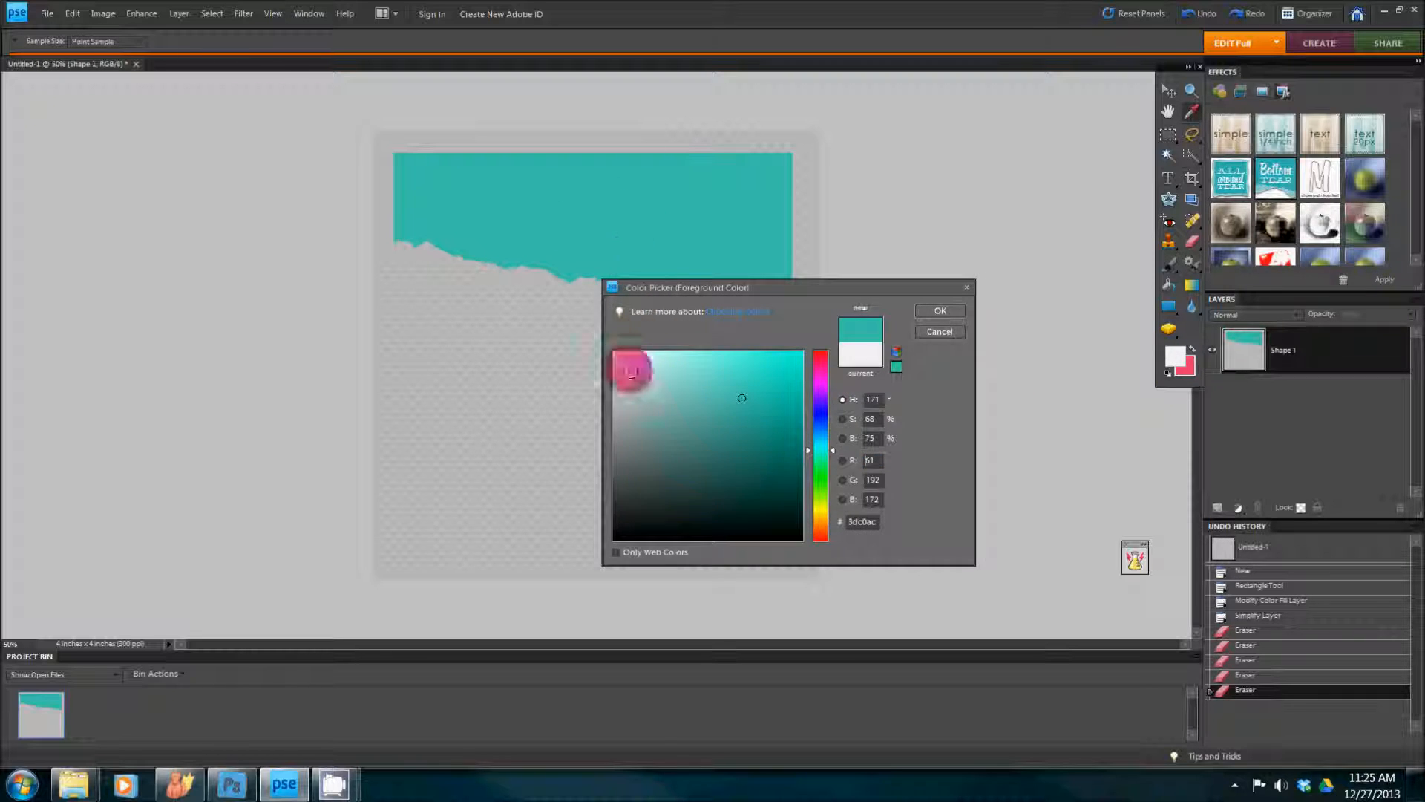
{"action": "left_click_drag", "start_coordinate": [650, 372], "coordinate": [594, 367]}
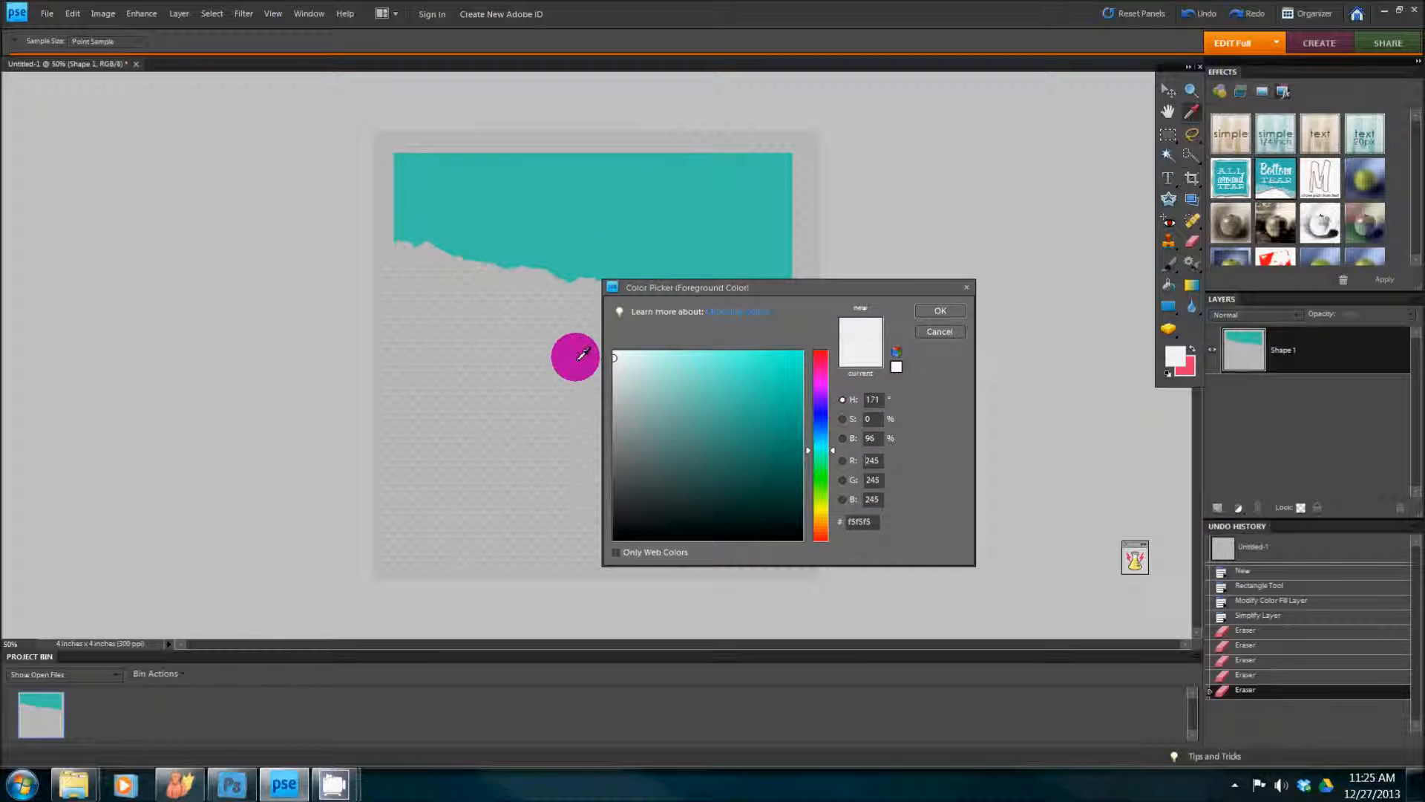
{"action": "left_click", "coordinate": [937, 311]}
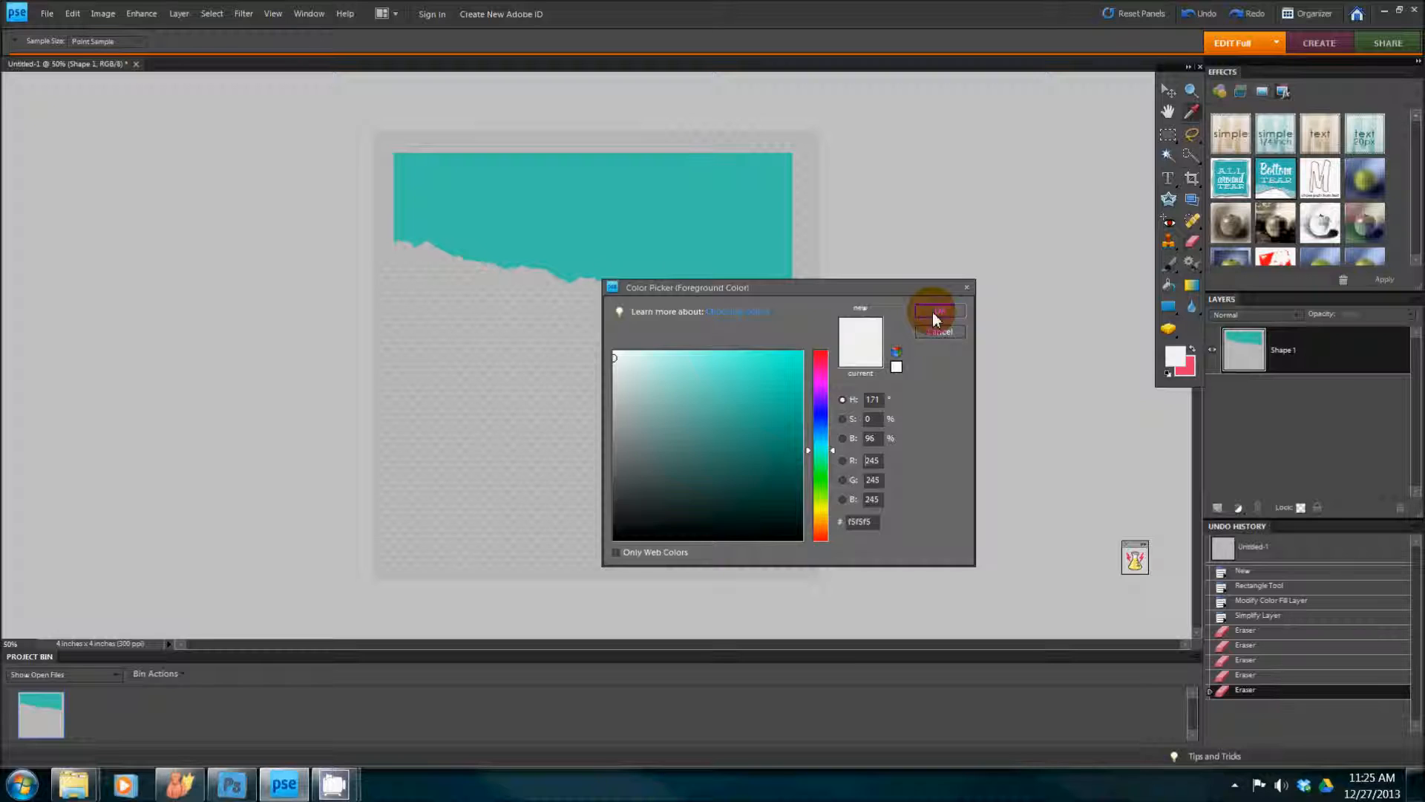
{"action": "left_click", "coordinate": [934, 312]}
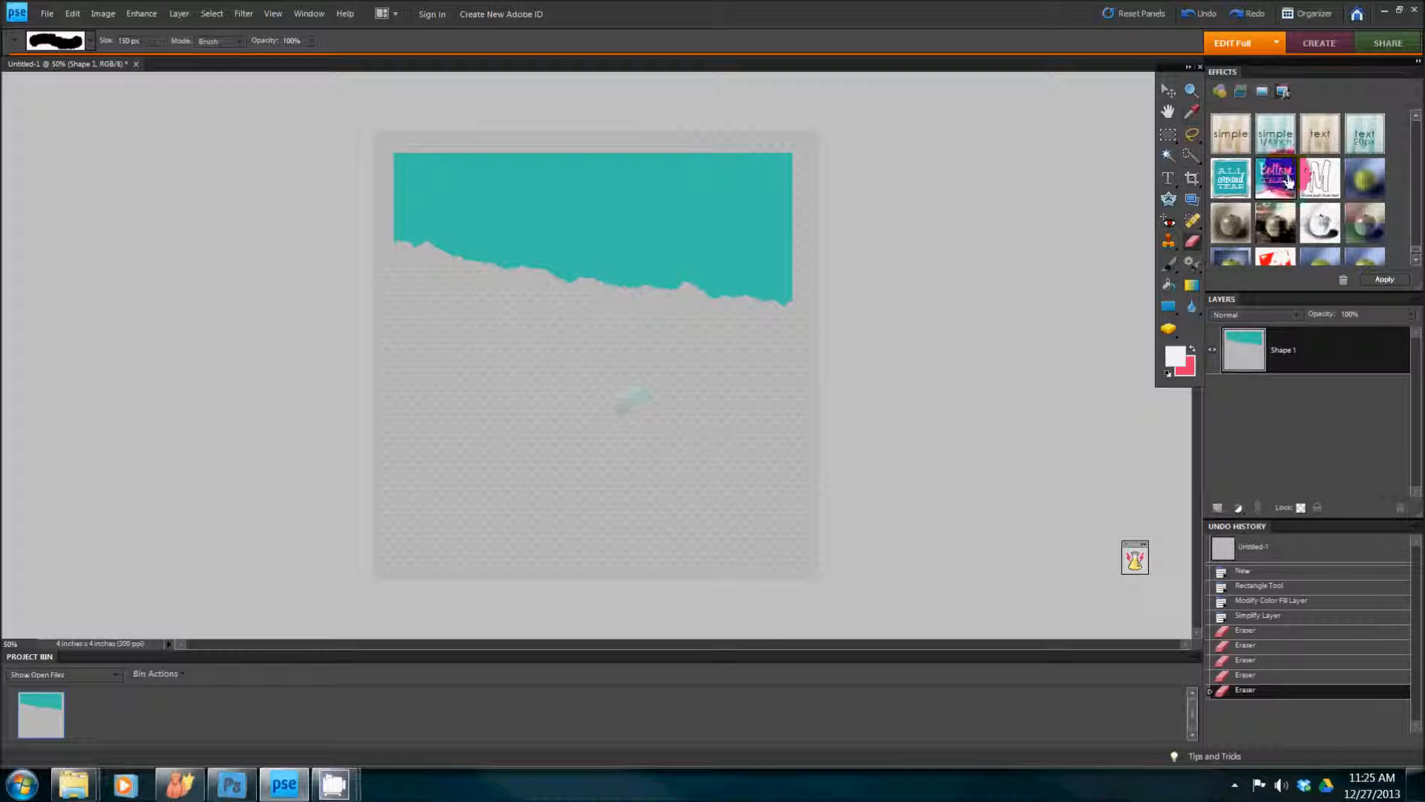
Run the Bottom Tear effect on the torn rectangle, accept its style settings and dock the resulting Untitled-2 document as a tab.
{"action": "double_click", "coordinate": [1278, 185]}
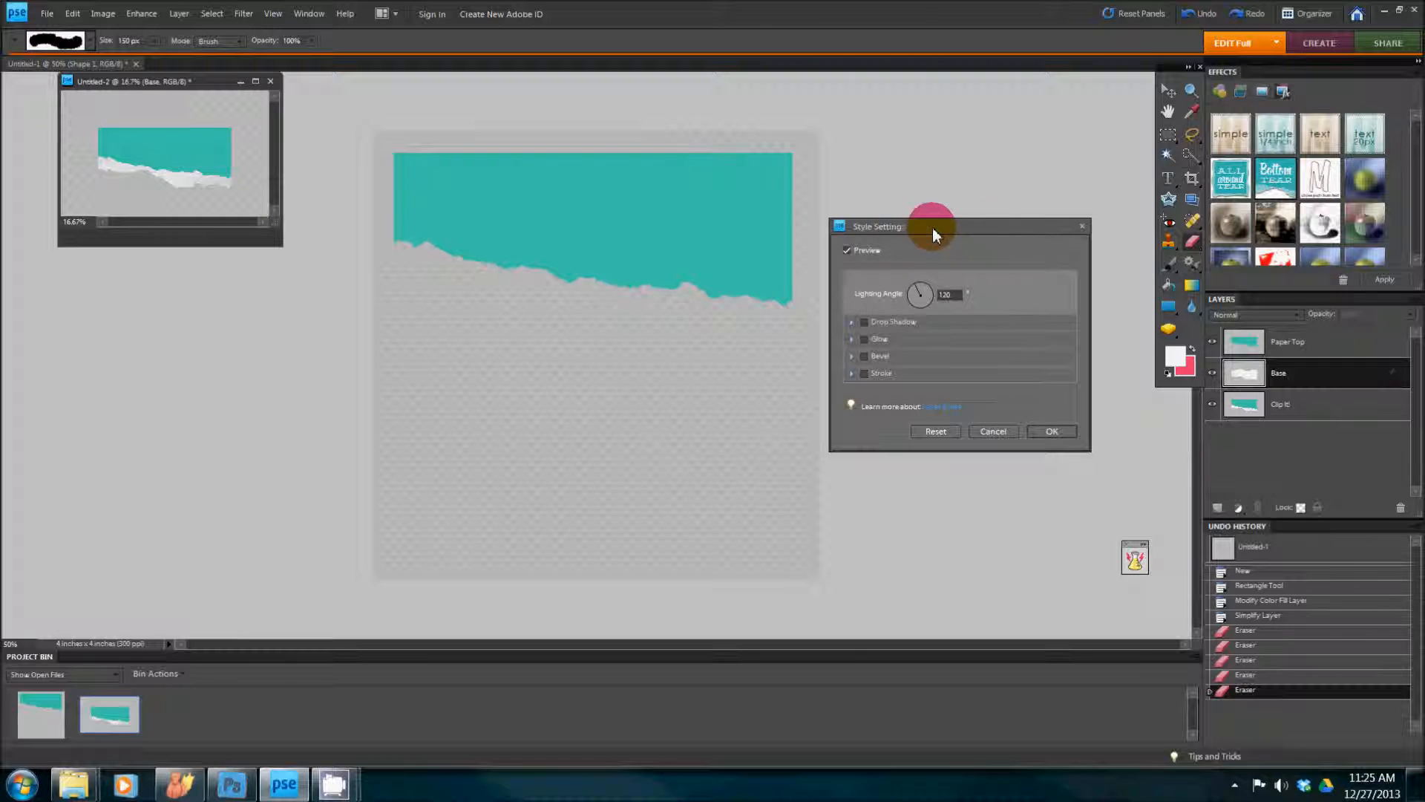
{"action": "left_click", "coordinate": [1054, 432]}
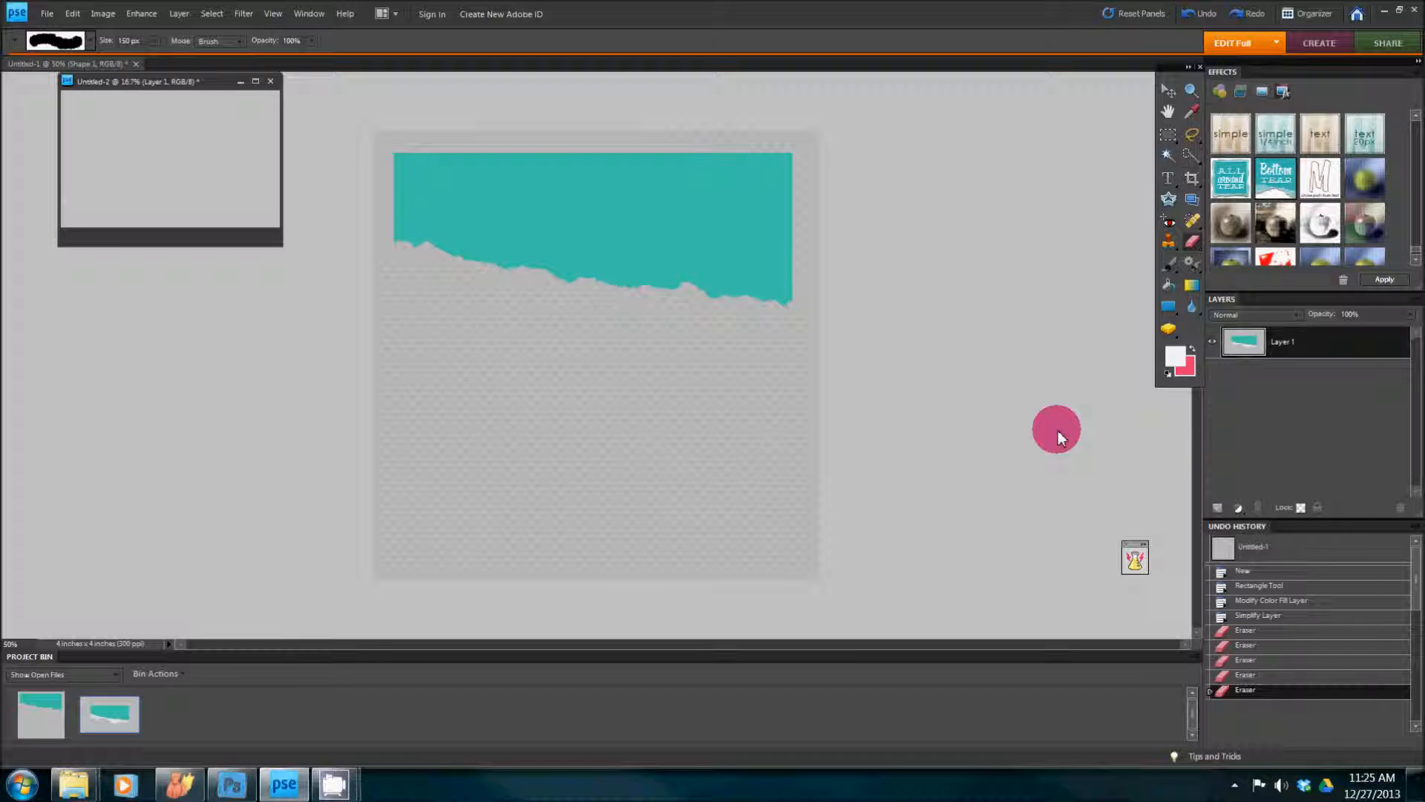
{"action": "left_click_drag", "start_coordinate": [196, 83], "coordinate": [248, 68]}
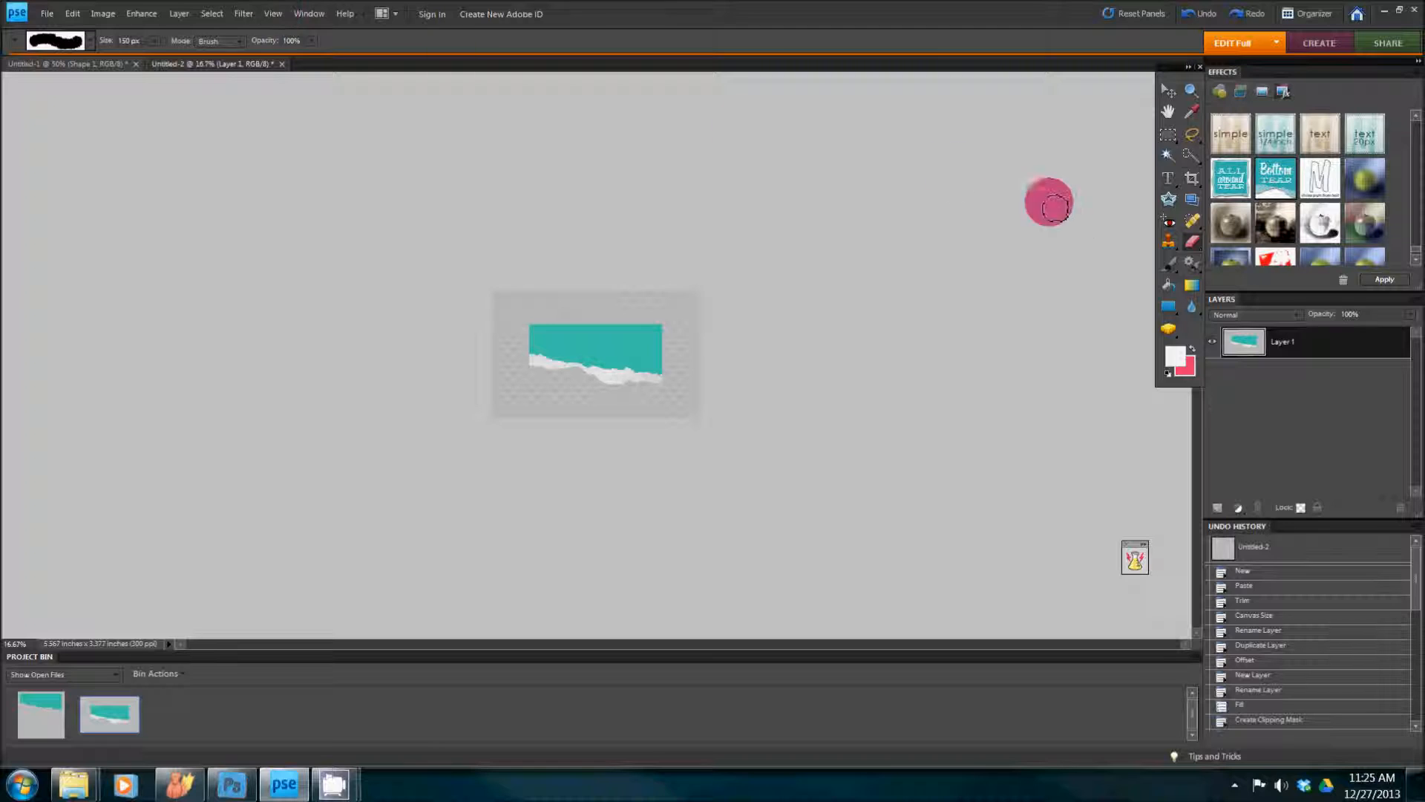
Compare Untitled-2 with the original, and thin the lower side of its white torn edge with the Eraser tool.
{"action": "left_click", "coordinate": [1192, 90]}
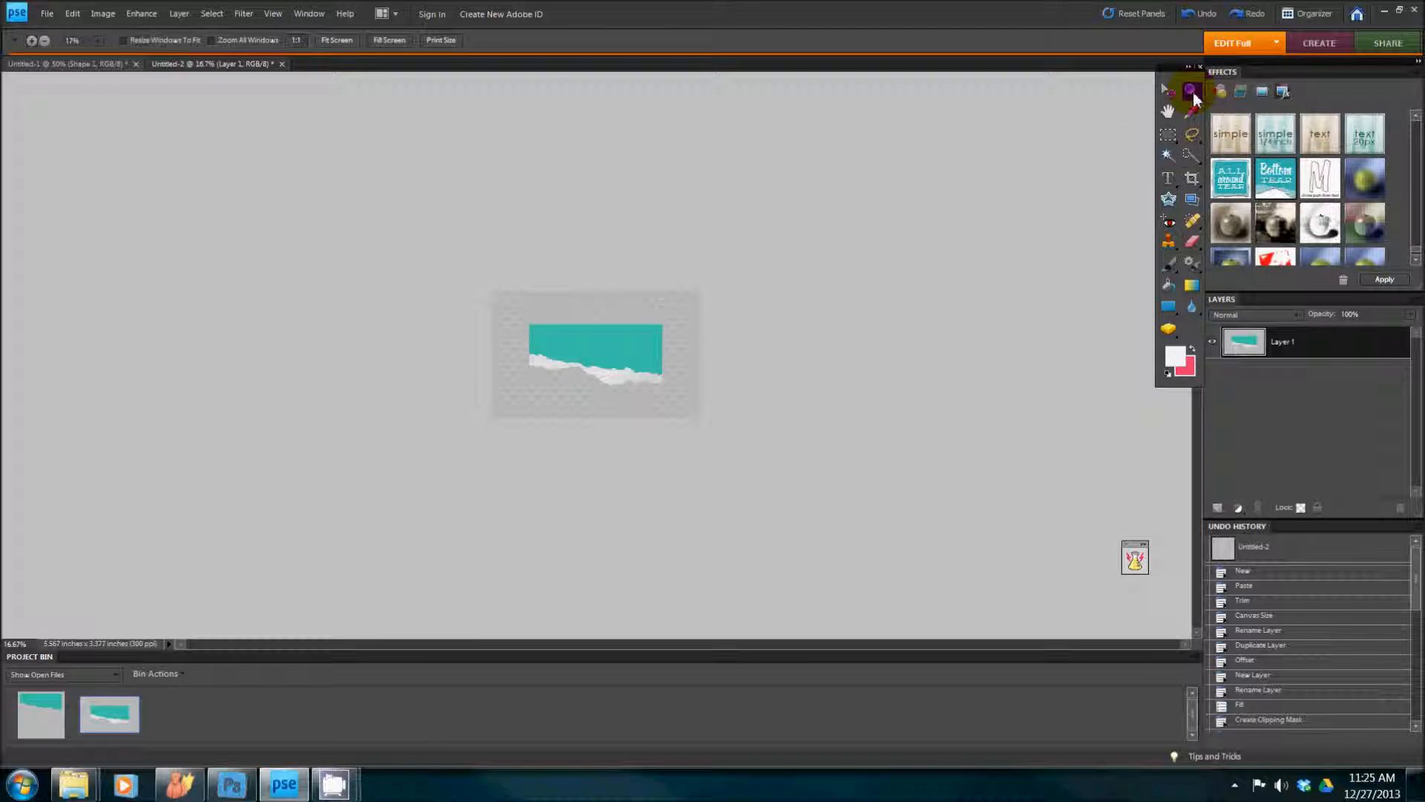
{"action": "left_click", "coordinate": [350, 40]}
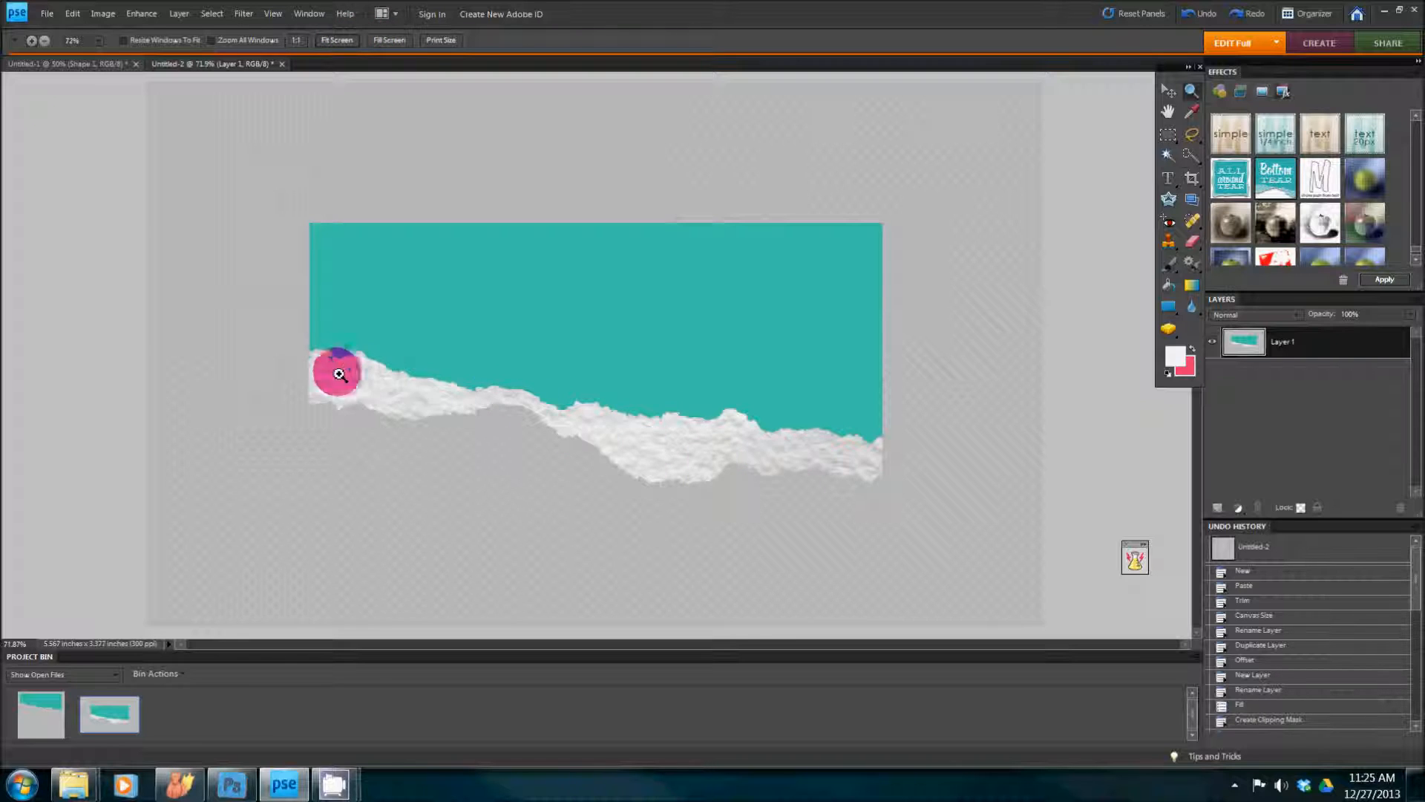
{"action": "left_click", "coordinate": [79, 65]}
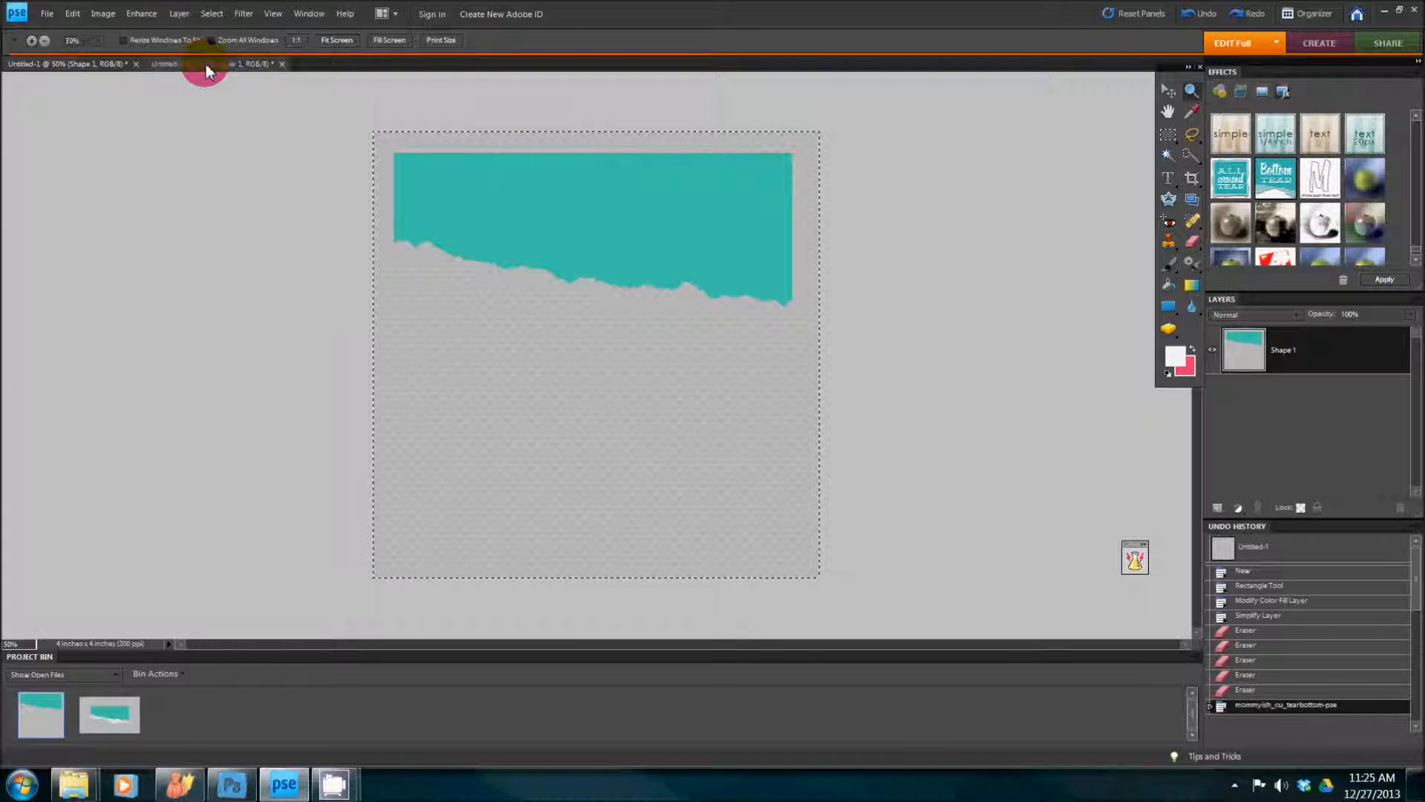
{"action": "left_click", "coordinate": [207, 64]}
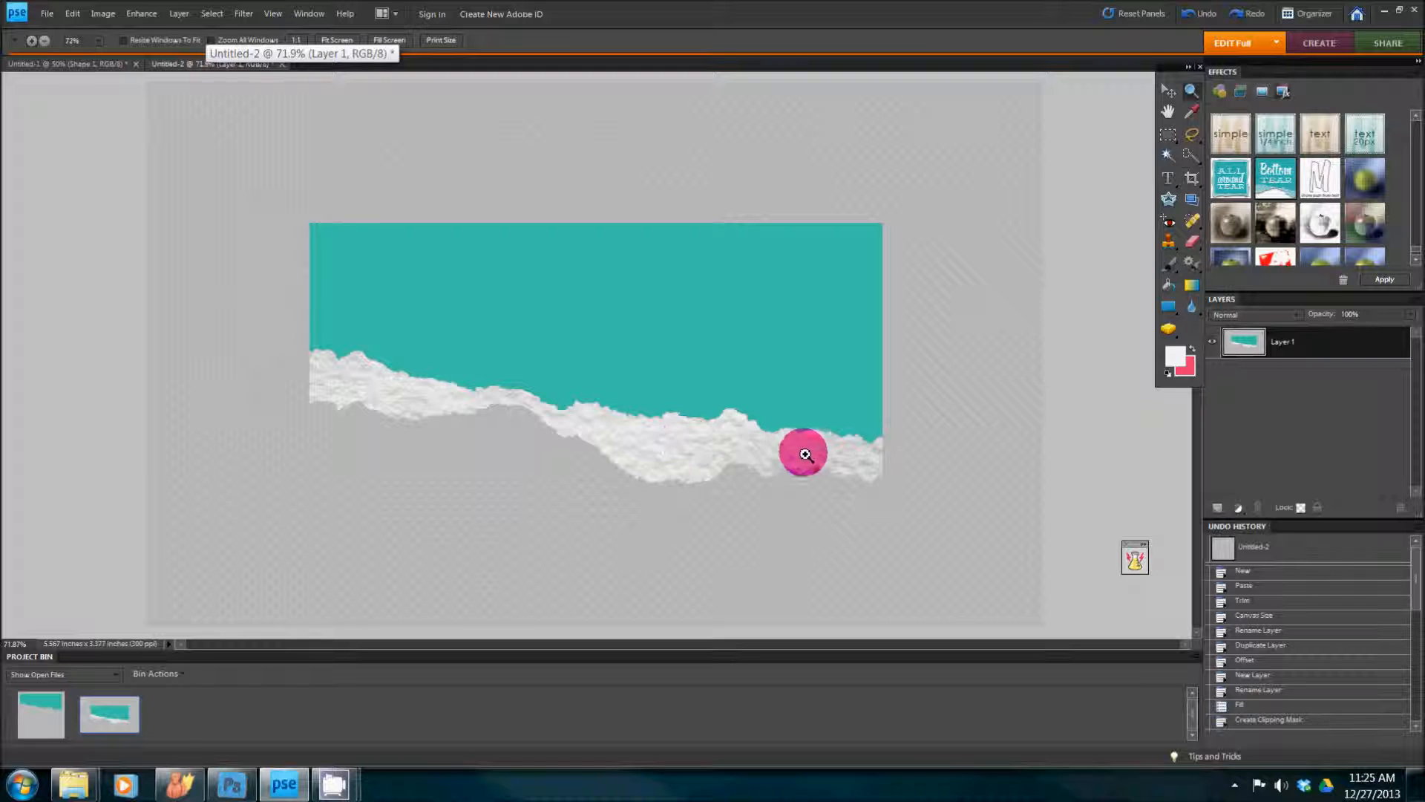
{"action": "left_click", "coordinate": [1191, 241]}
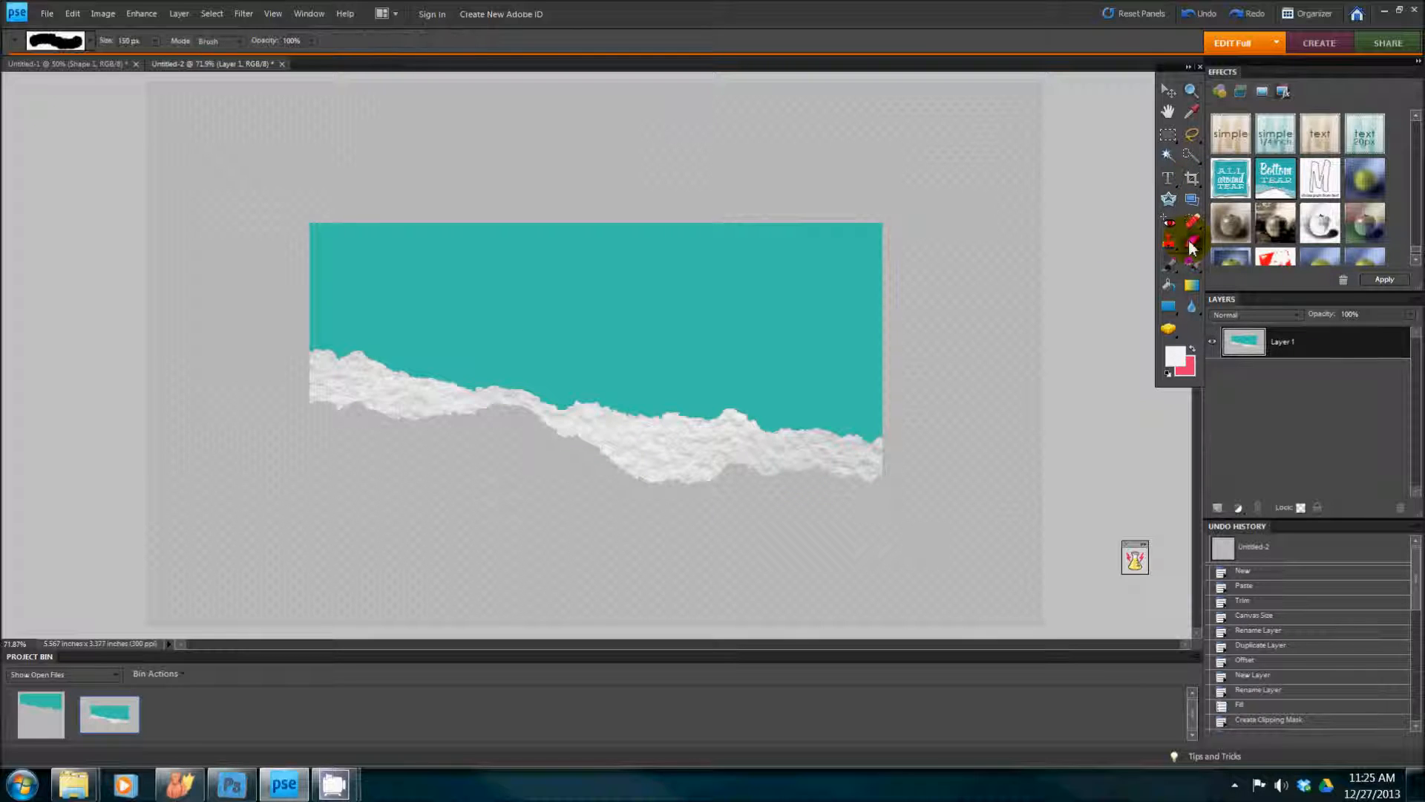
{"action": "mouse_move", "coordinate": [850, 483]}
{"action": "left_mouse_down"}
{"action": "mouse_move", "coordinate": [537, 450]}
{"action": "mouse_move", "coordinate": [526, 465]}
{"action": "mouse_move", "coordinate": [391, 406]}
{"action": "mouse_move", "coordinate": [295, 419]}
{"action": "left_mouse_up"}
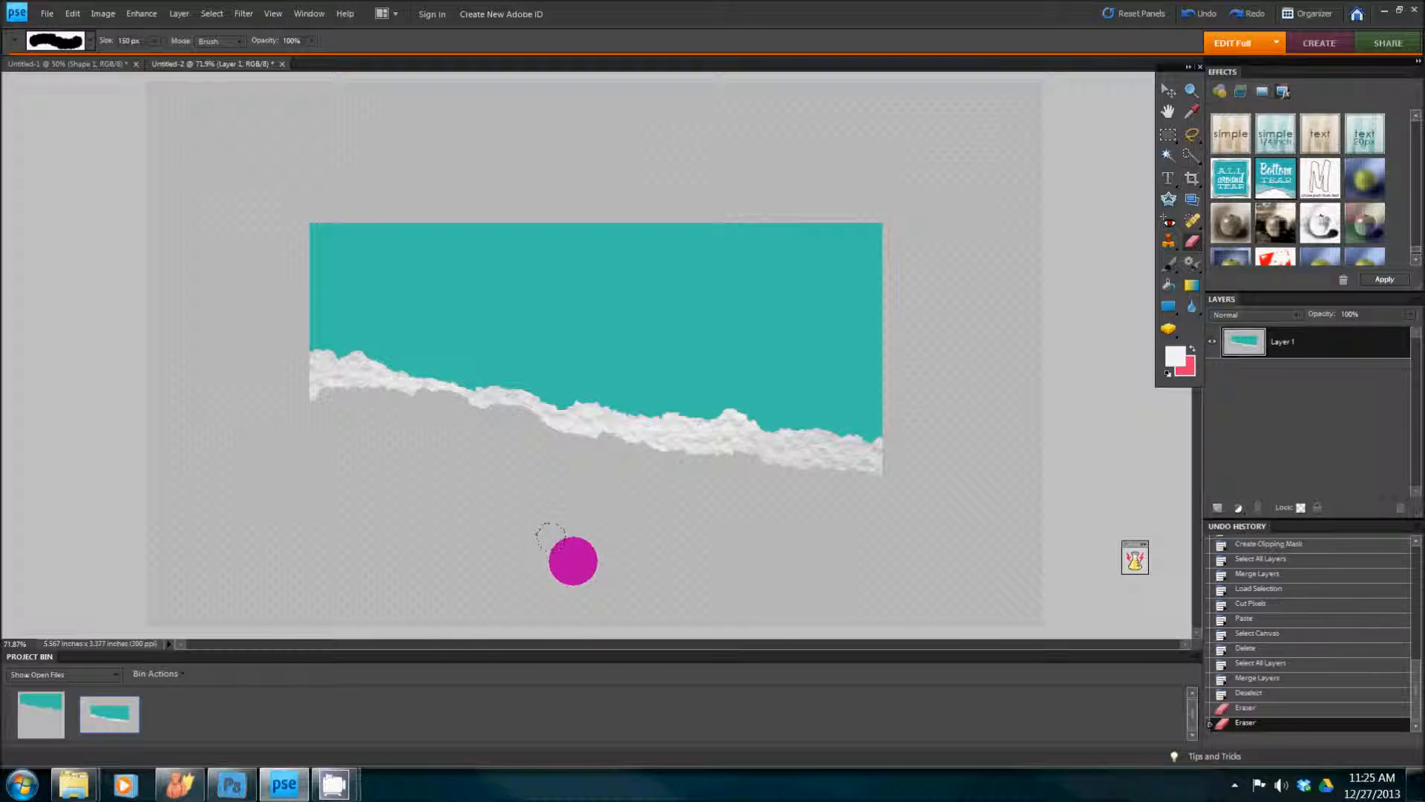
Add a new layer below Layer 1 and brush an off-white strip under the torn edge at 50 px.
{"action": "left_click", "coordinate": [1216, 509]}
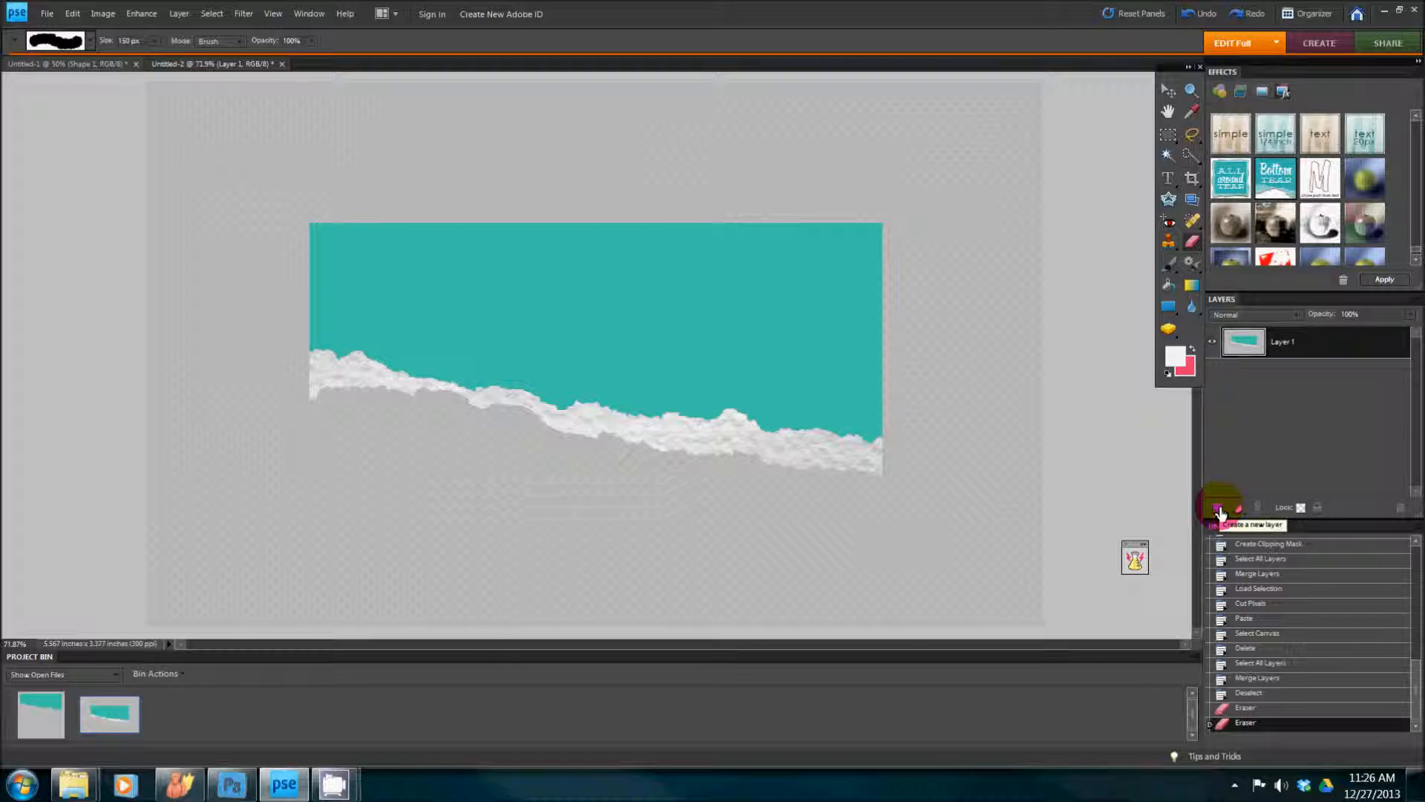
{"action": "left_click_drag", "start_coordinate": [1307, 344], "coordinate": [1266, 381]}
{"action": "left_click", "coordinate": [1168, 265]}
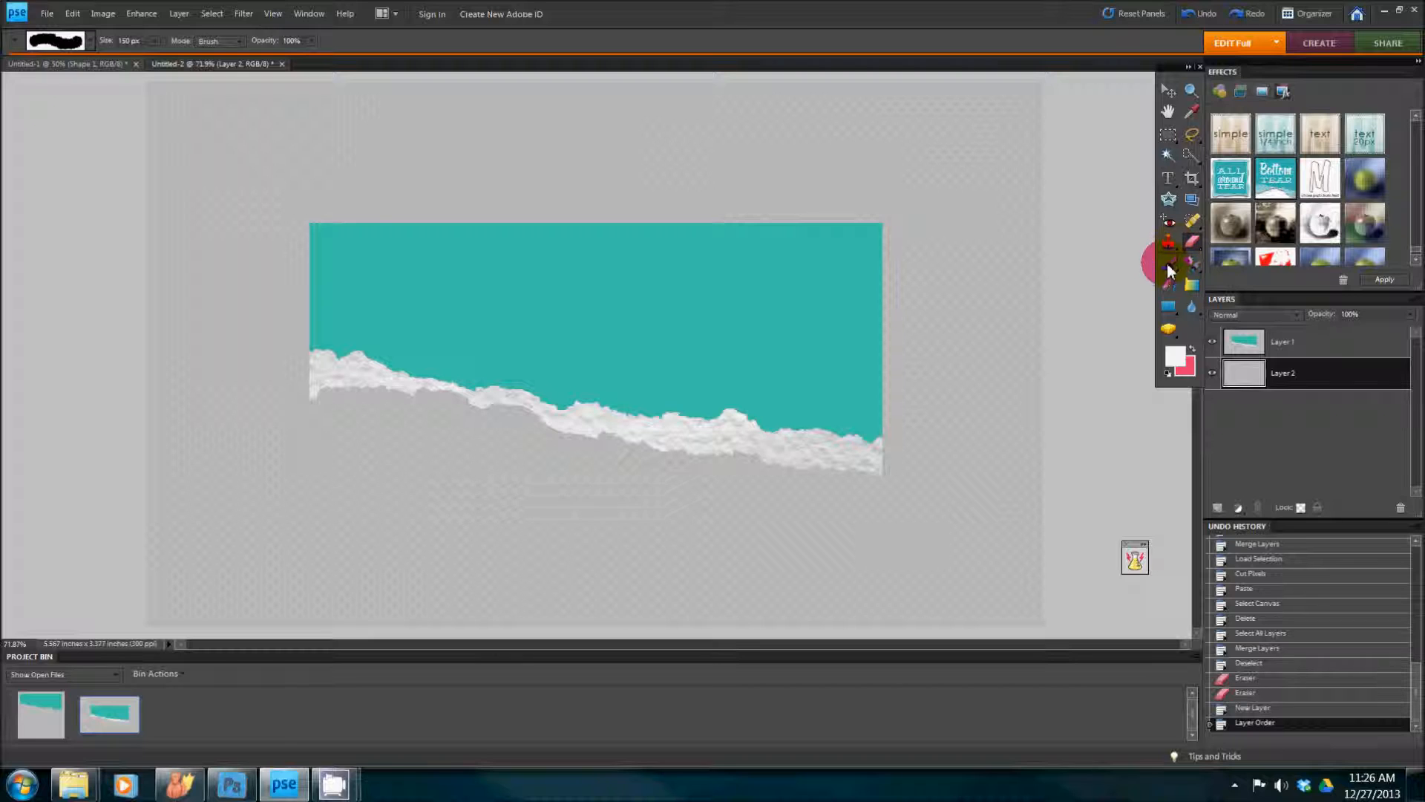
{"action": "mouse_move", "coordinate": [826, 420]}
{"action": "left_mouse_down"}
{"action": "mouse_move", "coordinate": [761, 447]}
{"action": "mouse_move", "coordinate": [796, 456]}
{"action": "mouse_move", "coordinate": [694, 458]}
{"action": "mouse_move", "coordinate": [562, 417]}
{"action": "mouse_move", "coordinate": [833, 485]}
{"action": "mouse_move", "coordinate": [859, 474]}
{"action": "mouse_move", "coordinate": [835, 471]}
{"action": "mouse_move", "coordinate": [865, 473]}
{"action": "mouse_move", "coordinate": [850, 489]}
{"action": "mouse_move", "coordinate": [860, 466]}
{"action": "mouse_move", "coordinate": [706, 439]}
{"action": "mouse_move", "coordinate": [909, 396]}
{"action": "left_mouse_up"}
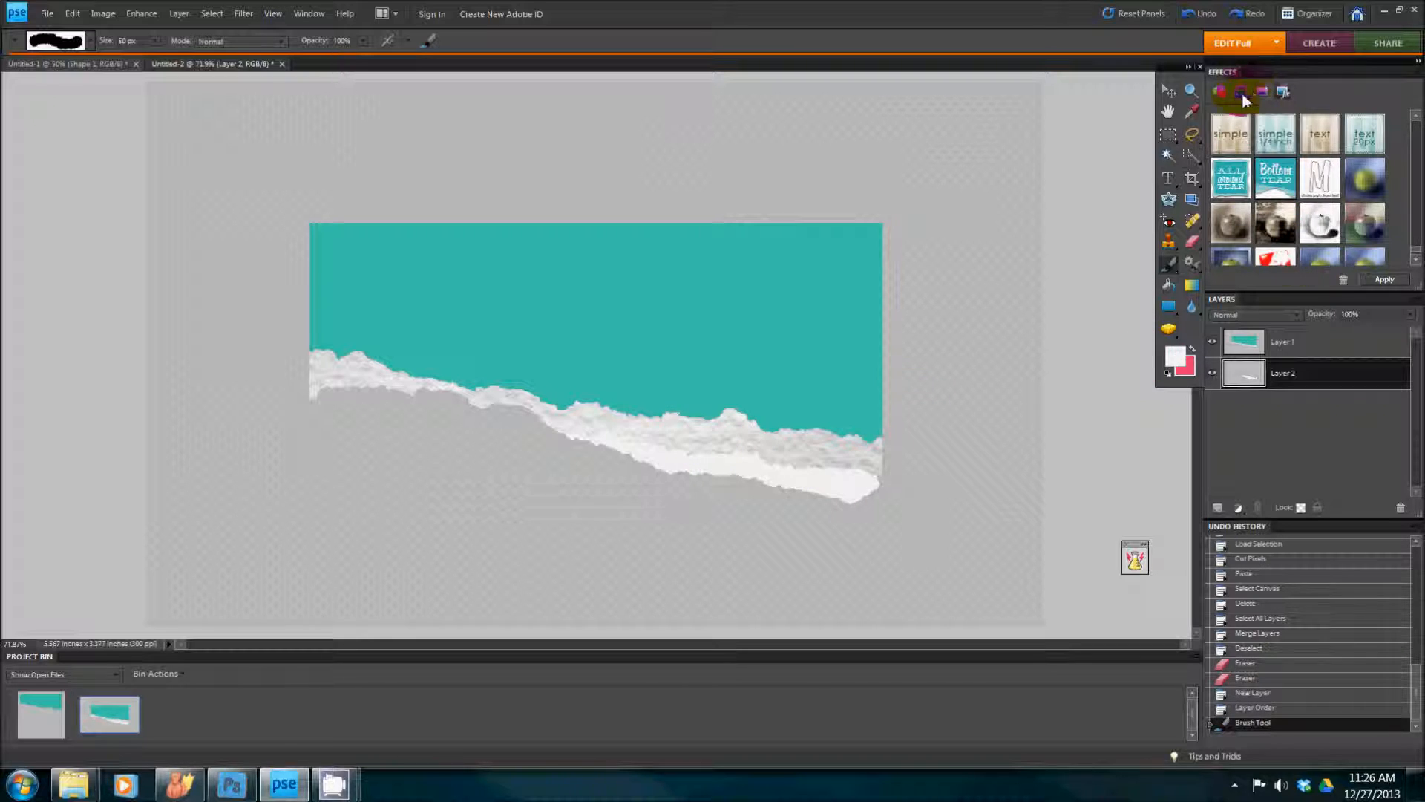
Apply the Mommyish - Paper Tear layer style to Layer 2's painted strip, and toggle that layer's visibility, leaving it hidden.
{"action": "left_click", "coordinate": [1241, 92]}
{"action": "double_click", "coordinate": [1232, 129]}
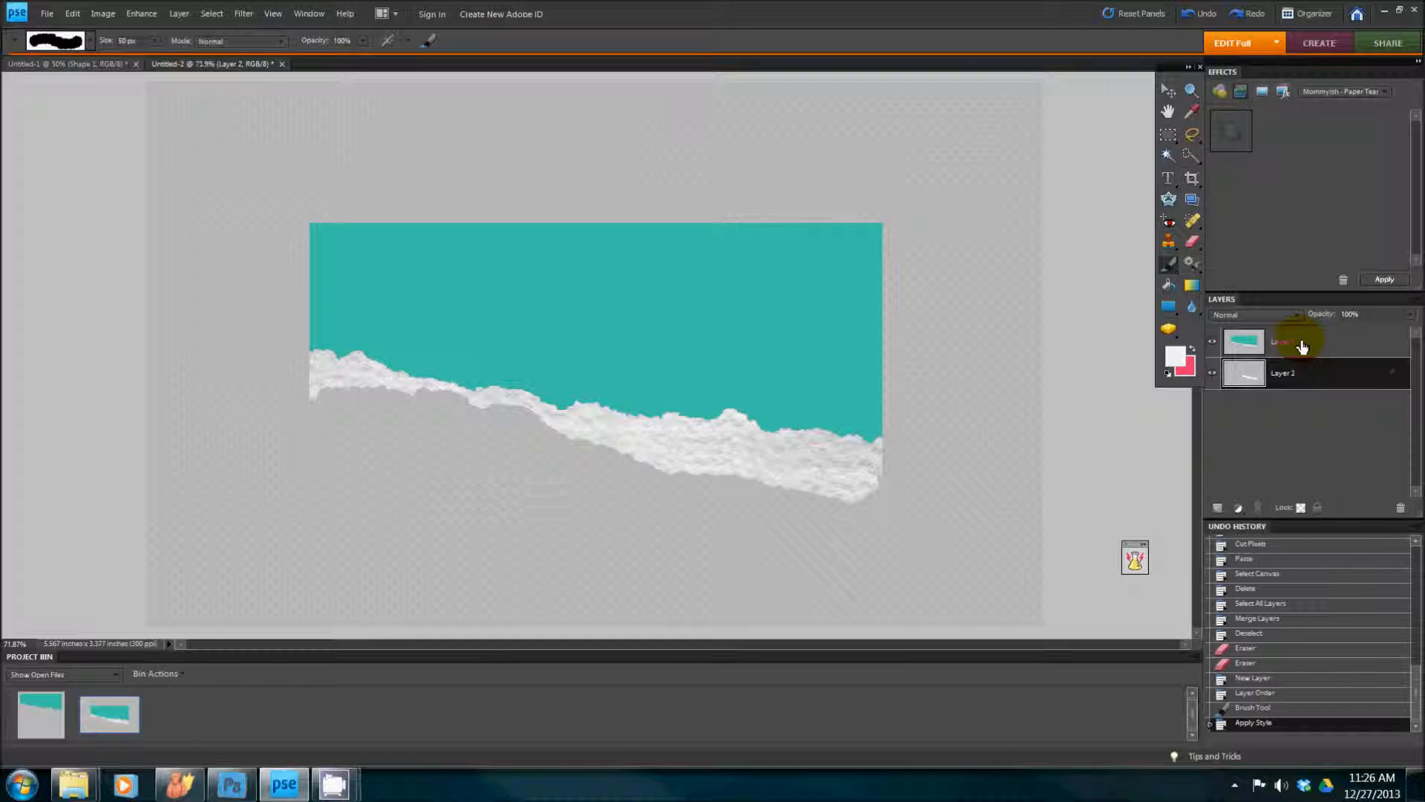
{"action": "left_click", "coordinate": [1215, 375]}
{"action": "left_click", "coordinate": [1214, 375]}
{"action": "left_click", "coordinate": [1214, 376]}
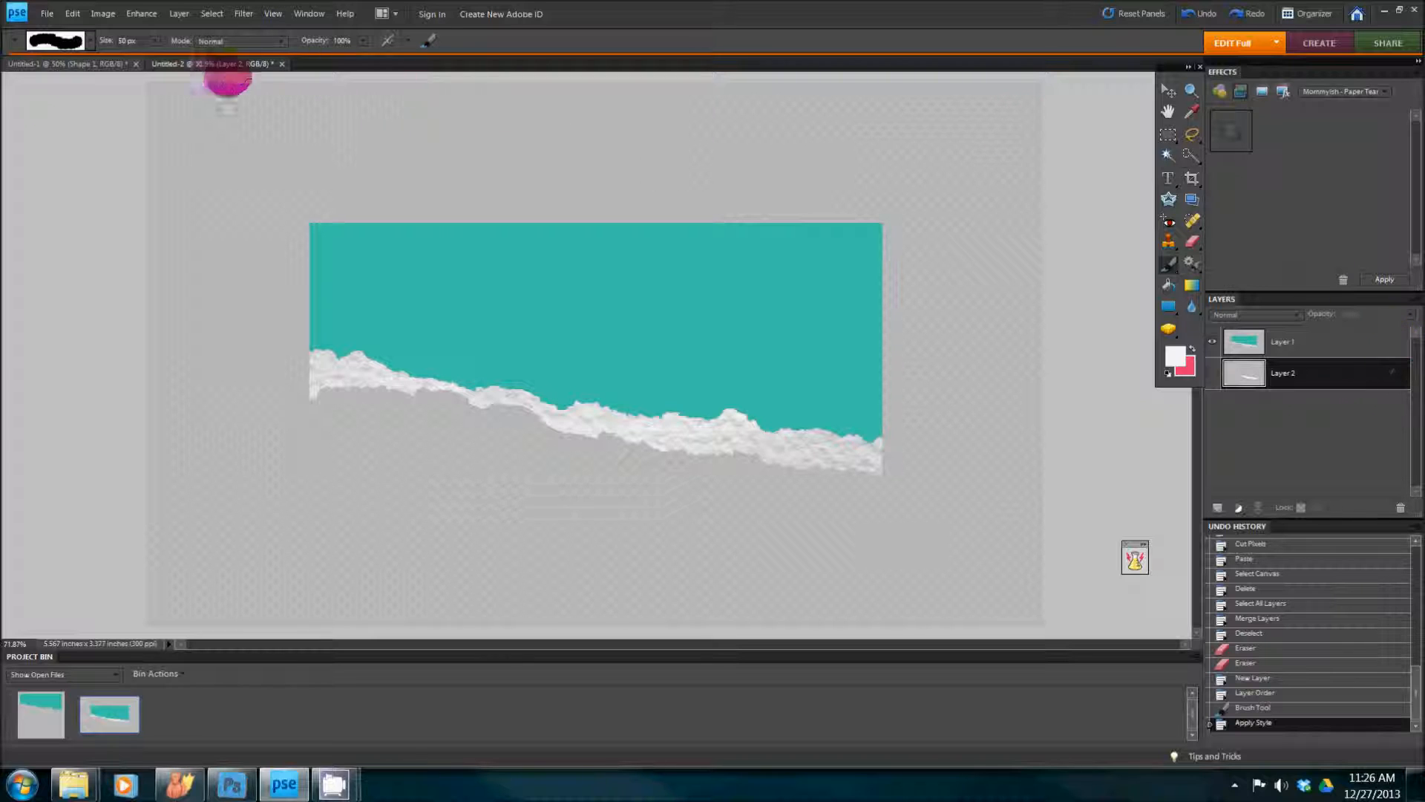
Switch to Untitled-1, deselect the canvas and revert its history to the Simplify Layer state.
{"action": "left_click", "coordinate": [79, 64]}
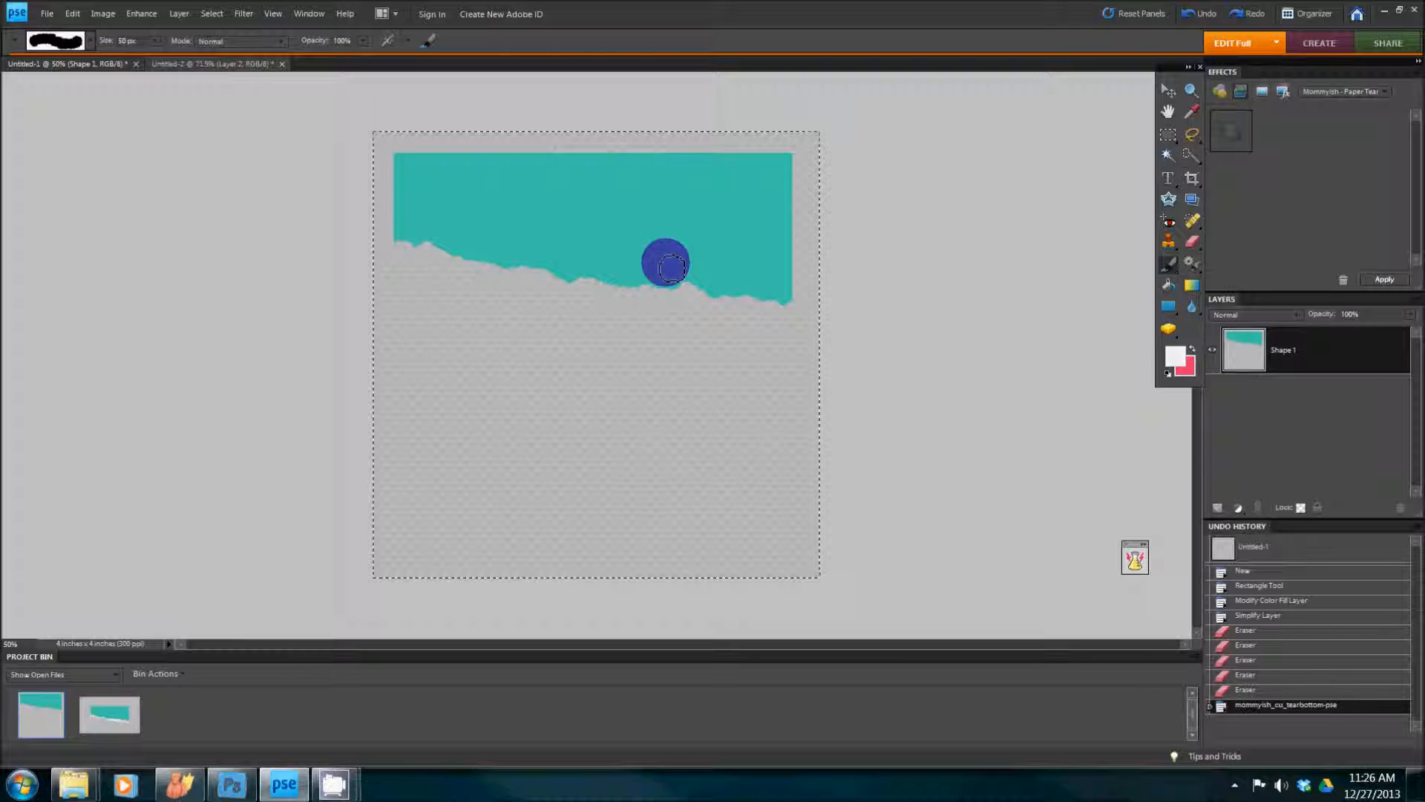
{"action": "key", "text": "ctrl+d"}
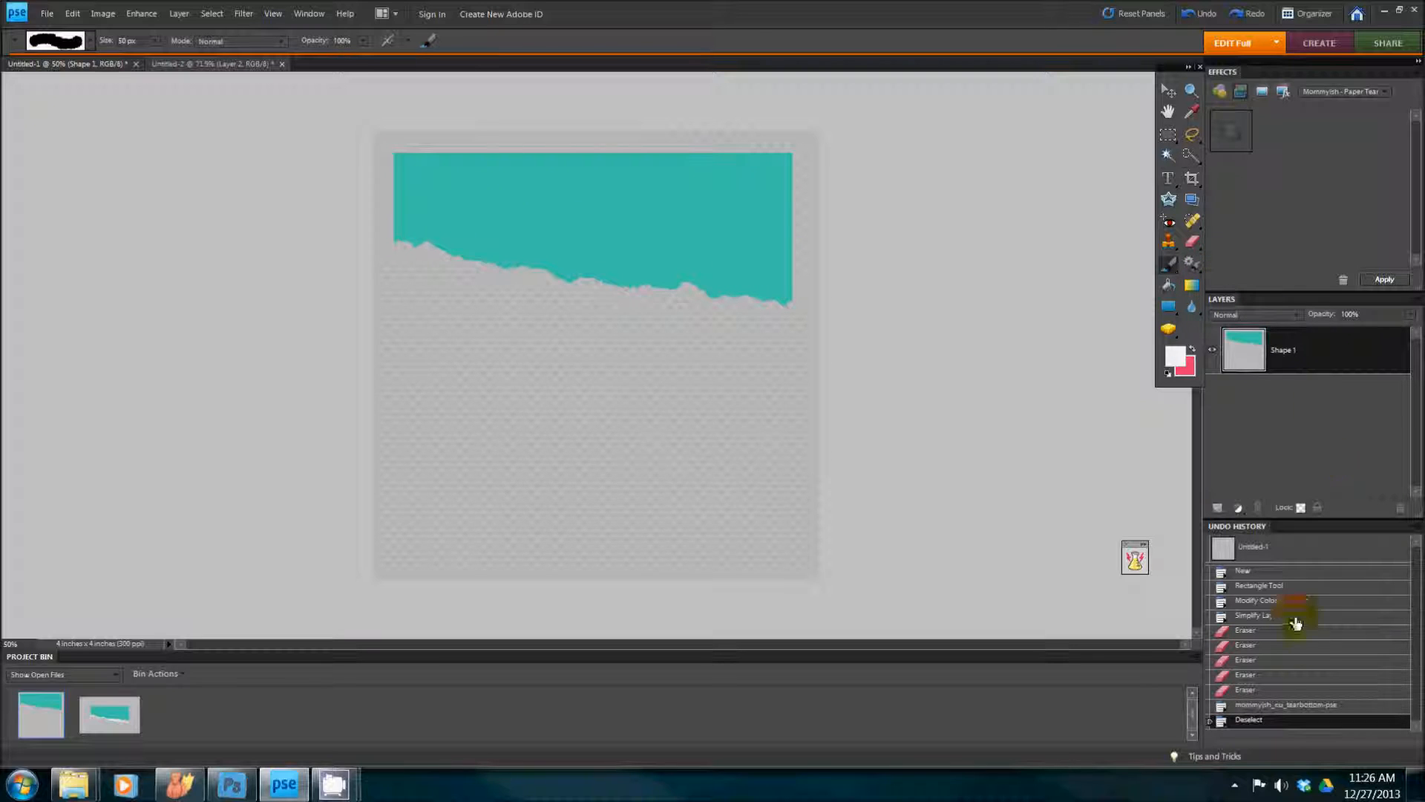
{"action": "left_click", "coordinate": [1270, 616]}
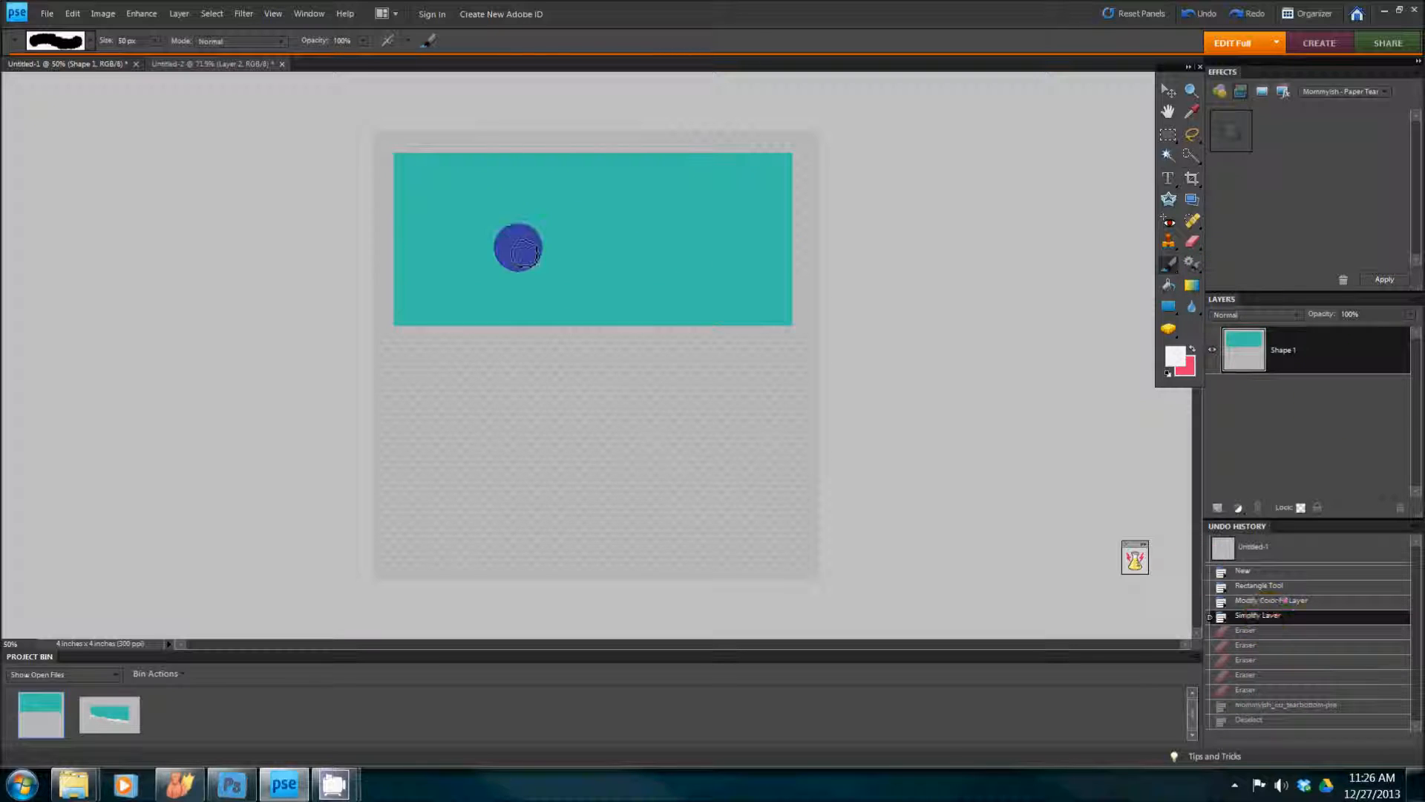
Run the Mommyish All Around Tear effect on the restored teal rectangle and accept its settings.
{"action": "left_click", "coordinate": [1284, 100]}
{"action": "left_click_drag", "start_coordinate": [1416, 132], "coordinate": [1414, 259]}
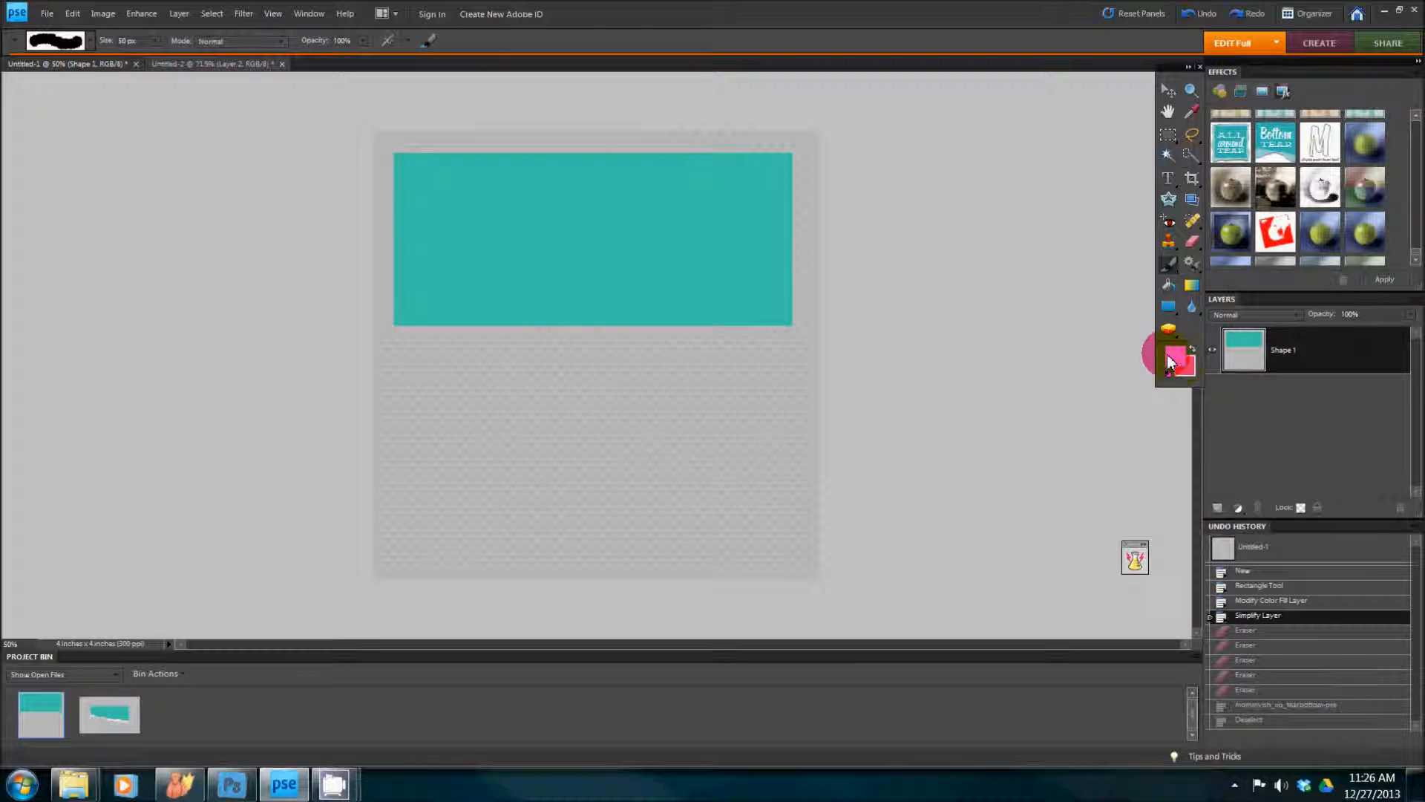
{"action": "left_click", "coordinate": [1230, 149]}
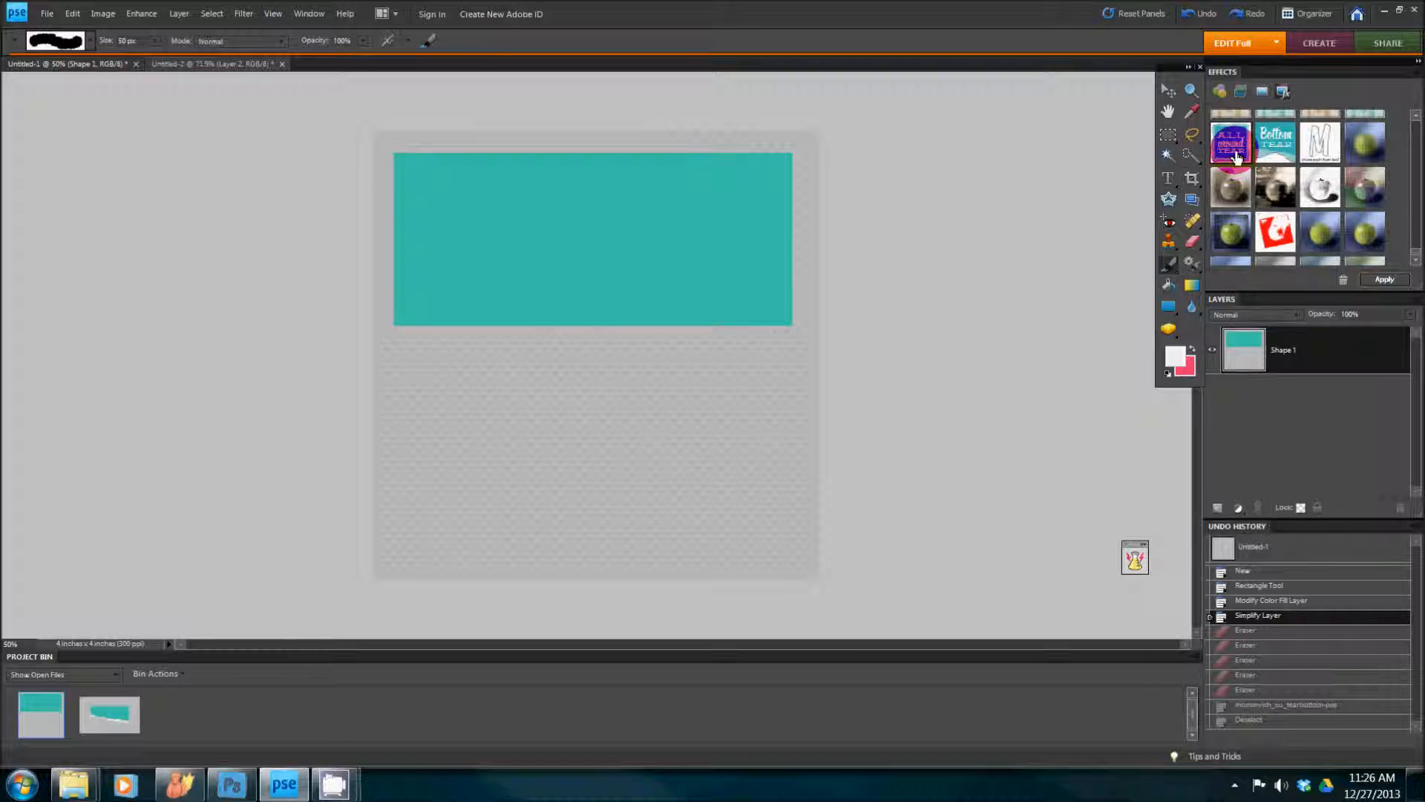
{"action": "double_click", "coordinate": [1238, 154]}
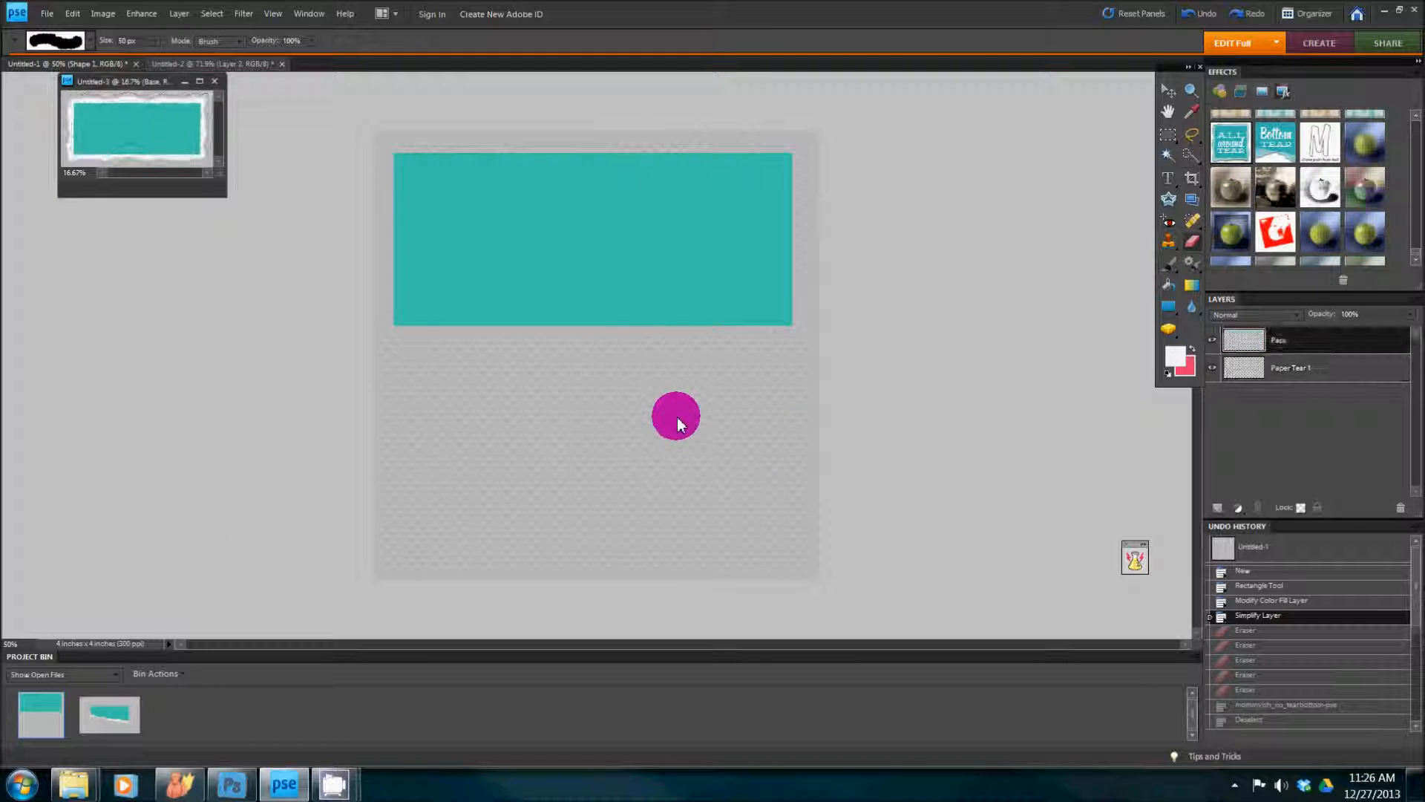
{"action": "left_click", "coordinate": [1052, 432]}
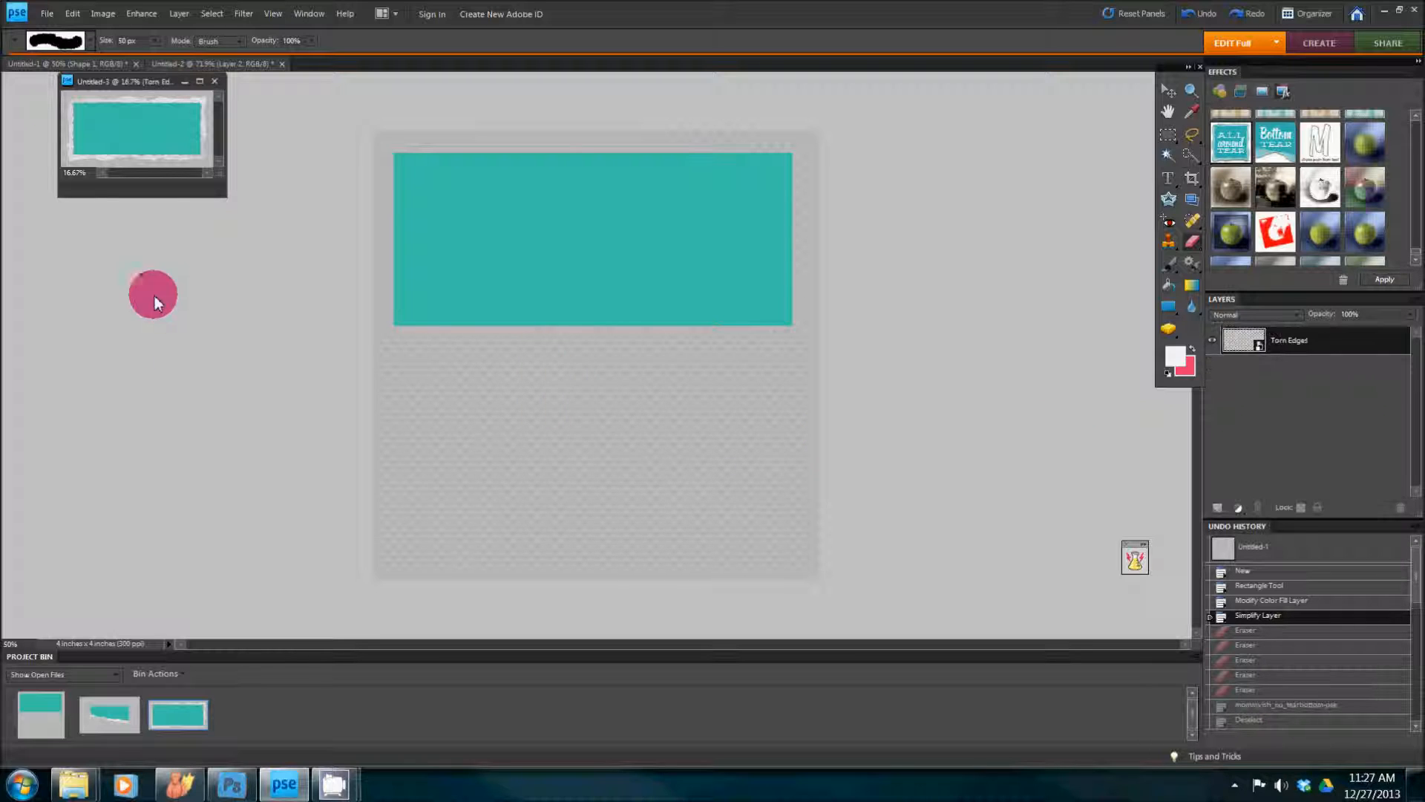
Dock the floating Untitled-3 document as a tab and fit the image to the screen.
{"action": "left_click_drag", "start_coordinate": [137, 80], "coordinate": [349, 64]}
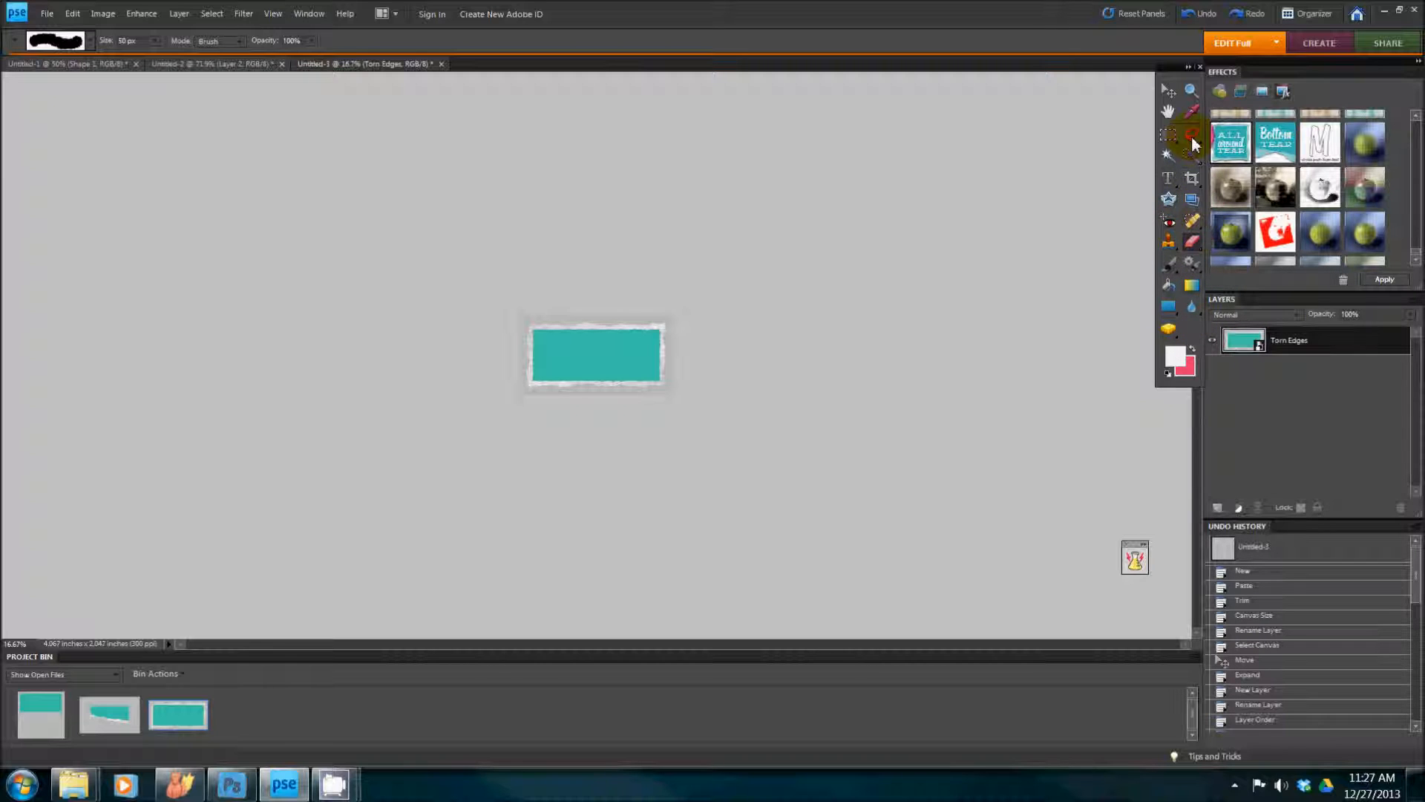
{"action": "left_click", "coordinate": [1191, 90]}
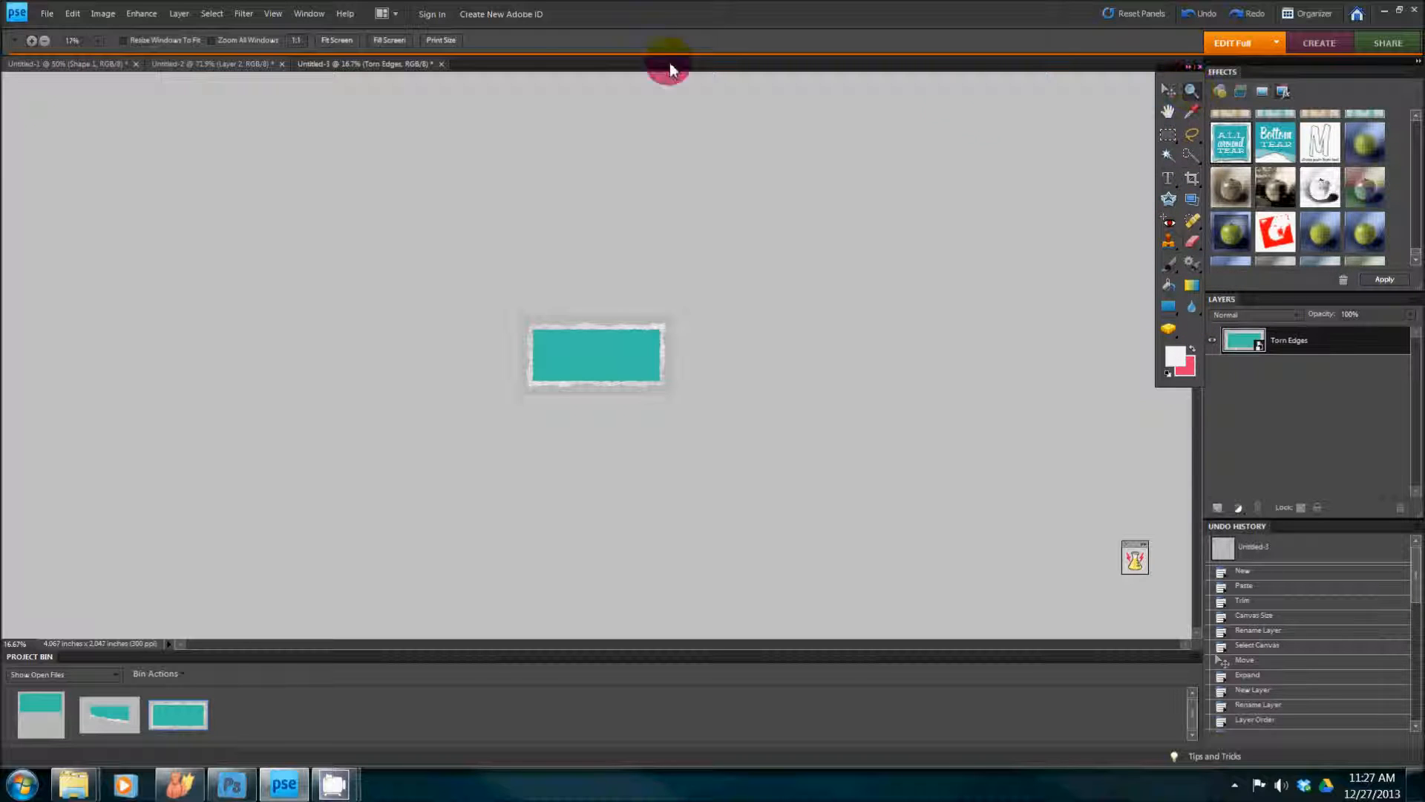
{"action": "left_click", "coordinate": [344, 38]}
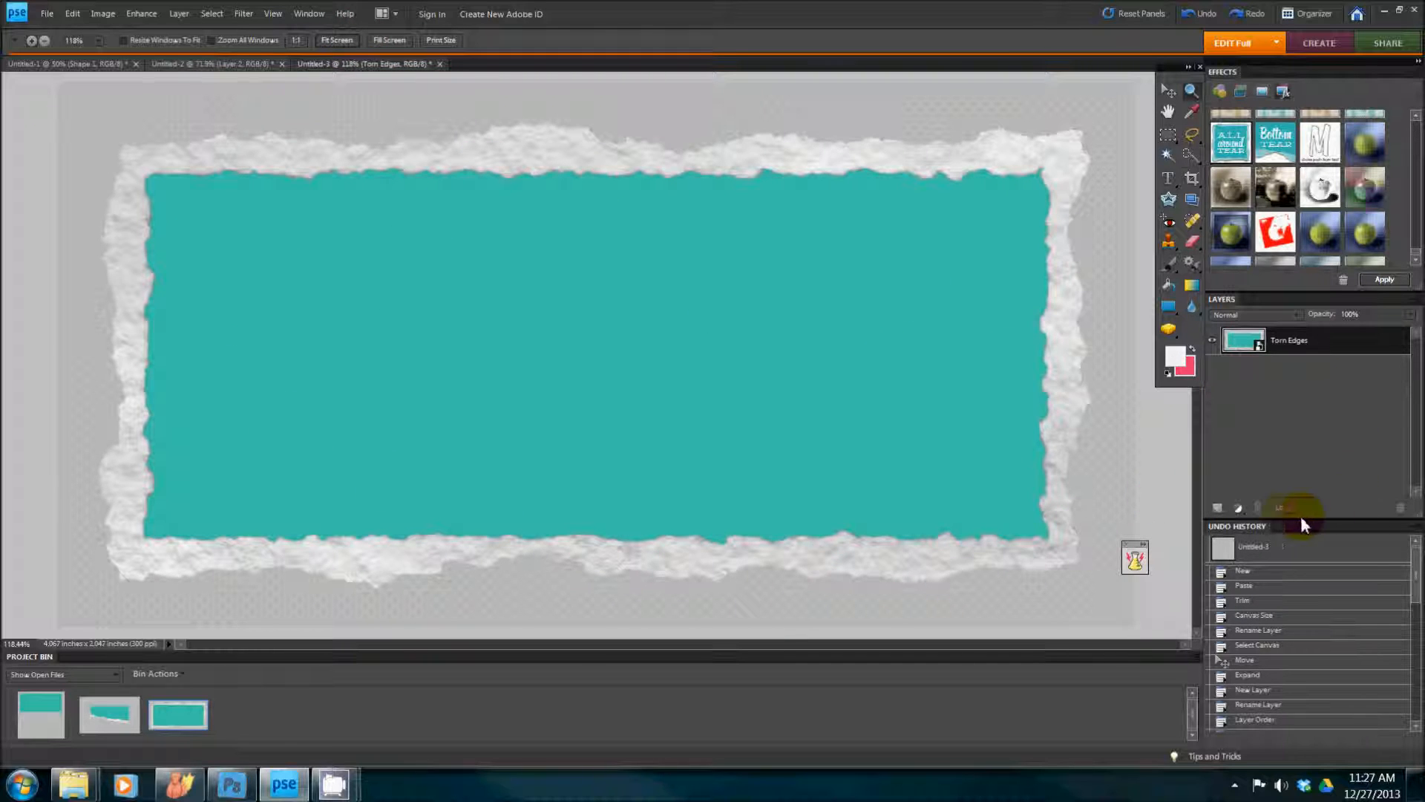
Add a new layer below the Torn Edges layer and simplify Torn Edges so it can be erased.
{"action": "left_click", "coordinate": [1218, 509]}
{"action": "left_click_drag", "start_coordinate": [1312, 350], "coordinate": [1286, 384]}
{"action": "left_click", "coordinate": [1194, 260]}
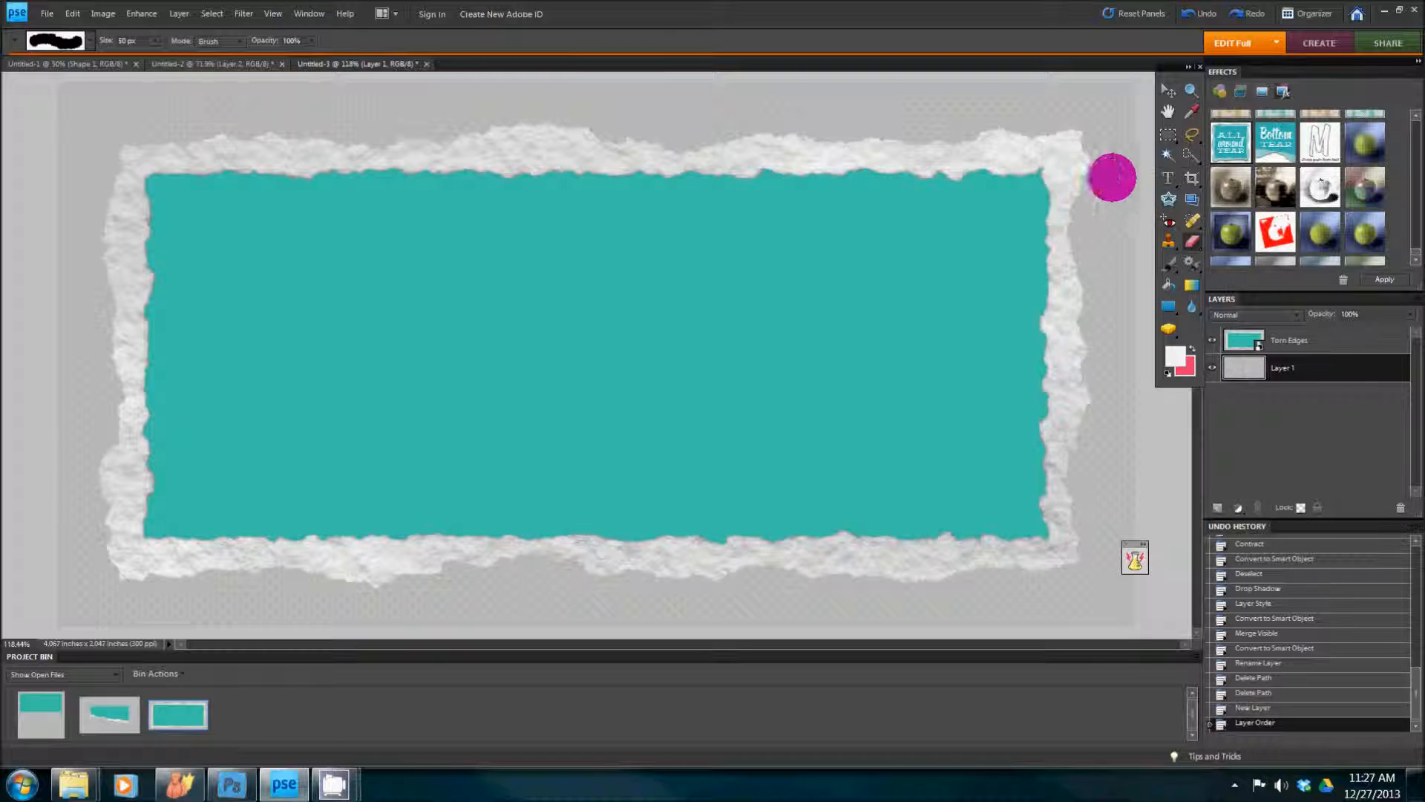
{"action": "left_click", "coordinate": [1329, 342]}
{"action": "left_click", "coordinate": [1088, 126]}
{"action": "left_click", "coordinate": [702, 303]}
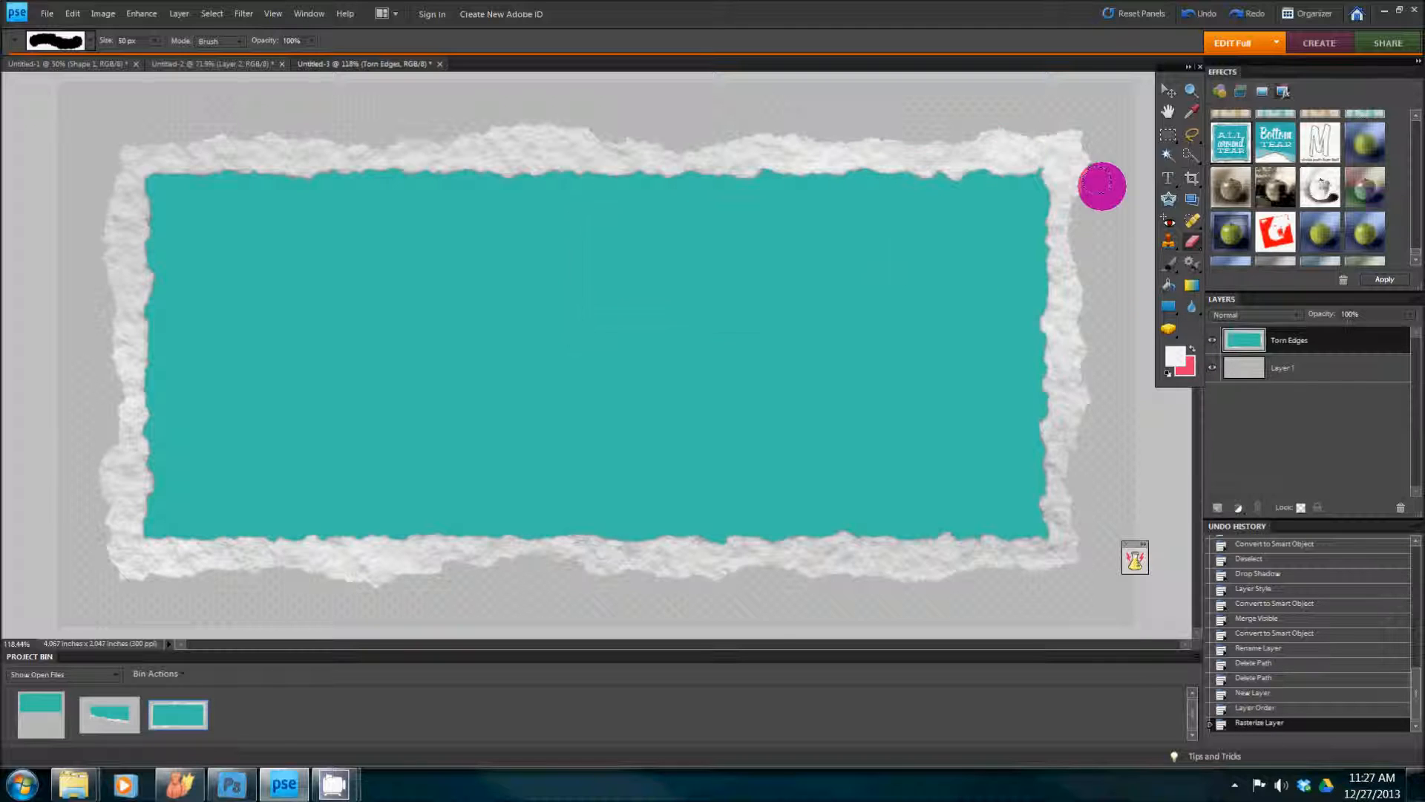
Erase parts of the white torn border at its upper-right corner and upper edge, and close Untitled-3 without saving.
{"action": "mouse_move", "coordinate": [1105, 156]}
{"action": "left_mouse_down"}
{"action": "mouse_move", "coordinate": [1027, 95]}
{"action": "mouse_move", "coordinate": [982, 93]}
{"action": "mouse_move", "coordinate": [1079, 120]}
{"action": "mouse_move", "coordinate": [1053, 114]}
{"action": "mouse_move", "coordinate": [1124, 192]}
{"action": "left_mouse_up"}
{"action": "left_click_drag", "start_coordinate": [633, 124], "coordinate": [438, 106]}
{"action": "left_click_drag", "start_coordinate": [514, 133], "coordinate": [690, 108]}
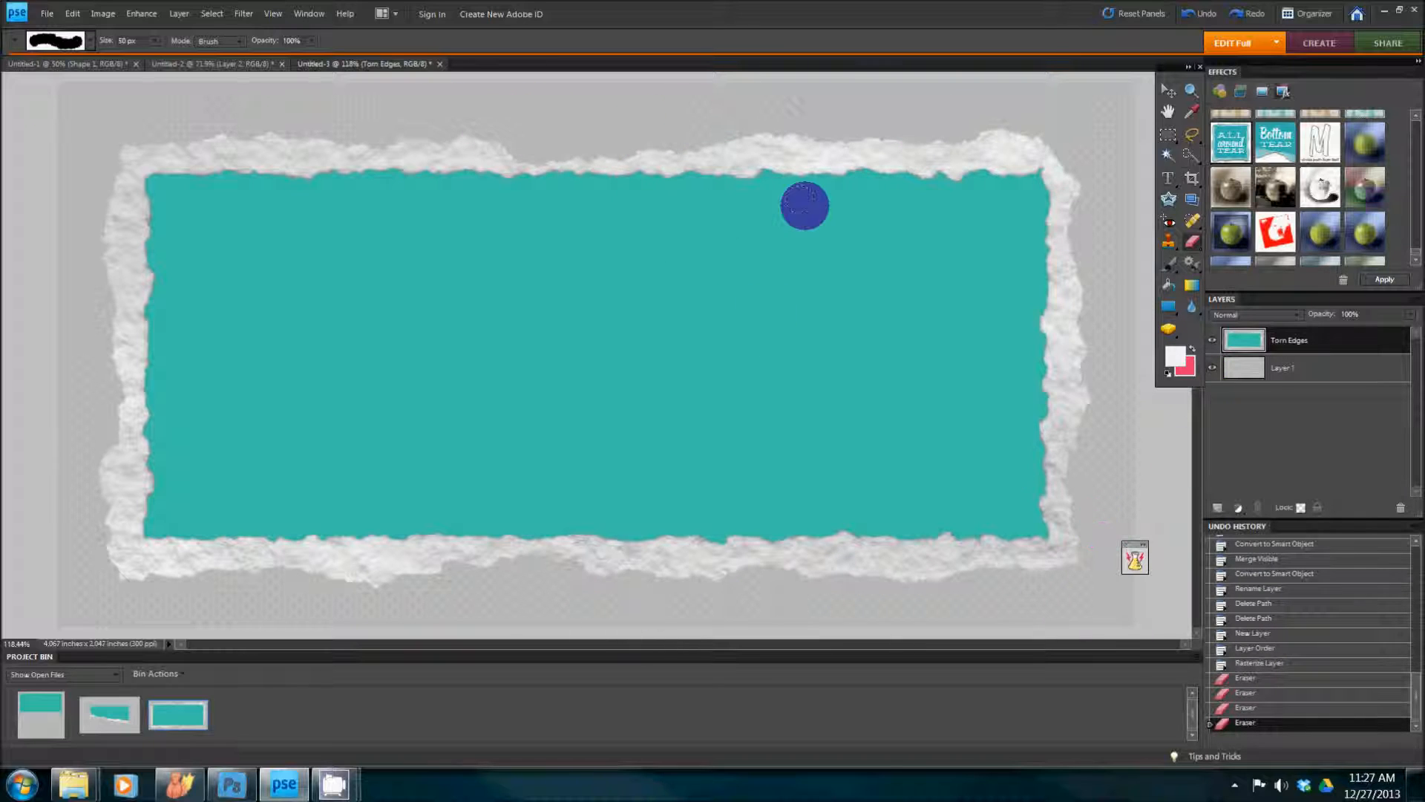
{"action": "left_click", "coordinate": [443, 63]}
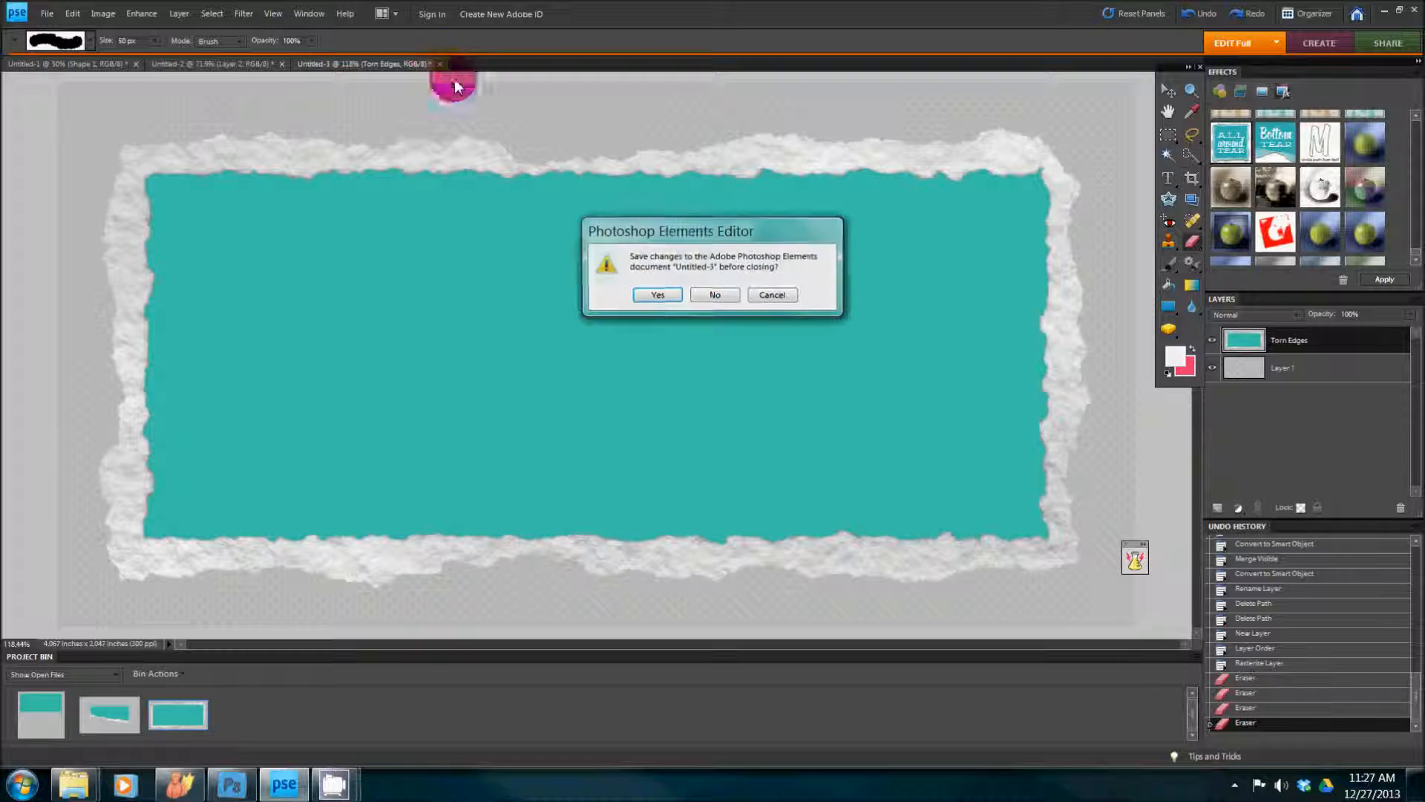
{"action": "left_click", "coordinate": [714, 295]}
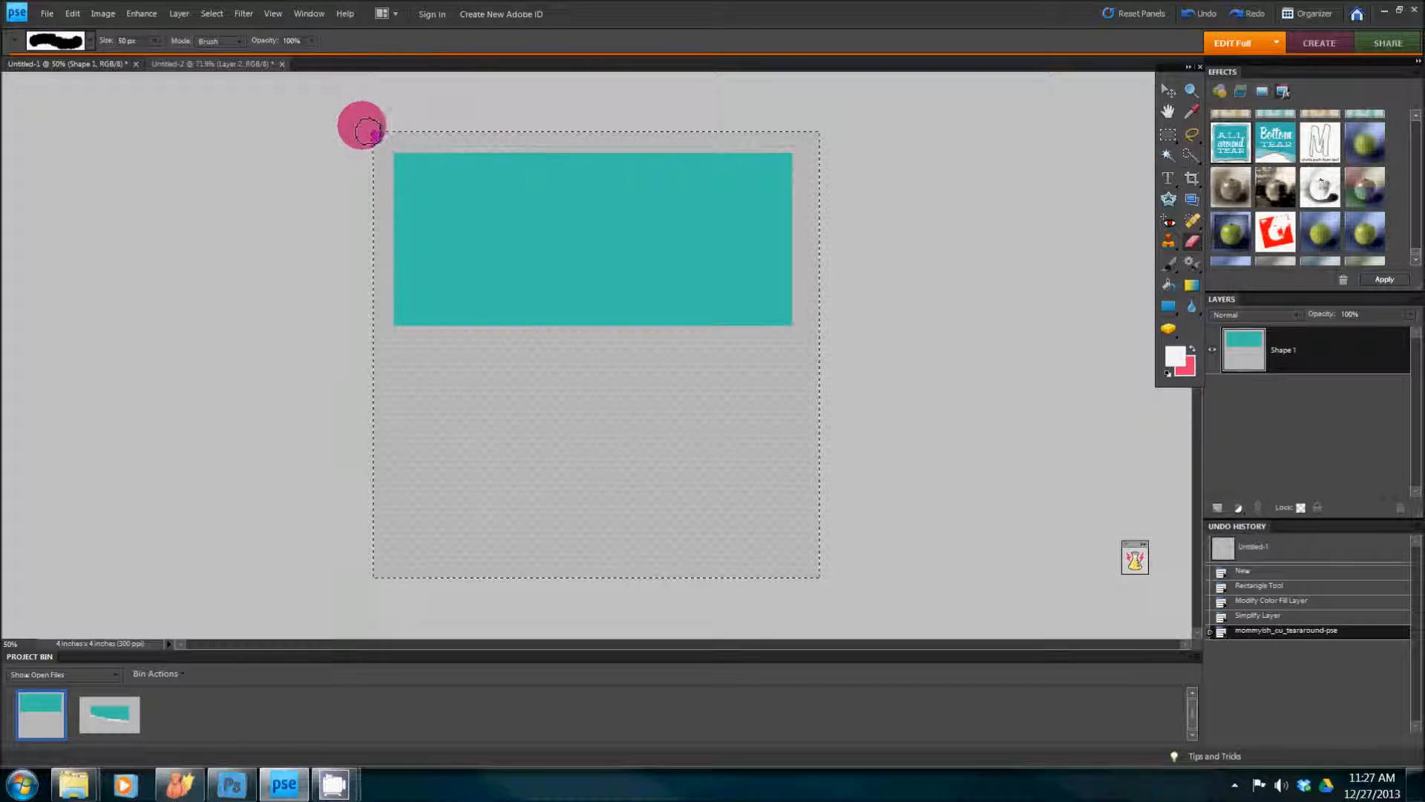